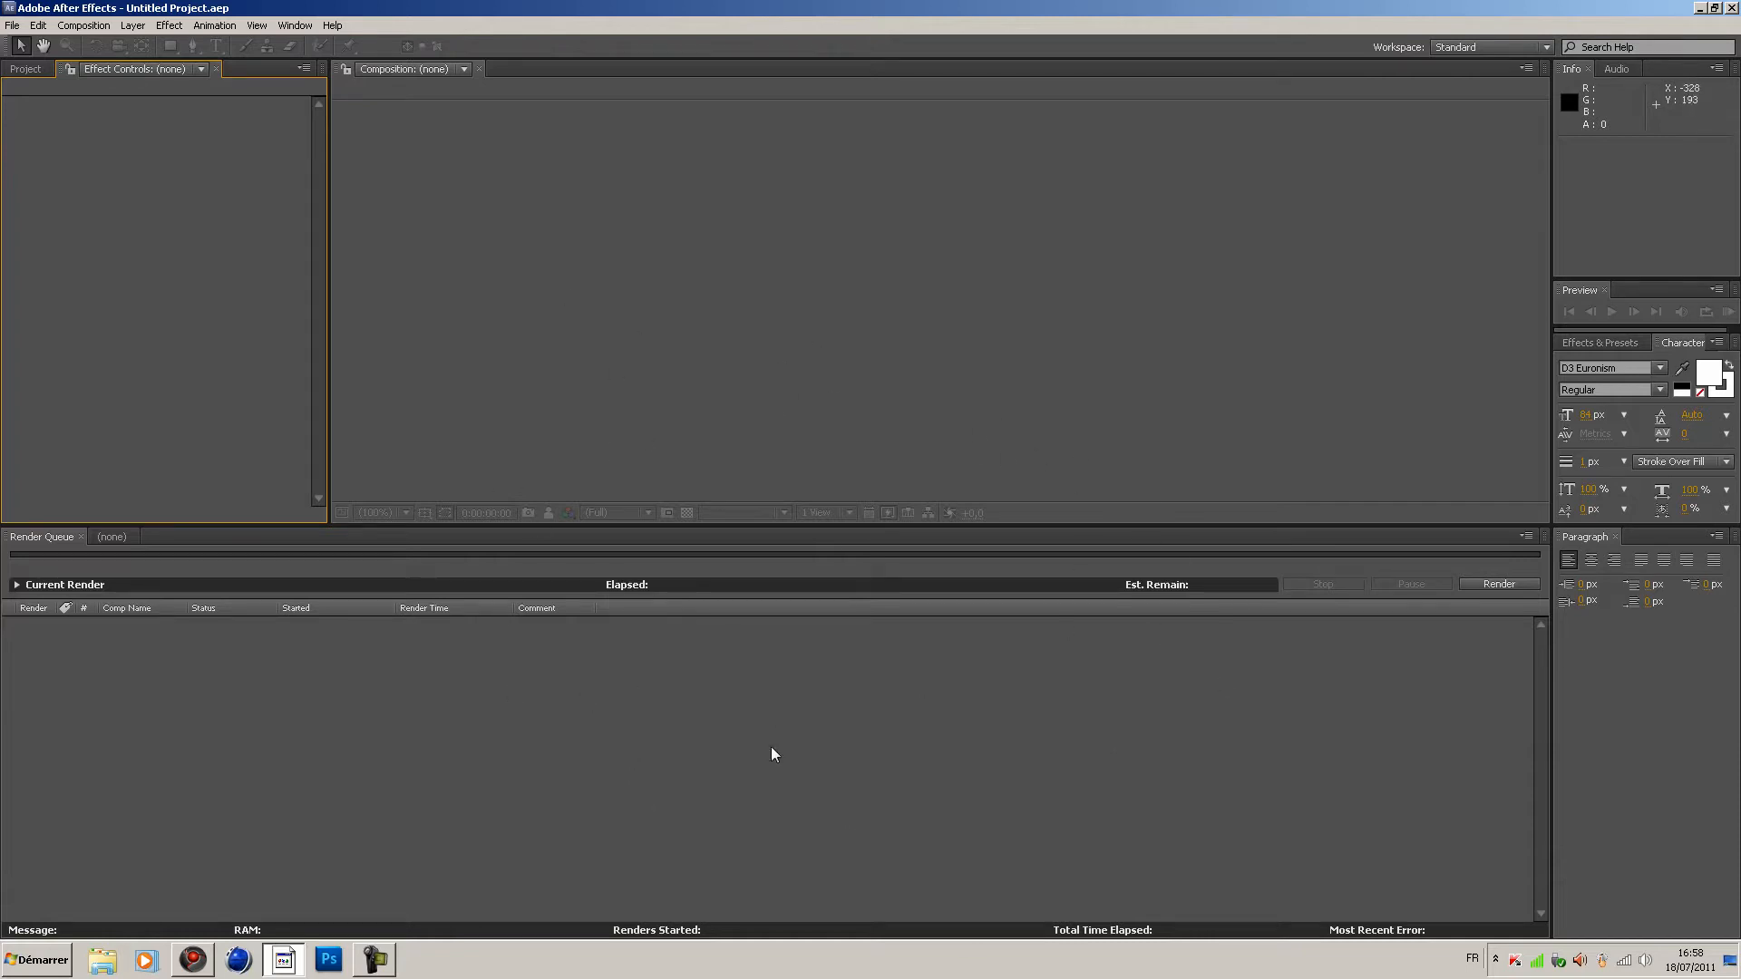
# Create a 1280 x 720 composition at 30 frames per second with a duration of 0:00:13:00
pyautogui.click(83, 26)
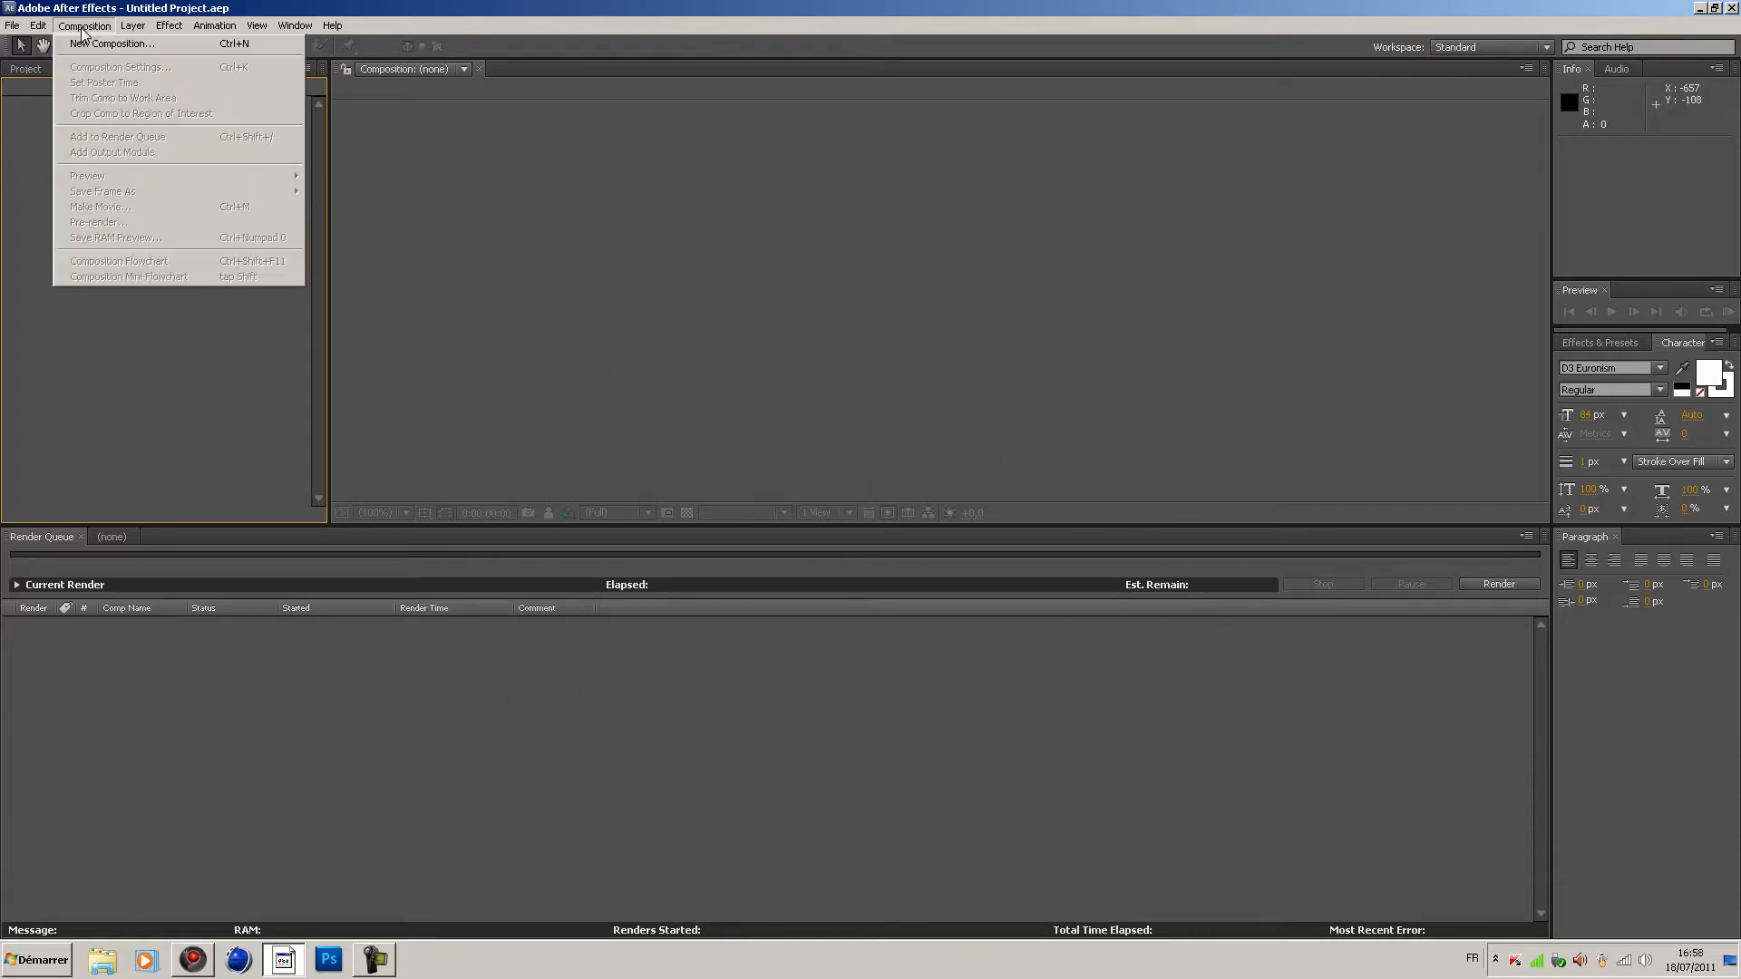
pyautogui.click(95, 45)
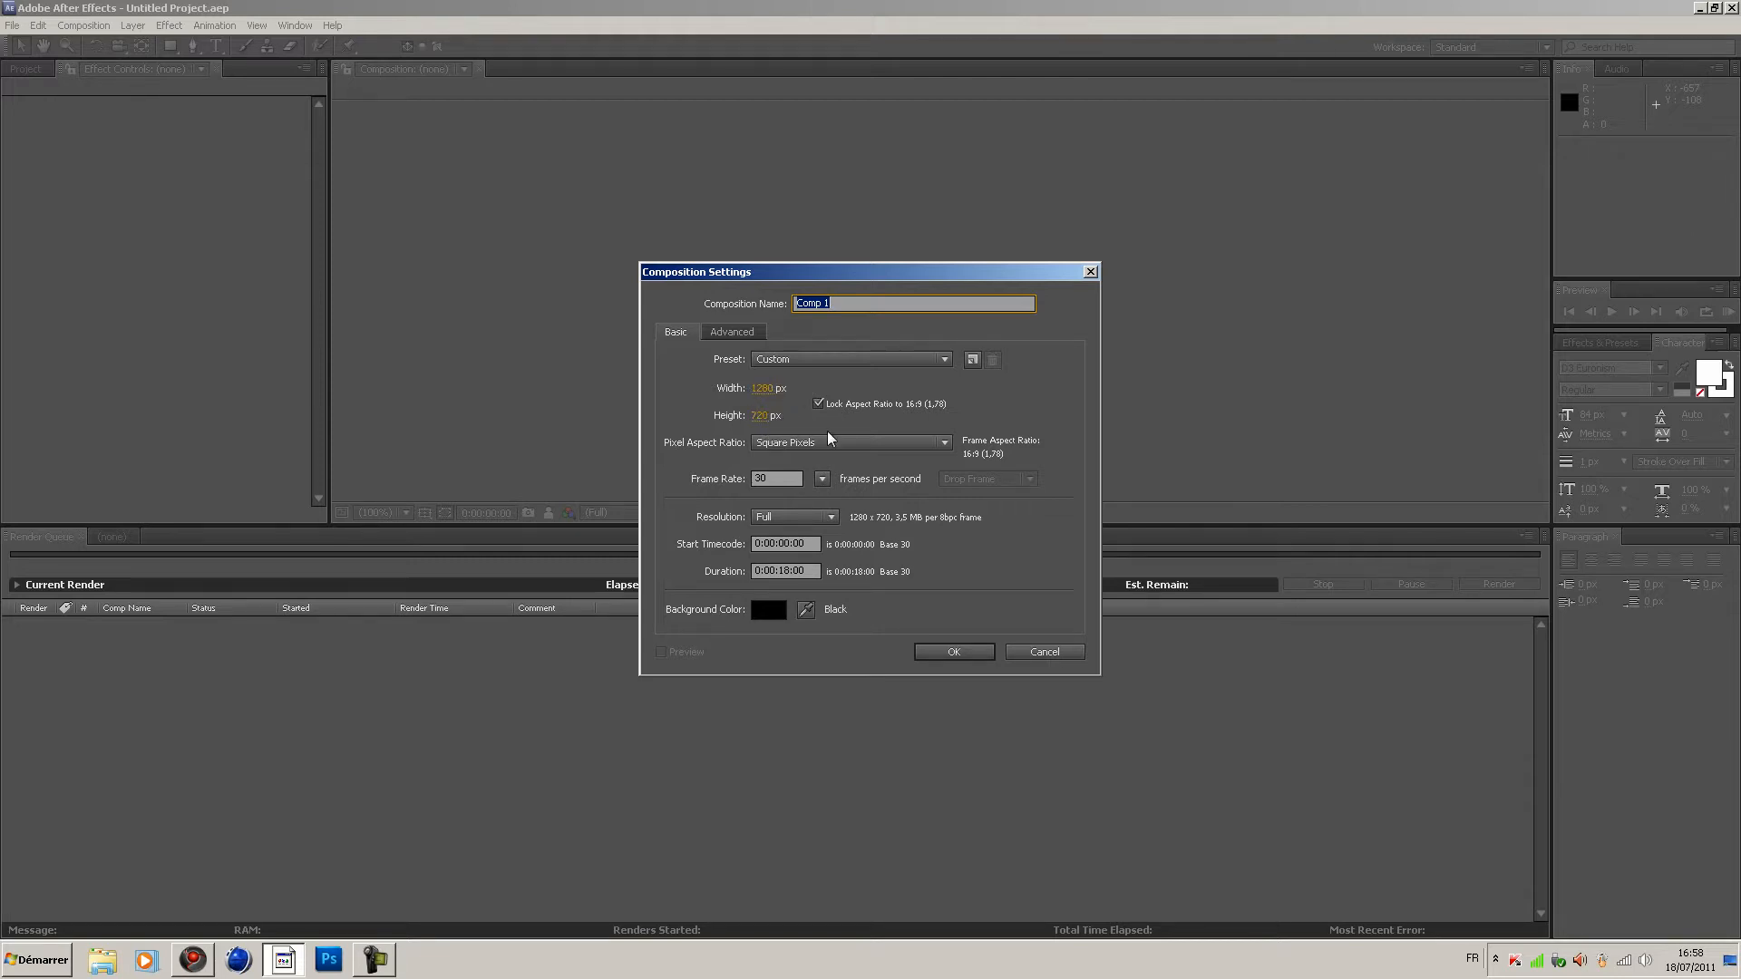
pyautogui.click(820, 480)
pyautogui.click(838, 610)
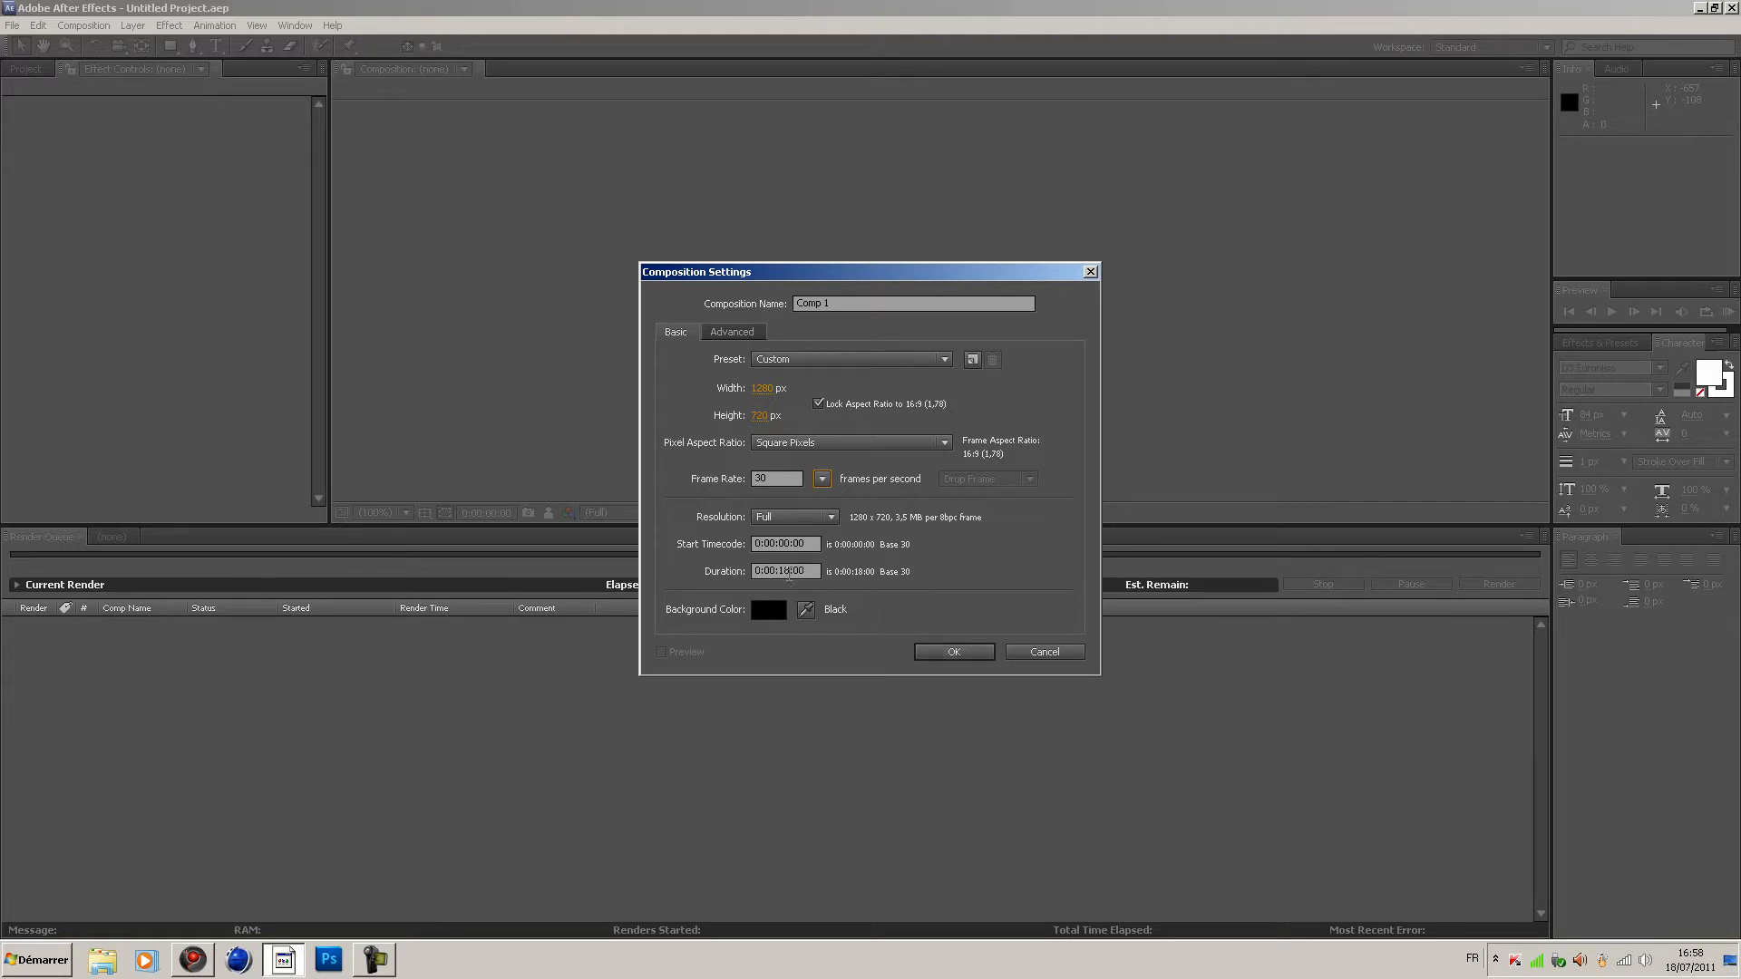
pyautogui.click(788, 572)
pyautogui.write('13')
pyautogui.click(957, 650)
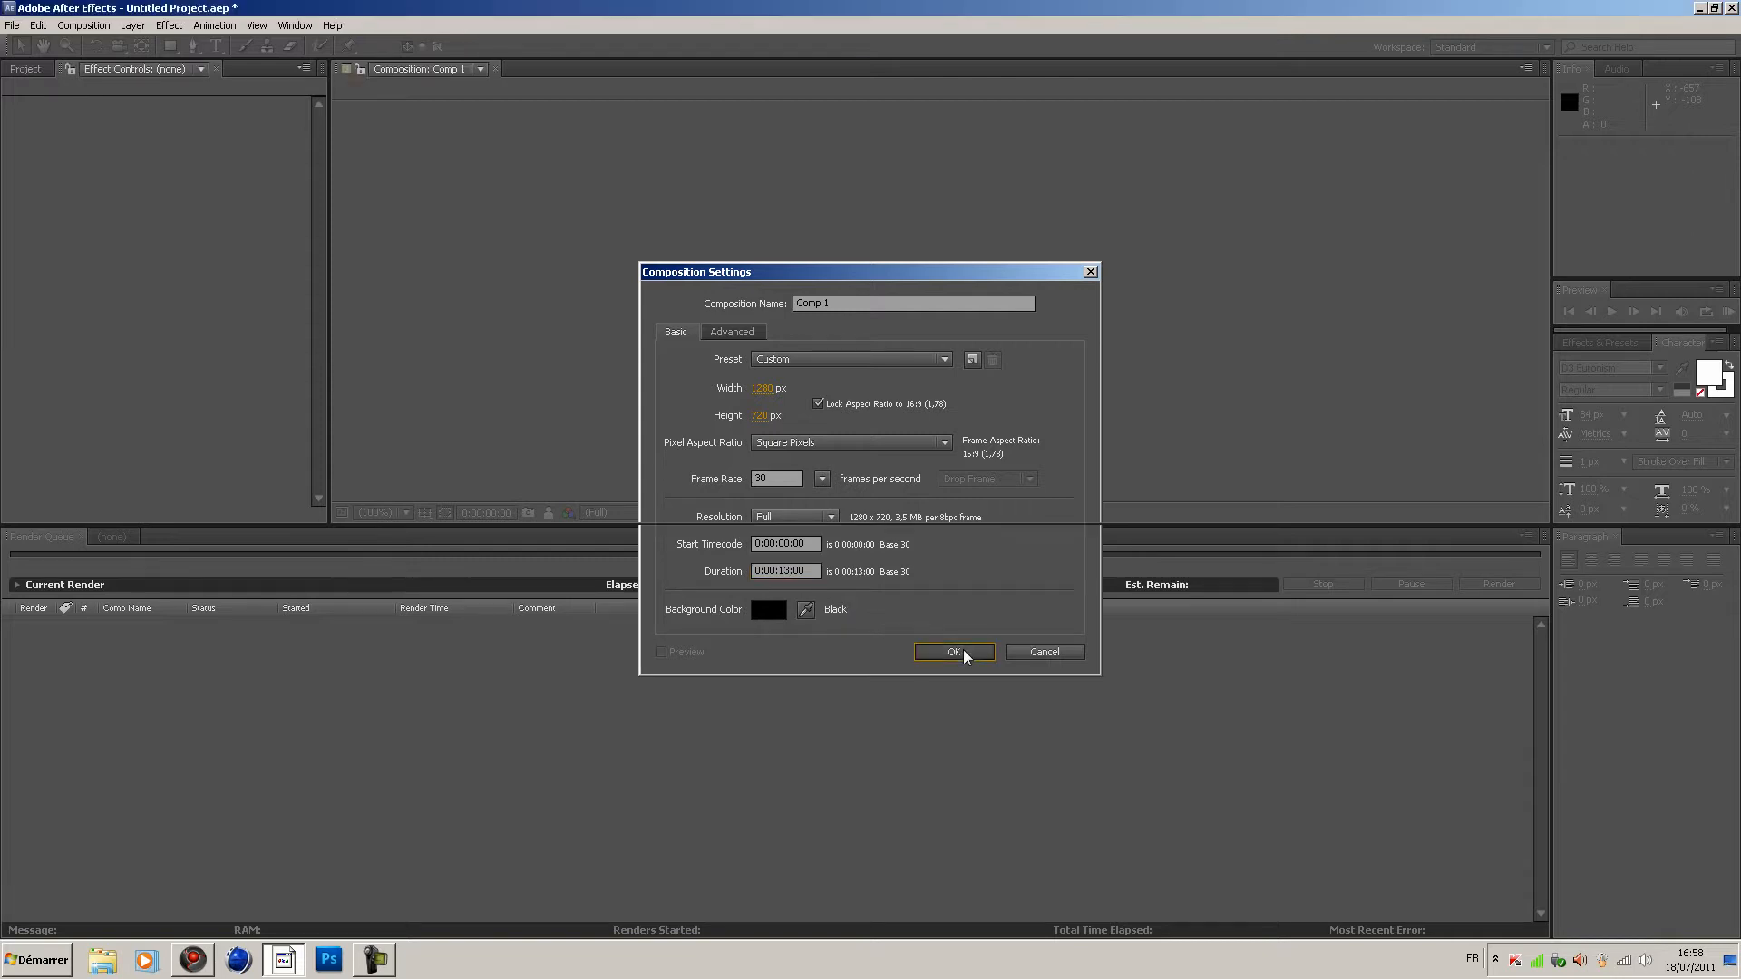
# Import the footage file xm.mov and add it to the composition's timeline as a layer
pyautogui.click(15, 27)
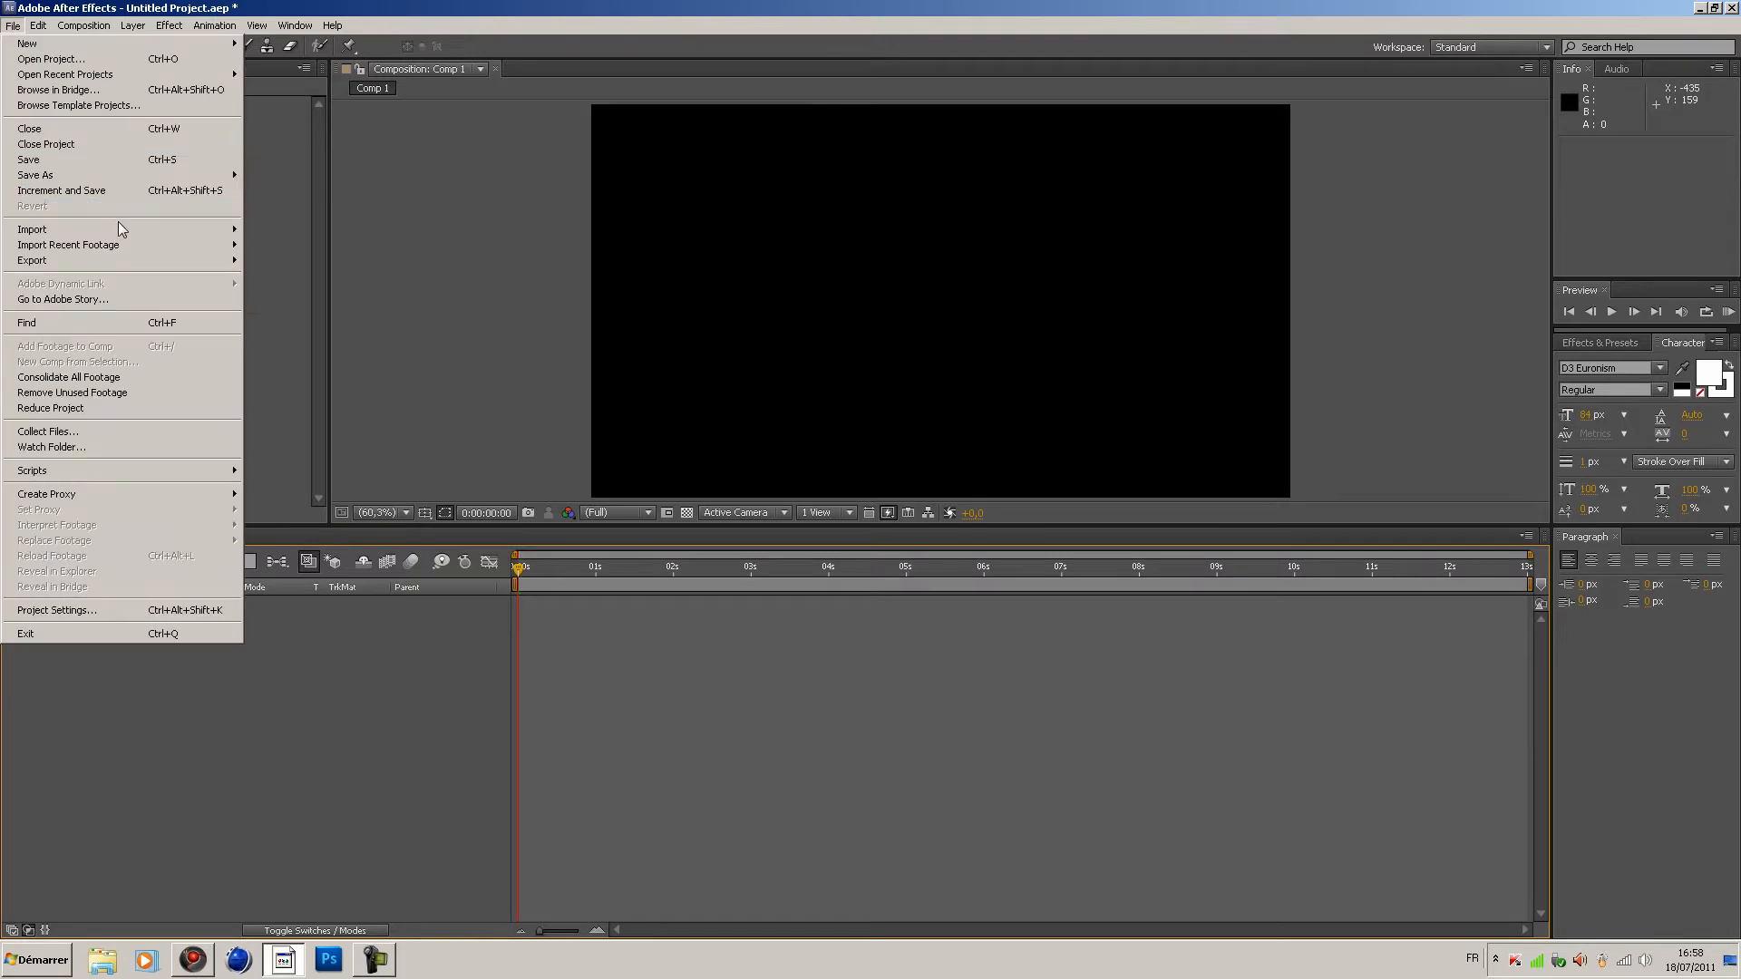
pyautogui.moveTo(127, 236)
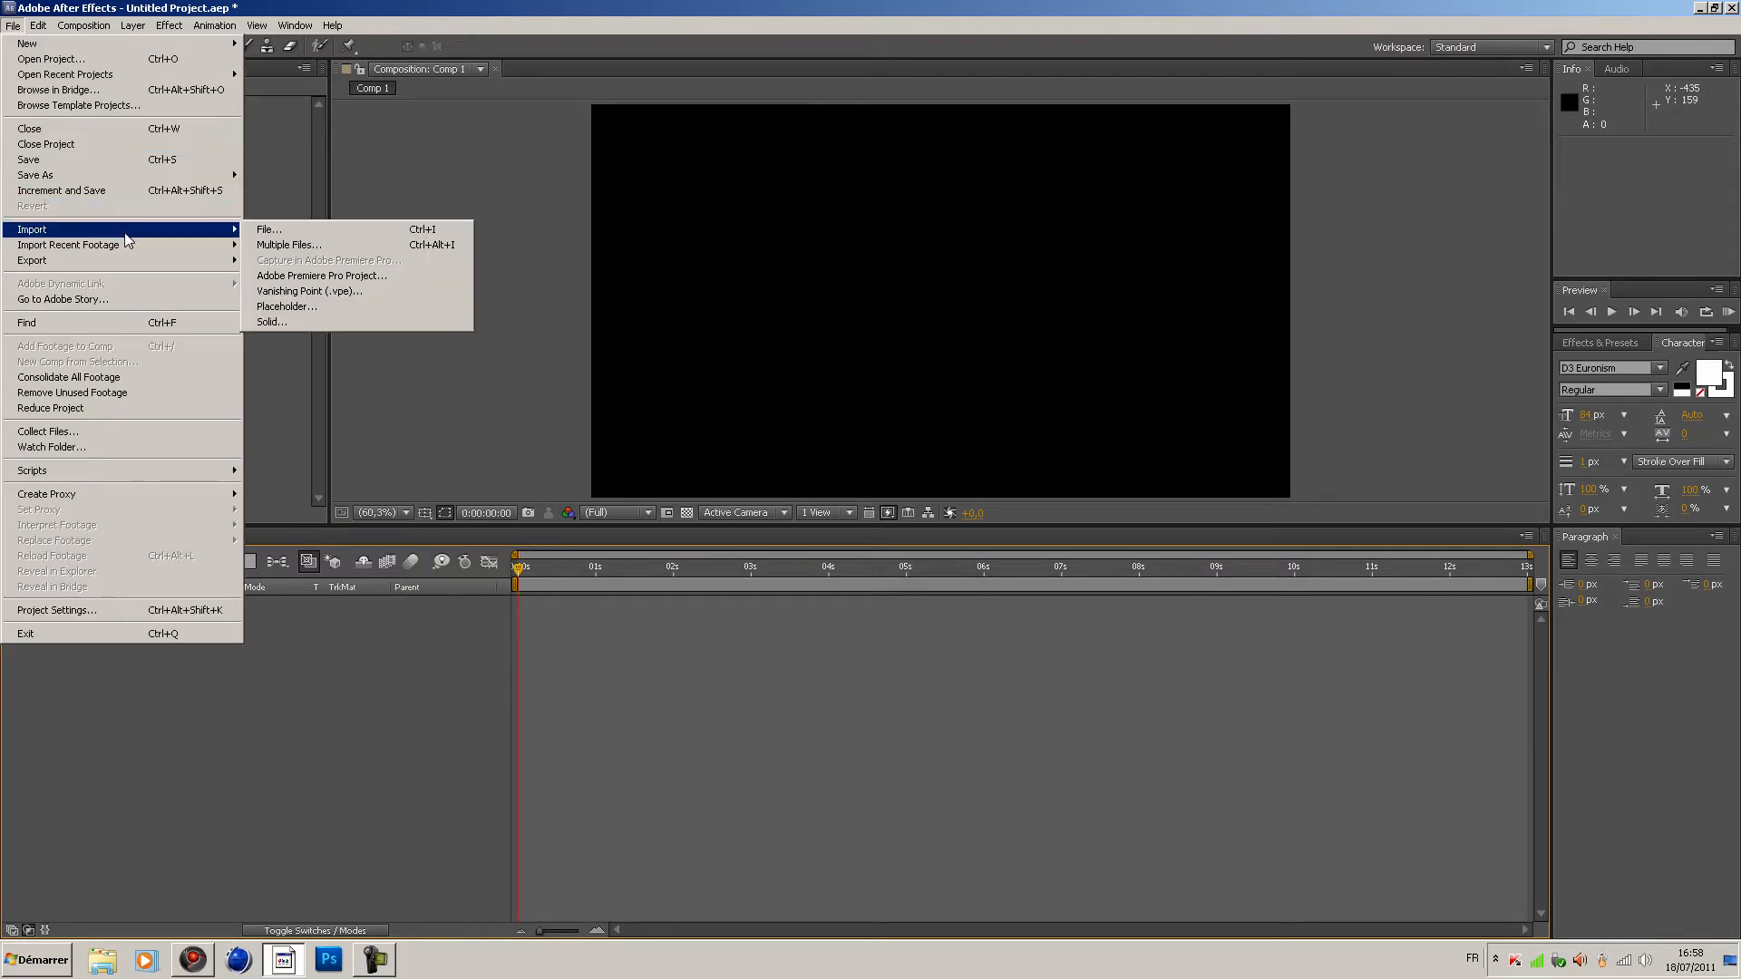
pyautogui.click(282, 237)
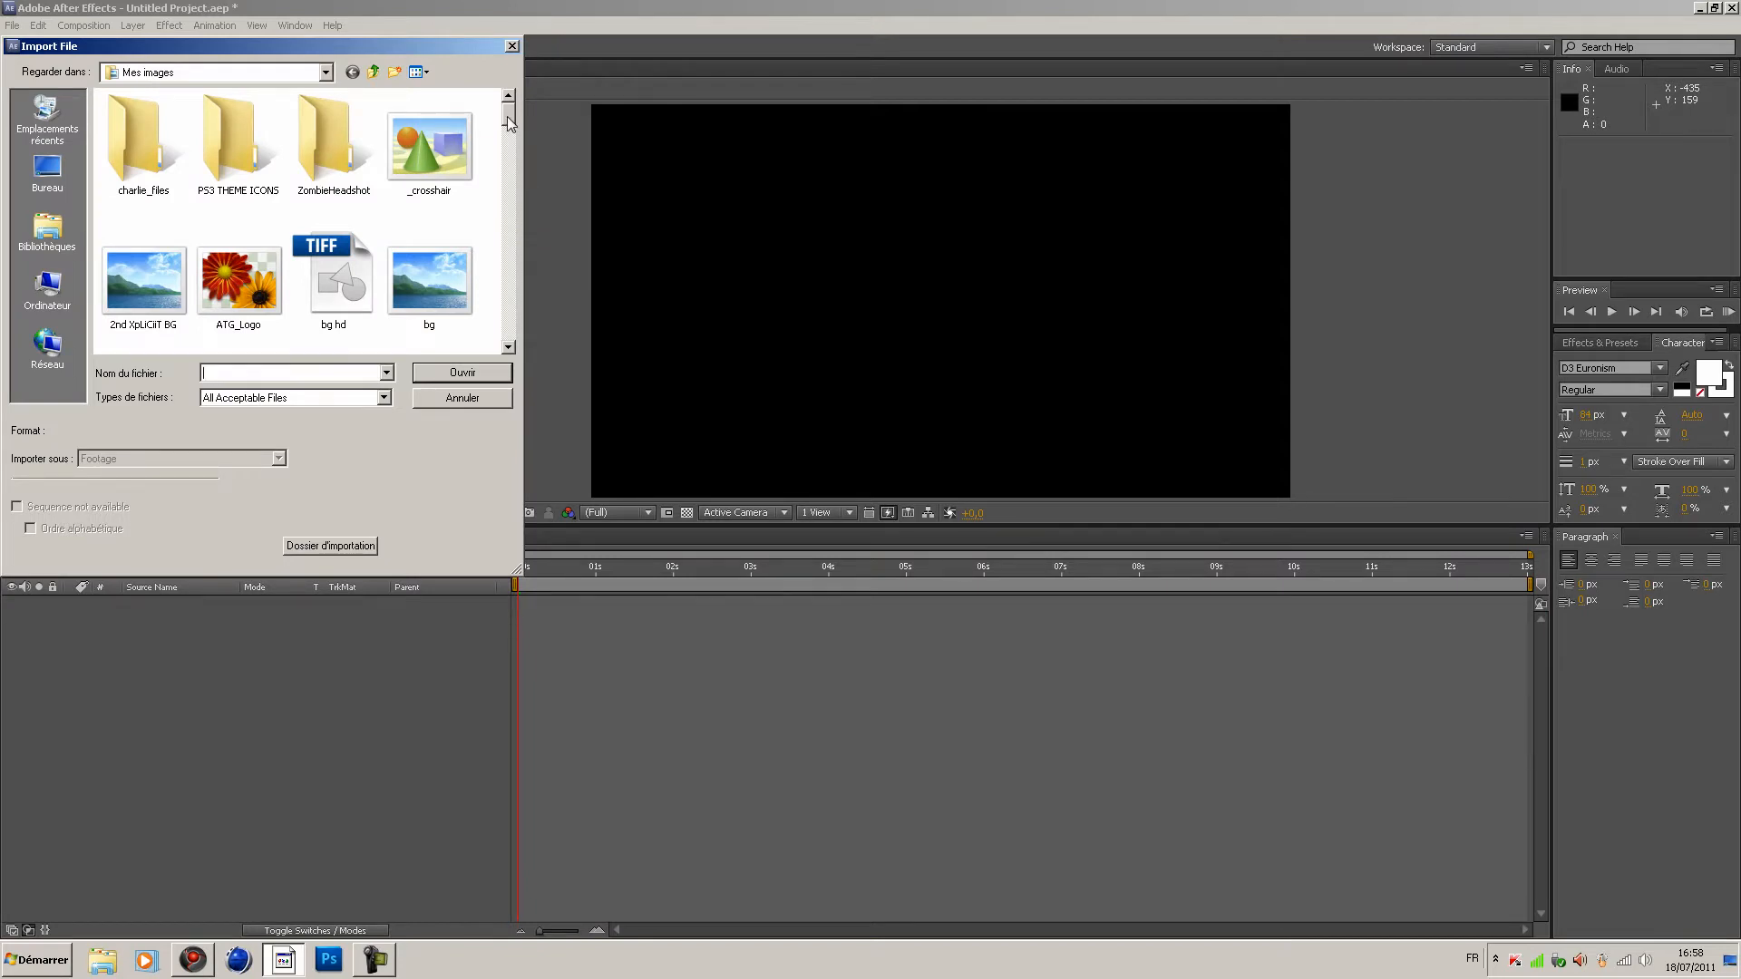
pyautogui.moveTo(508, 122); pyautogui.dragTo(504, 218)
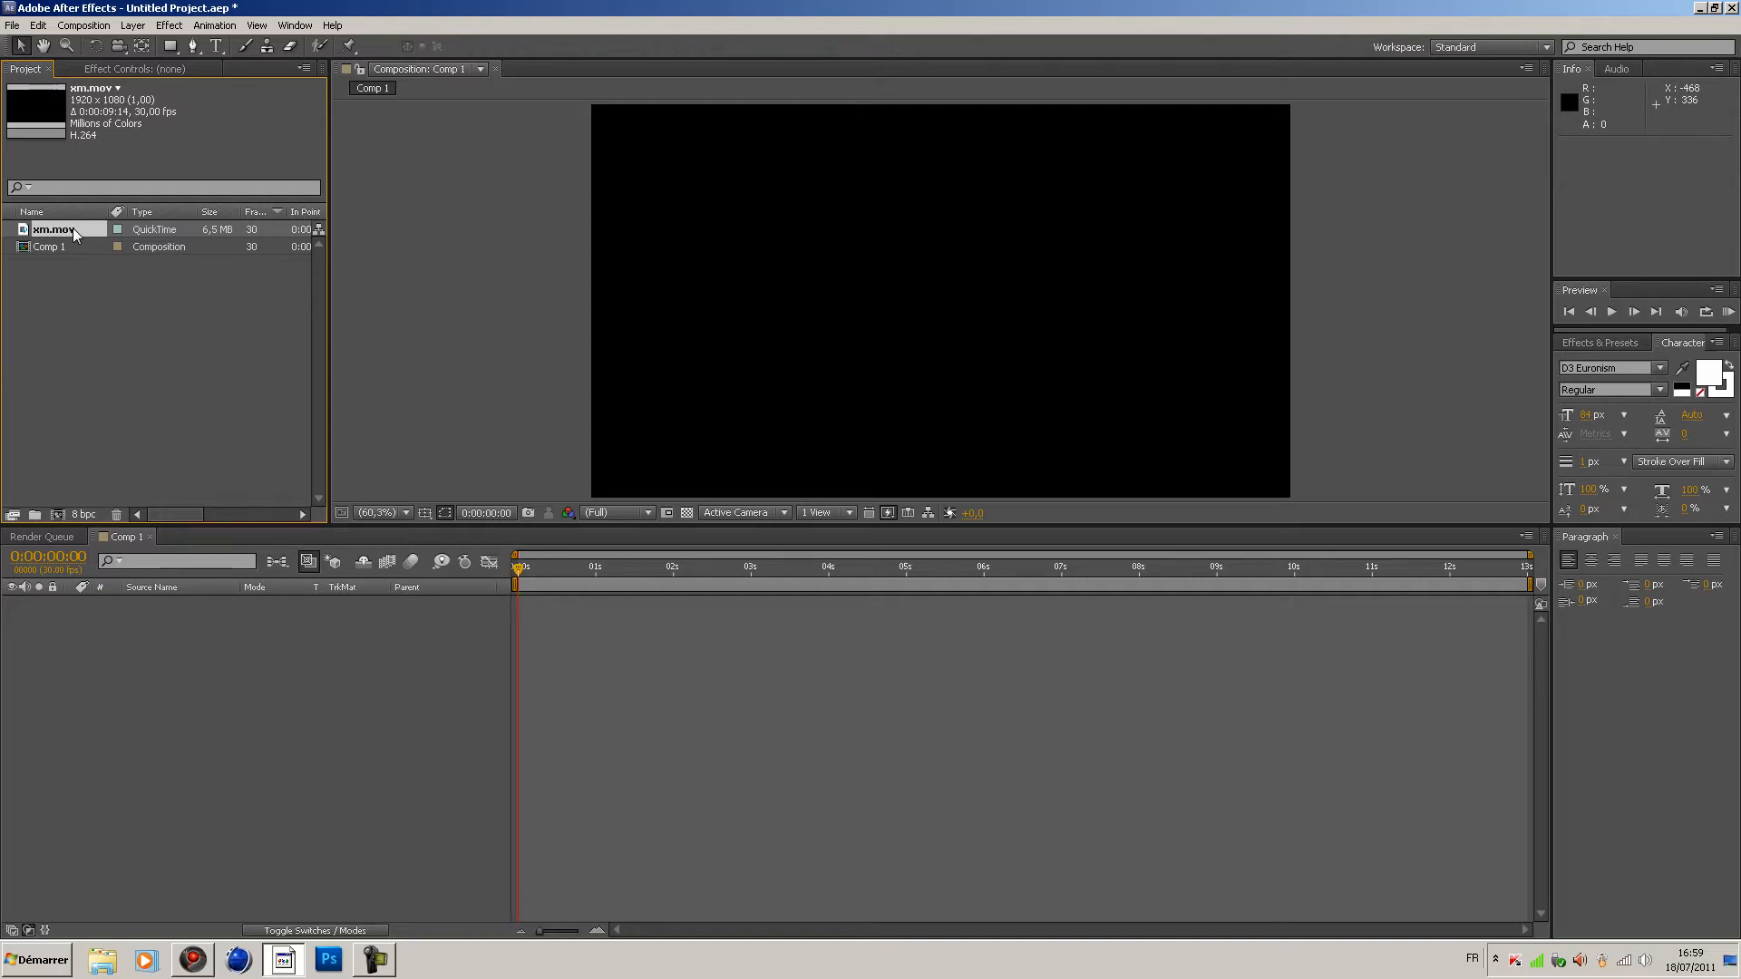
pyautogui.moveTo(73, 229); pyautogui.dragTo(123, 624)
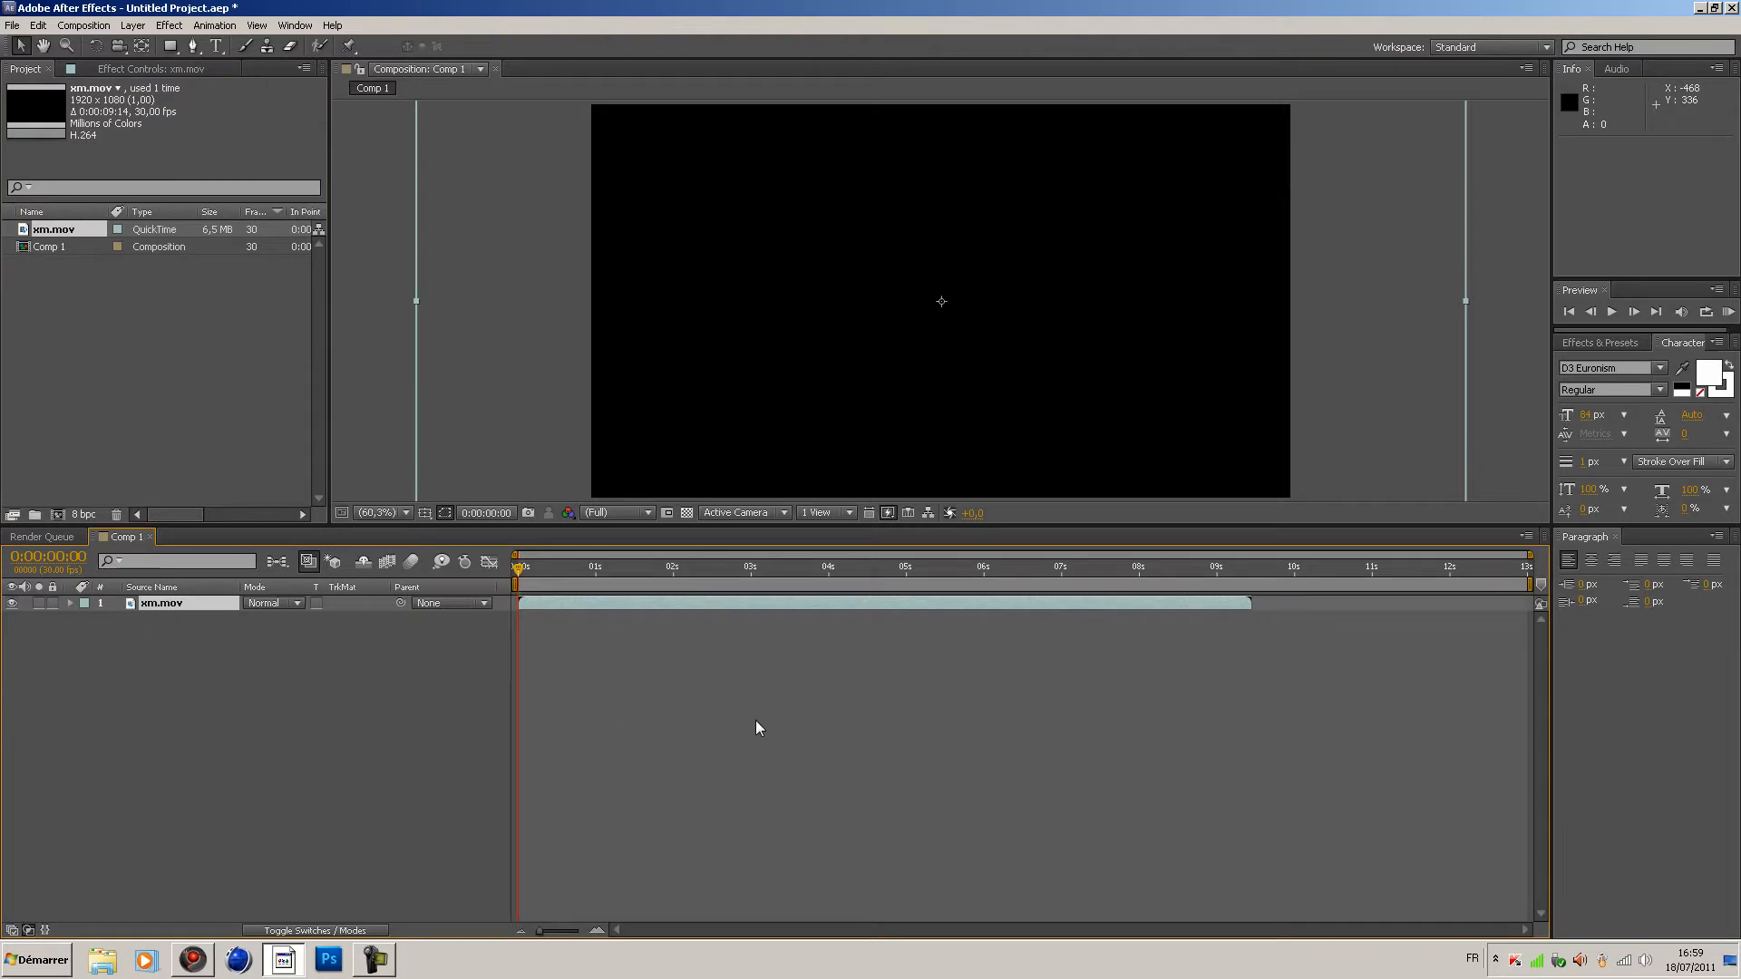
# Enlarge the composition preview with its magnification set to Fit, and move the current time to 0:00:05:13
pyautogui.click(408, 514)
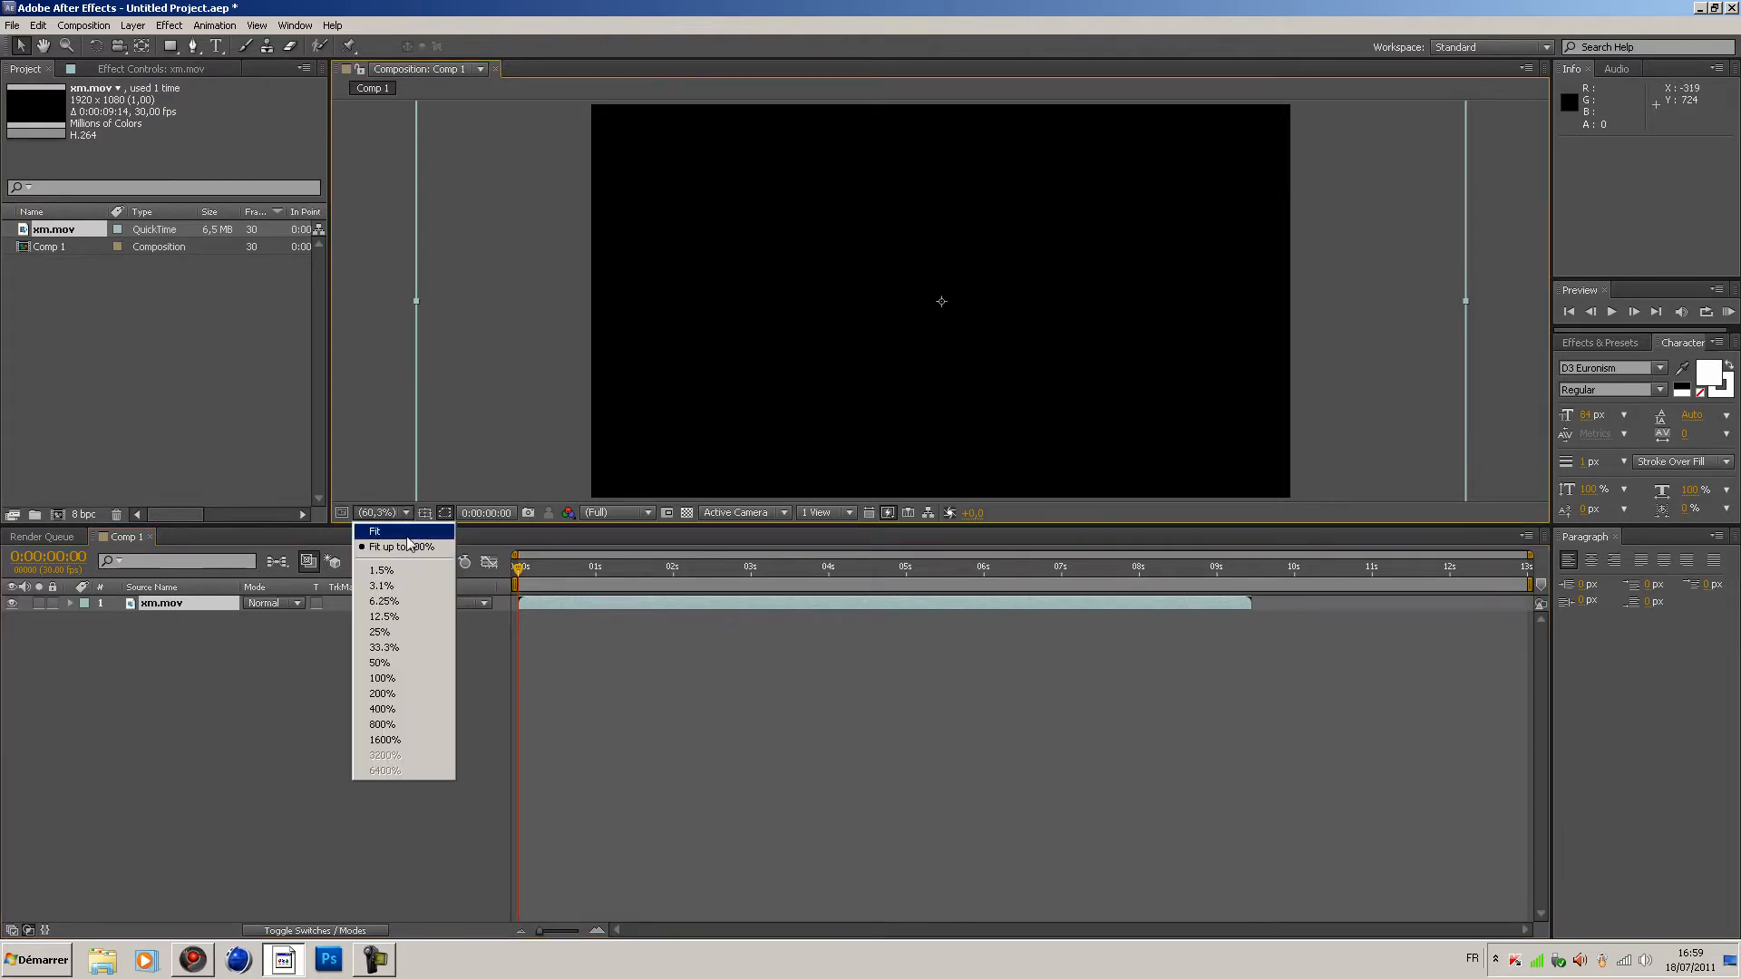
pyautogui.click(410, 536)
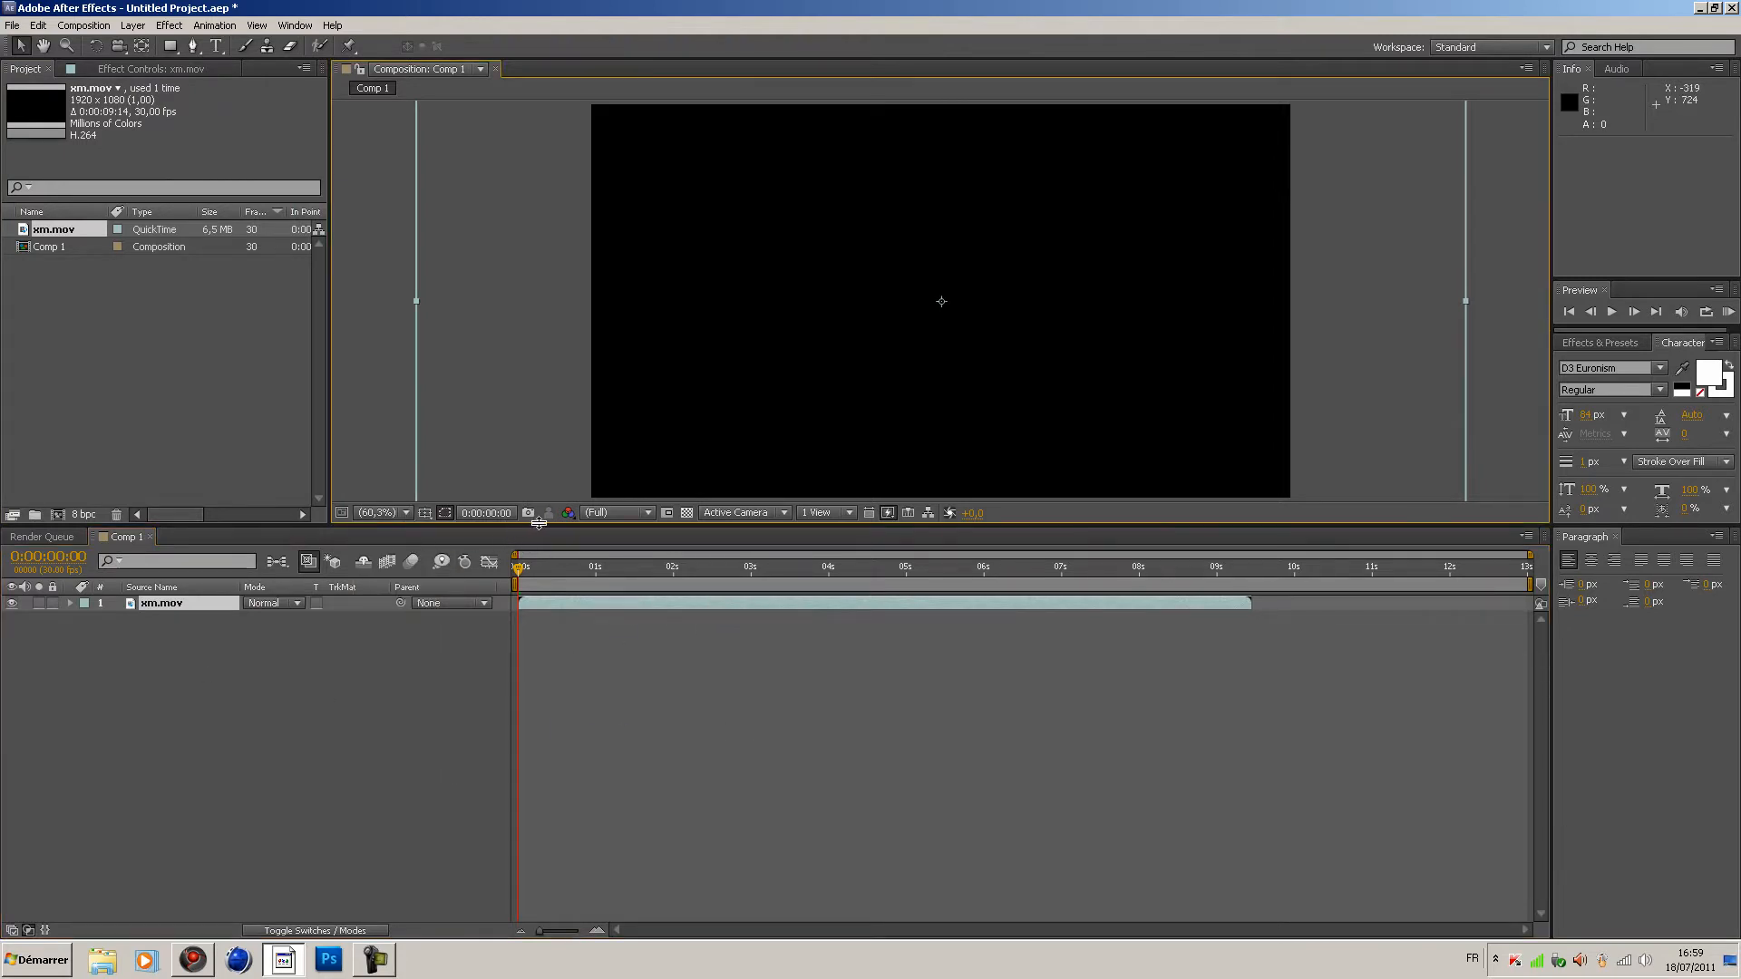
pyautogui.moveTo(522, 526); pyautogui.dragTo(517, 712)
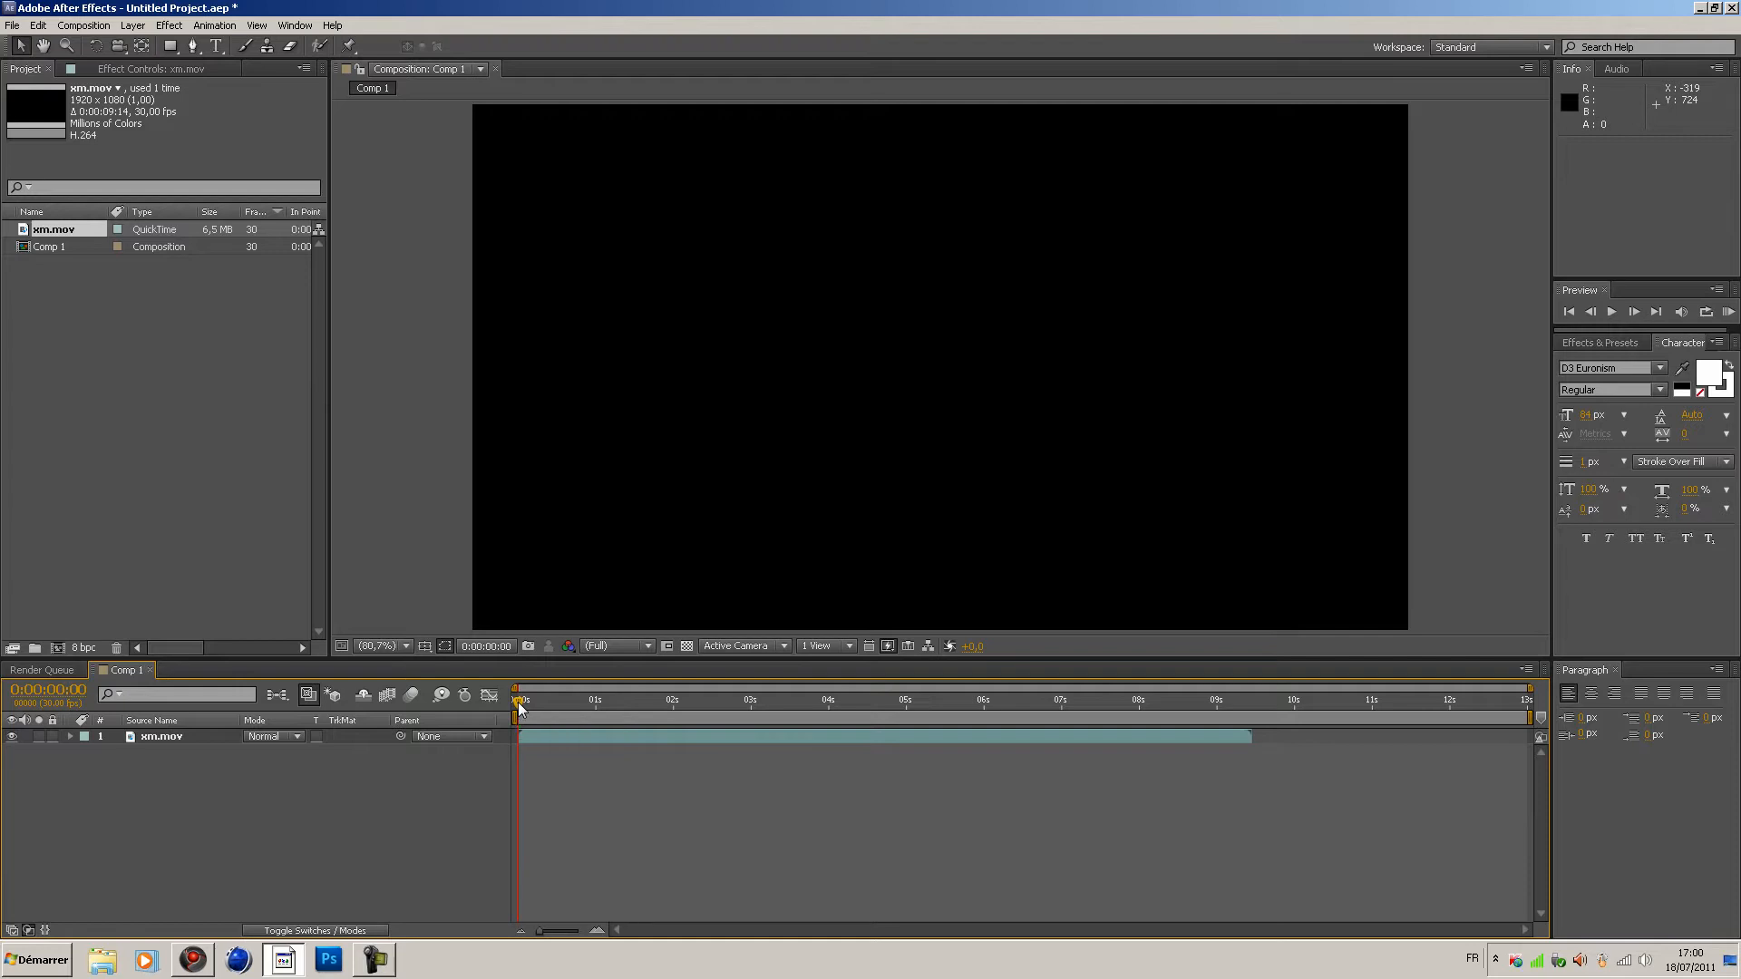
pyautogui.moveTo(520, 709); pyautogui.dragTo(943, 713)
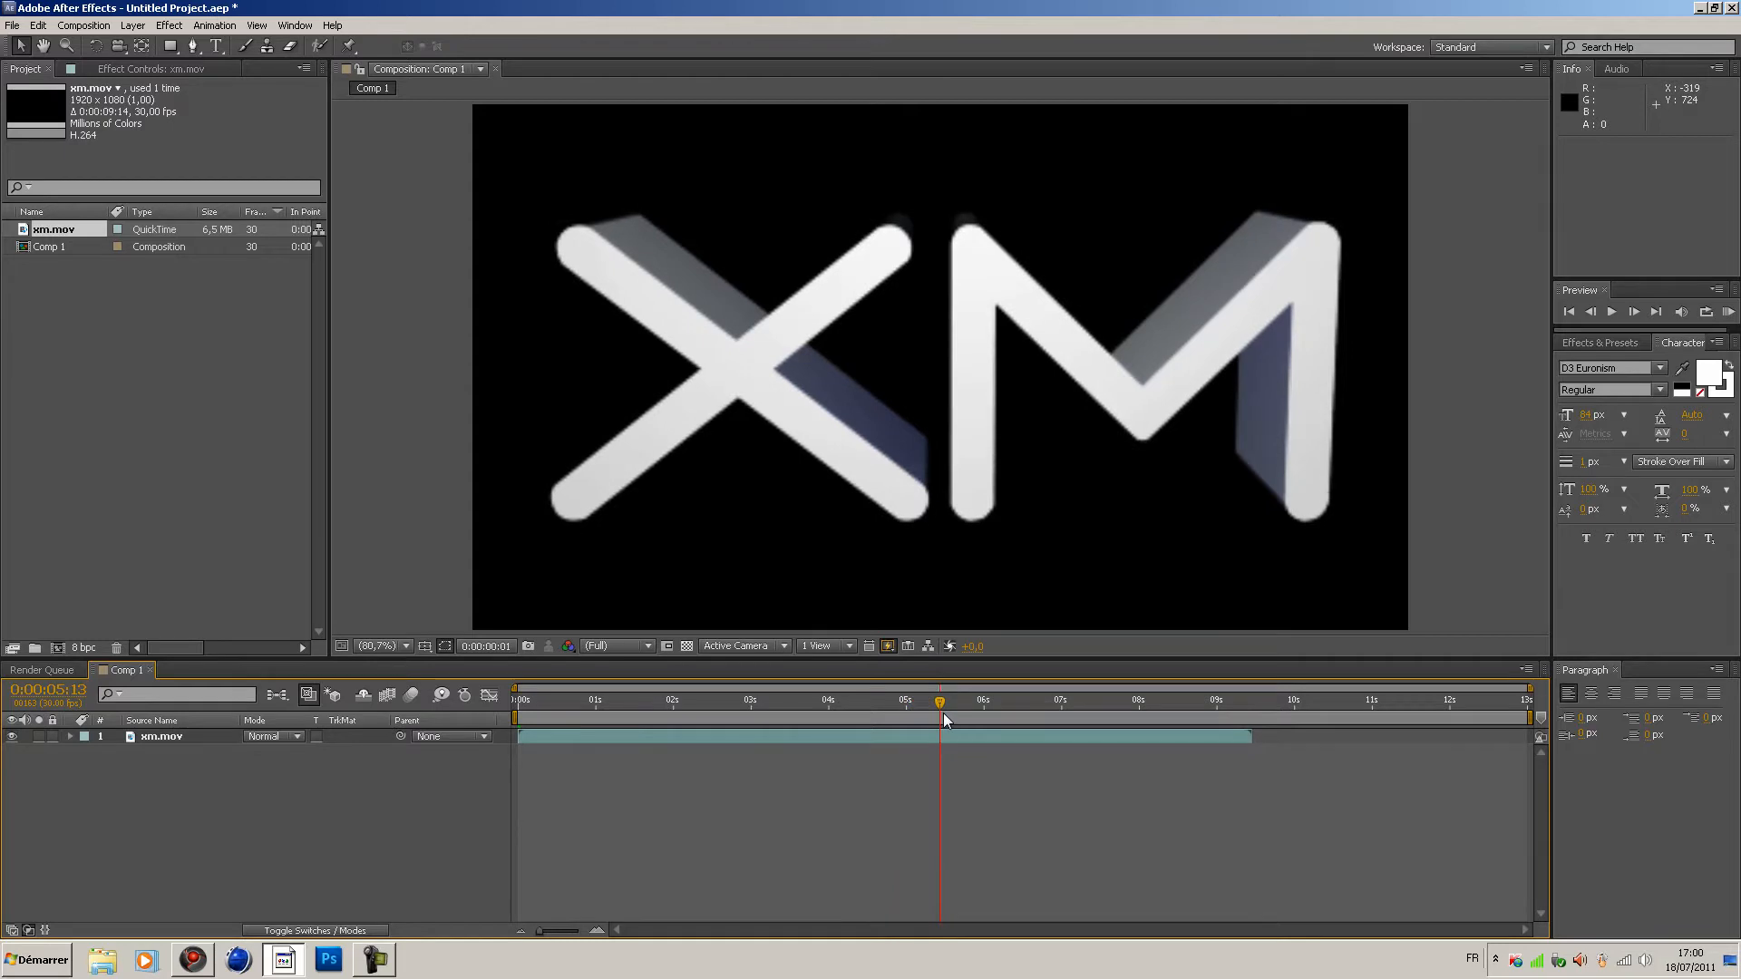
# Create a black solid layer at composition size above the xm.mov layer
pyautogui.click(133, 27)
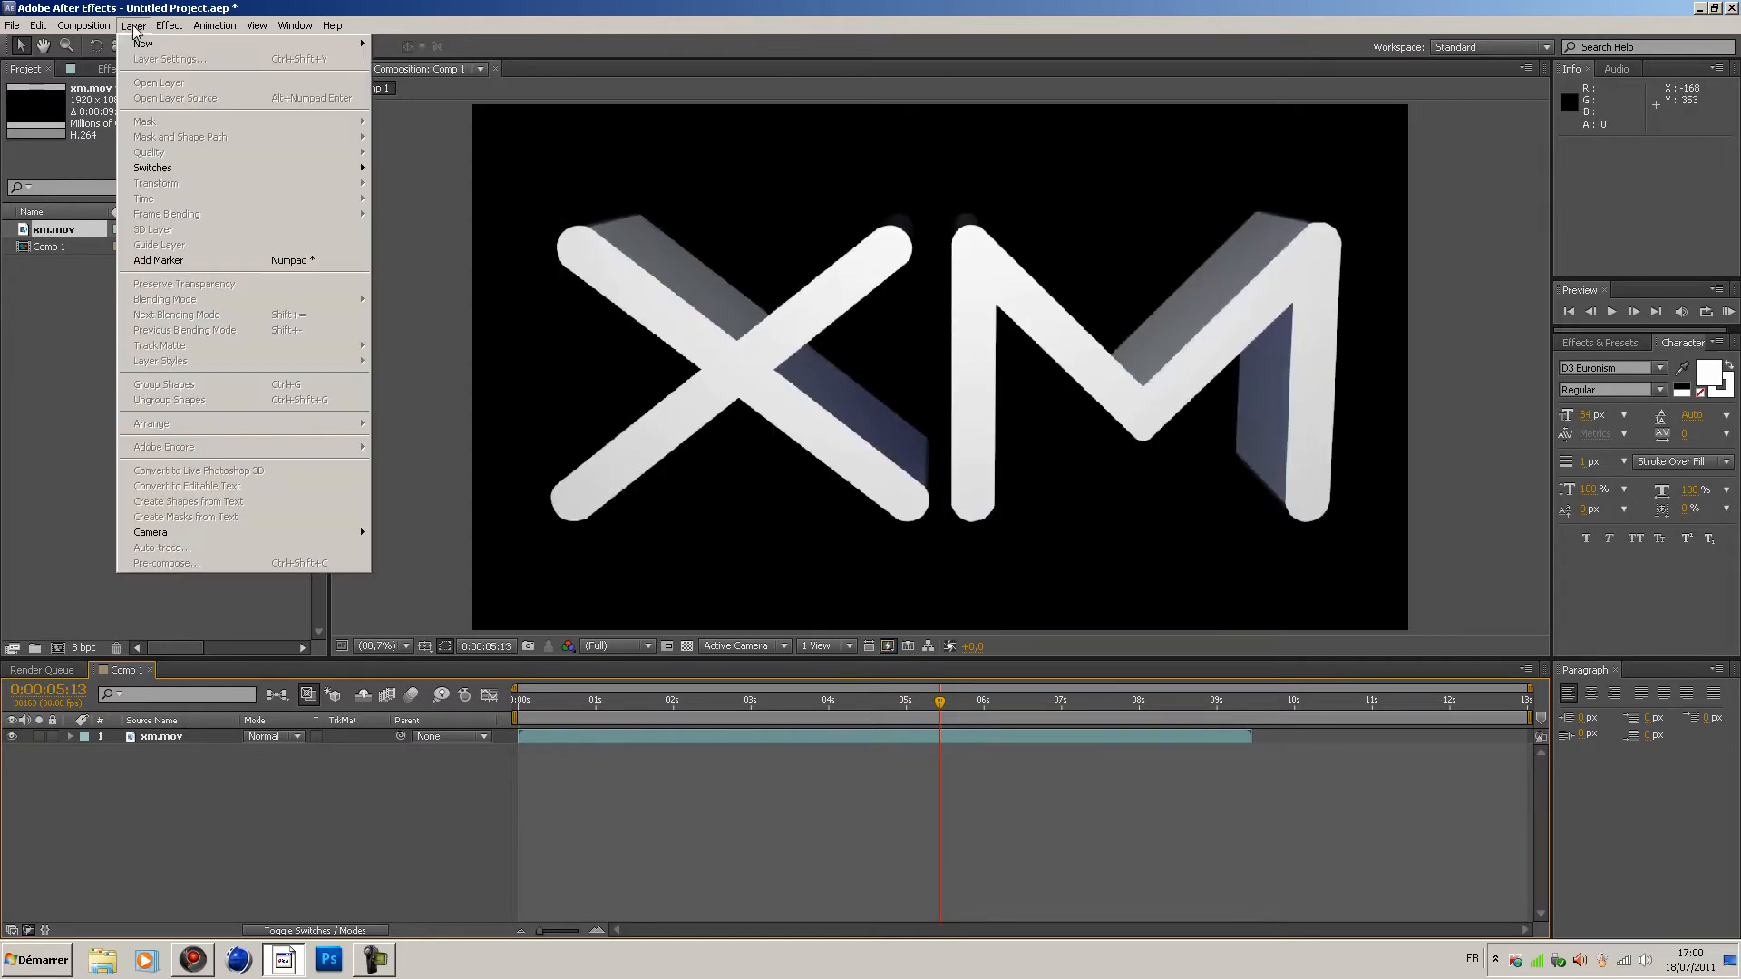
pyautogui.moveTo(136, 28)
pyautogui.moveTo(209, 46)
pyautogui.click(399, 62)
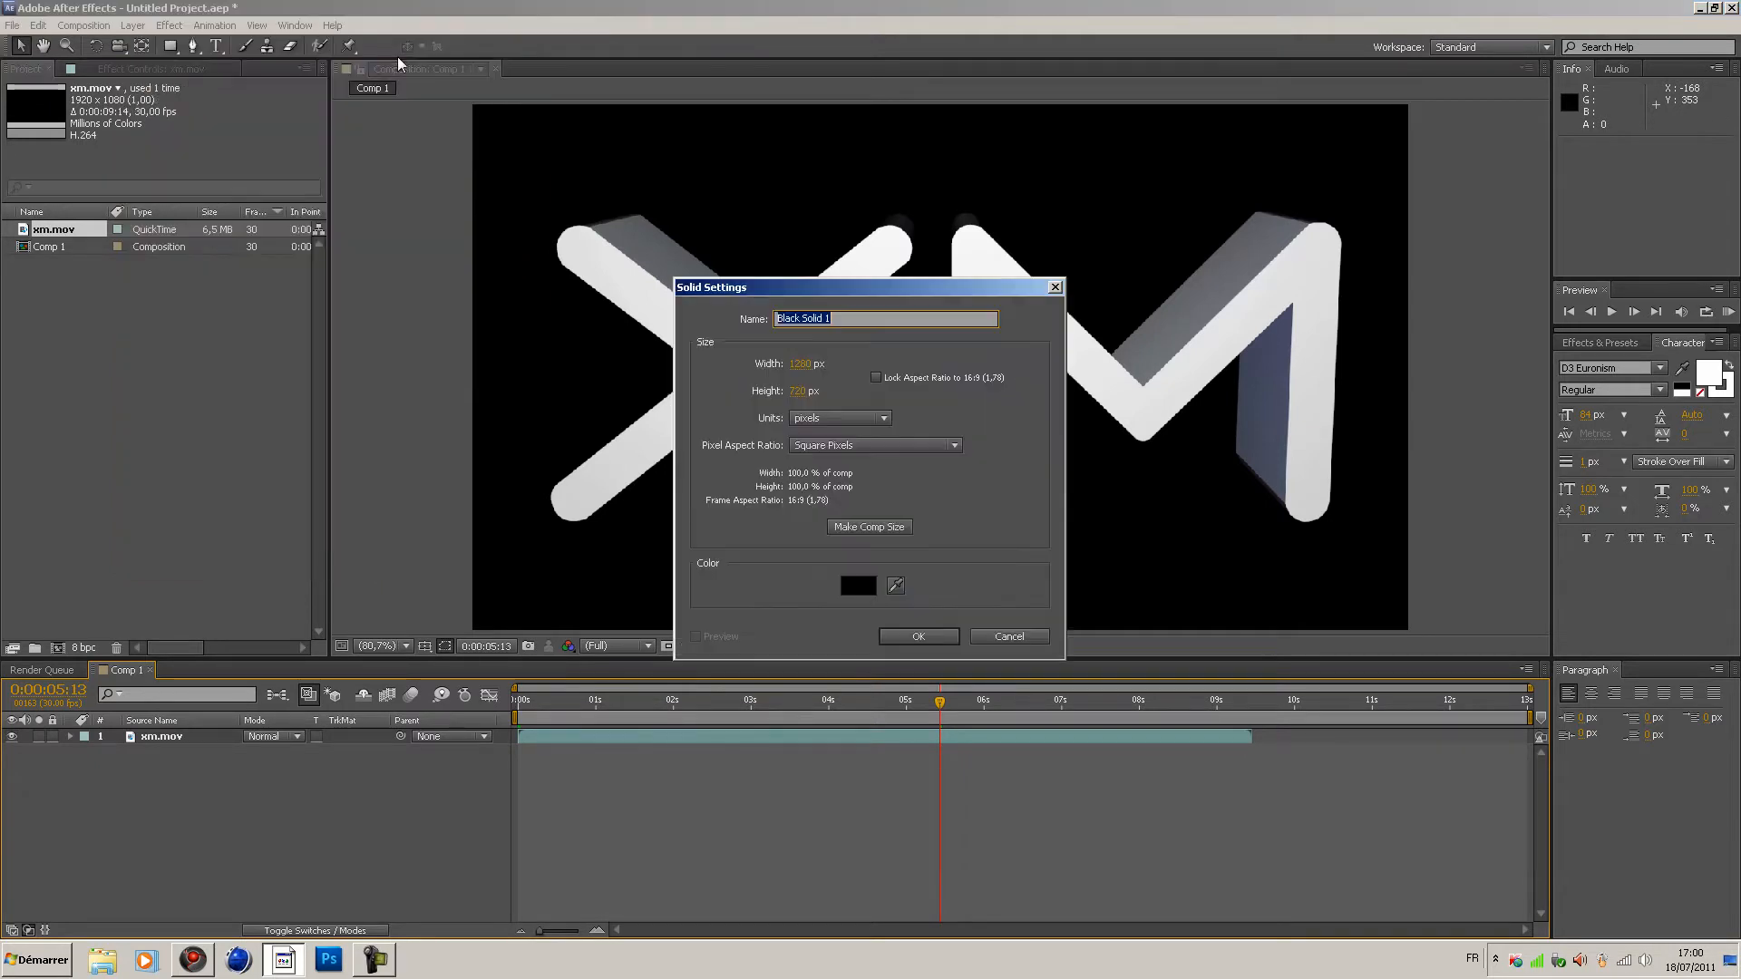
pyautogui.click(870, 529)
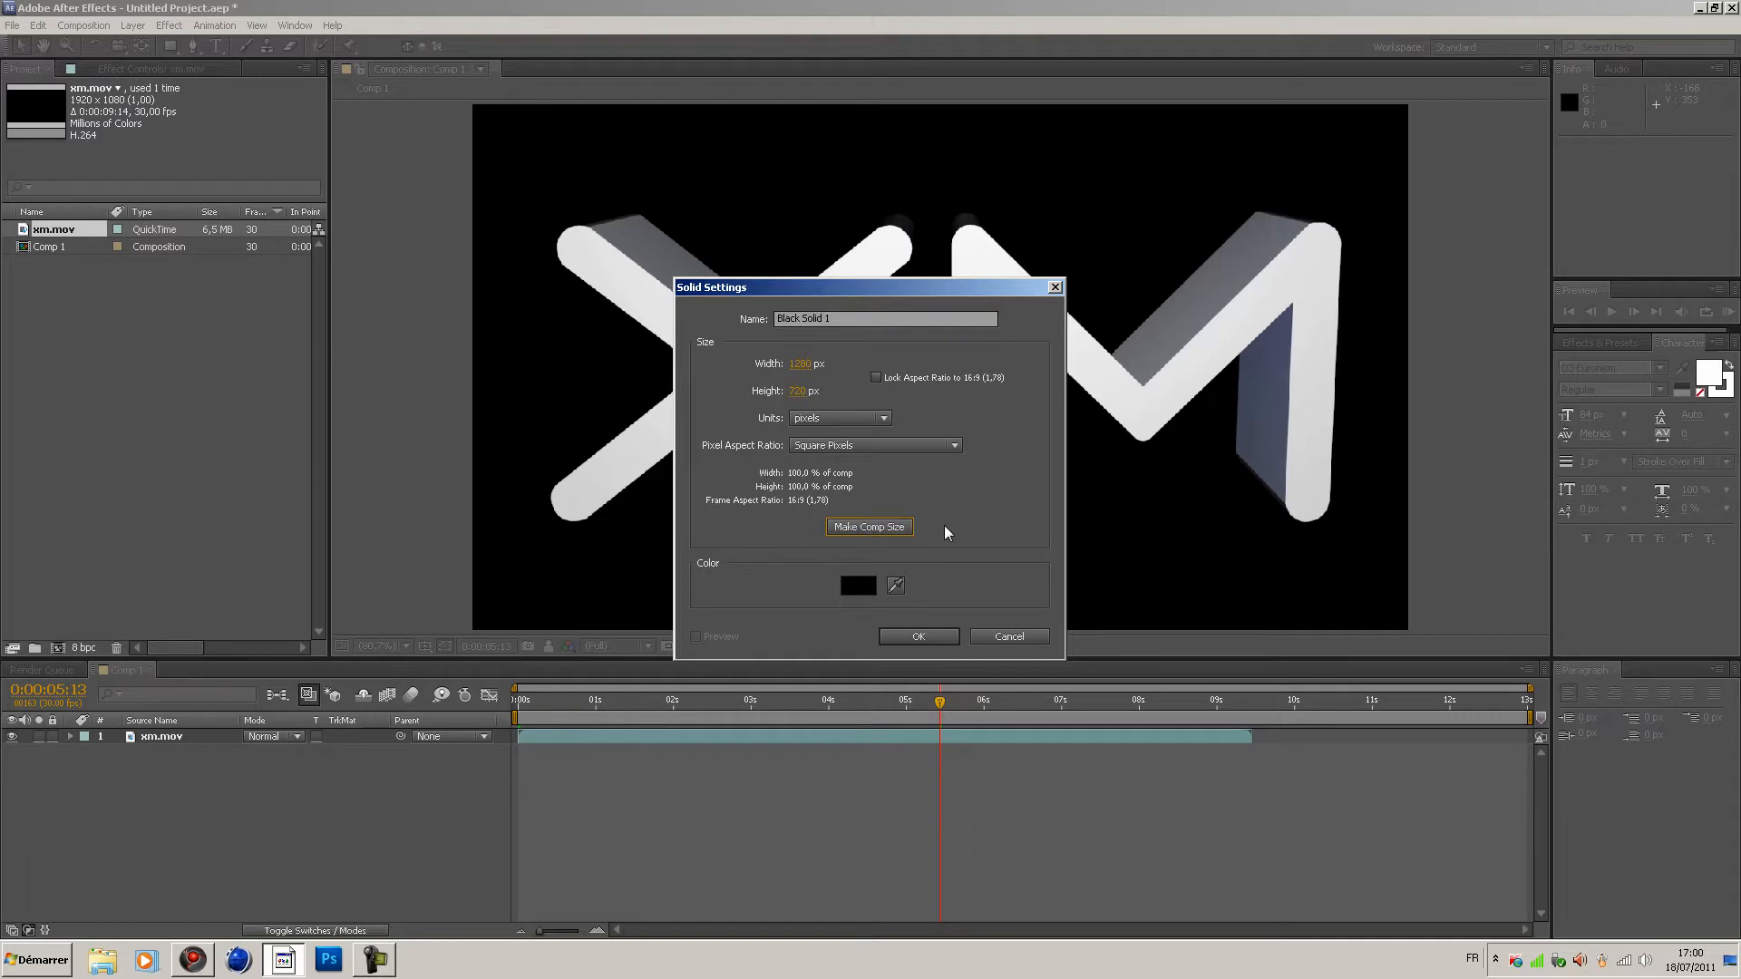
pyautogui.click(918, 637)
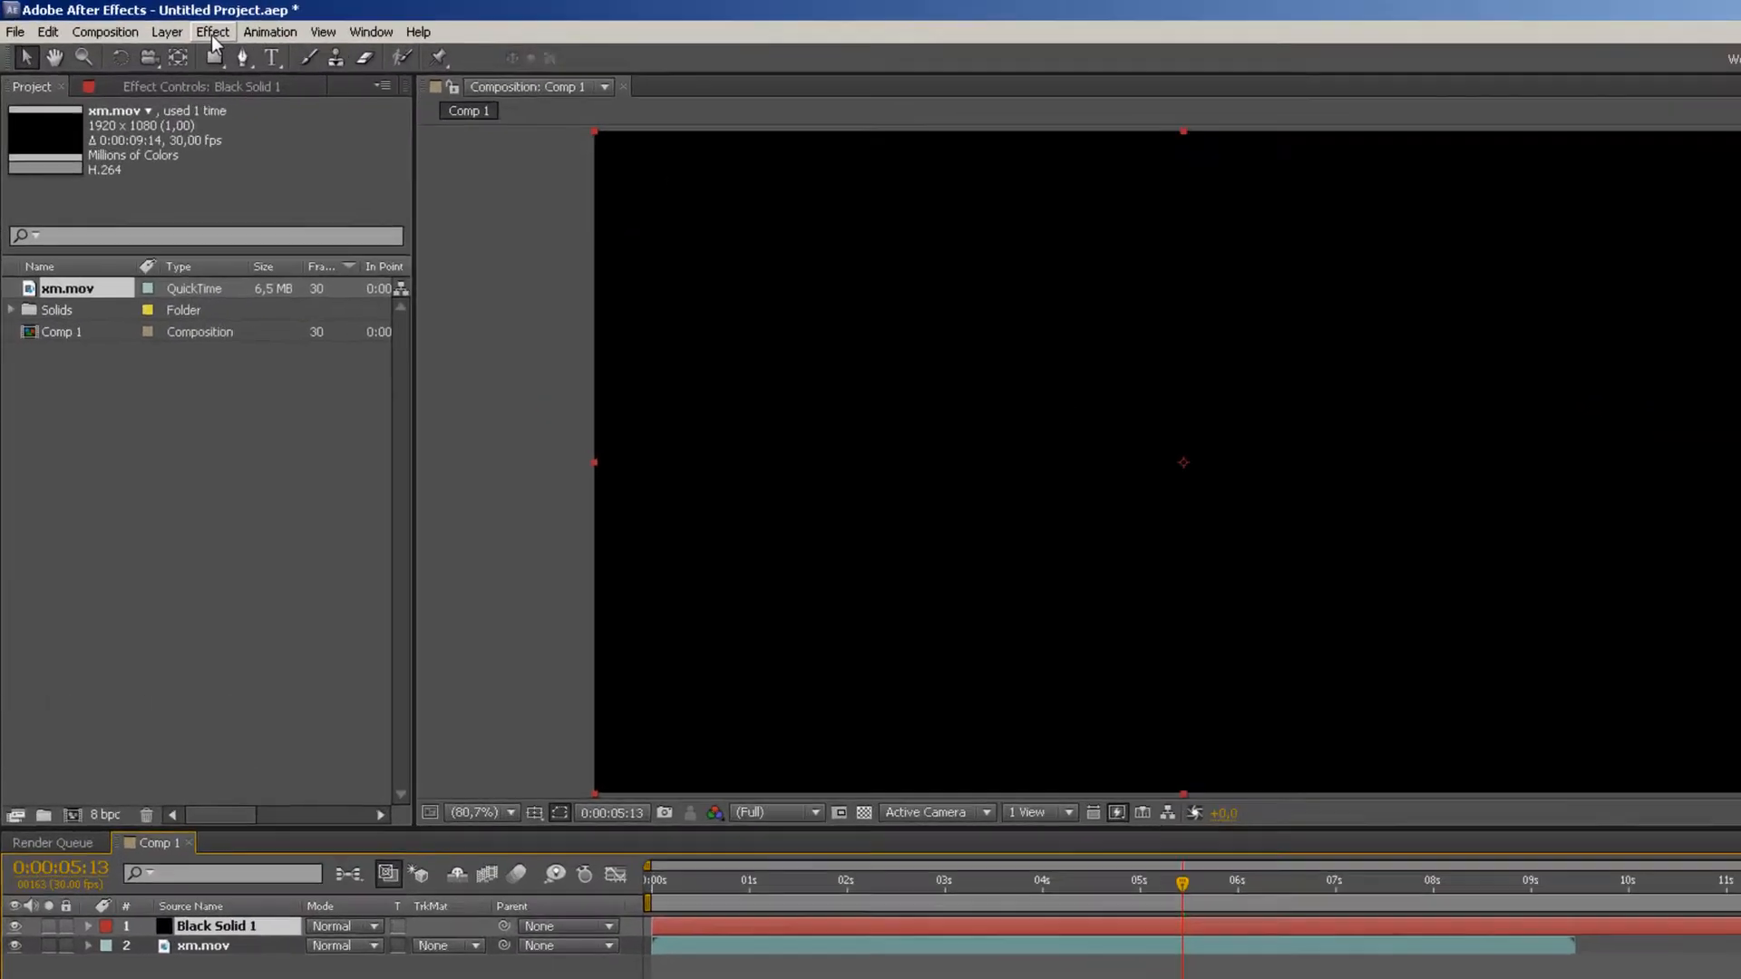
# Apply the Video Copilot Optical Flares effect to the black solid
pyautogui.click(169, 26)
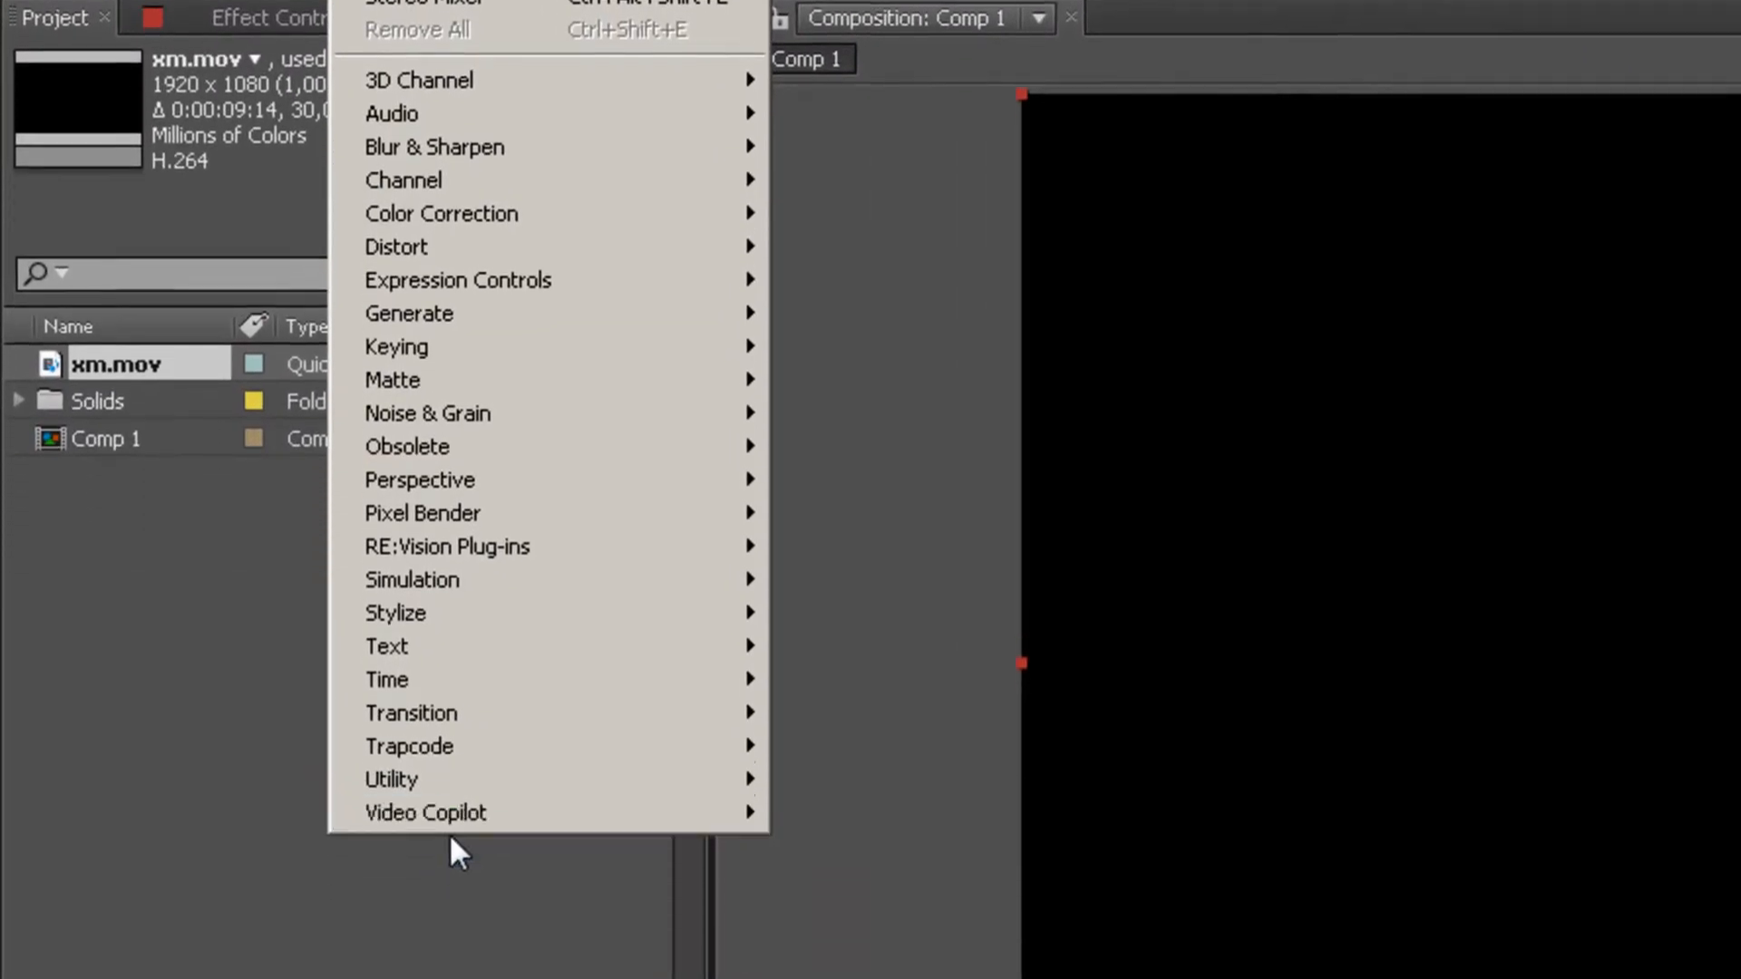
pyautogui.moveTo(472, 802)
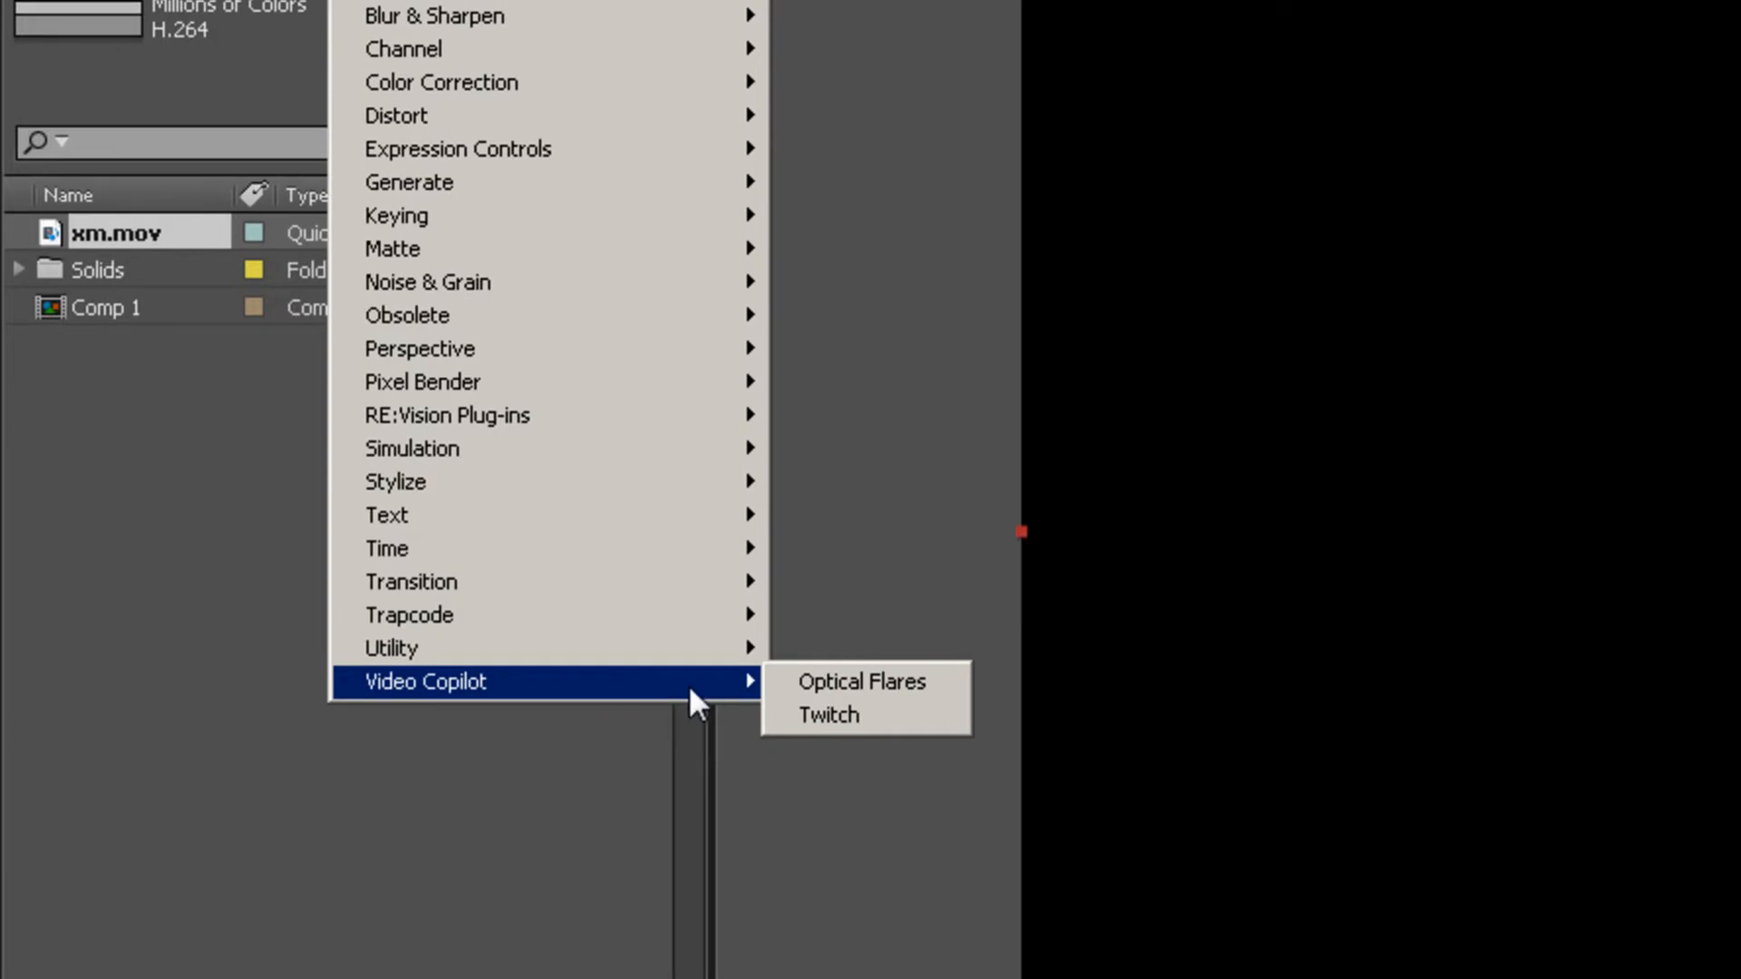
pyautogui.click(861, 681)
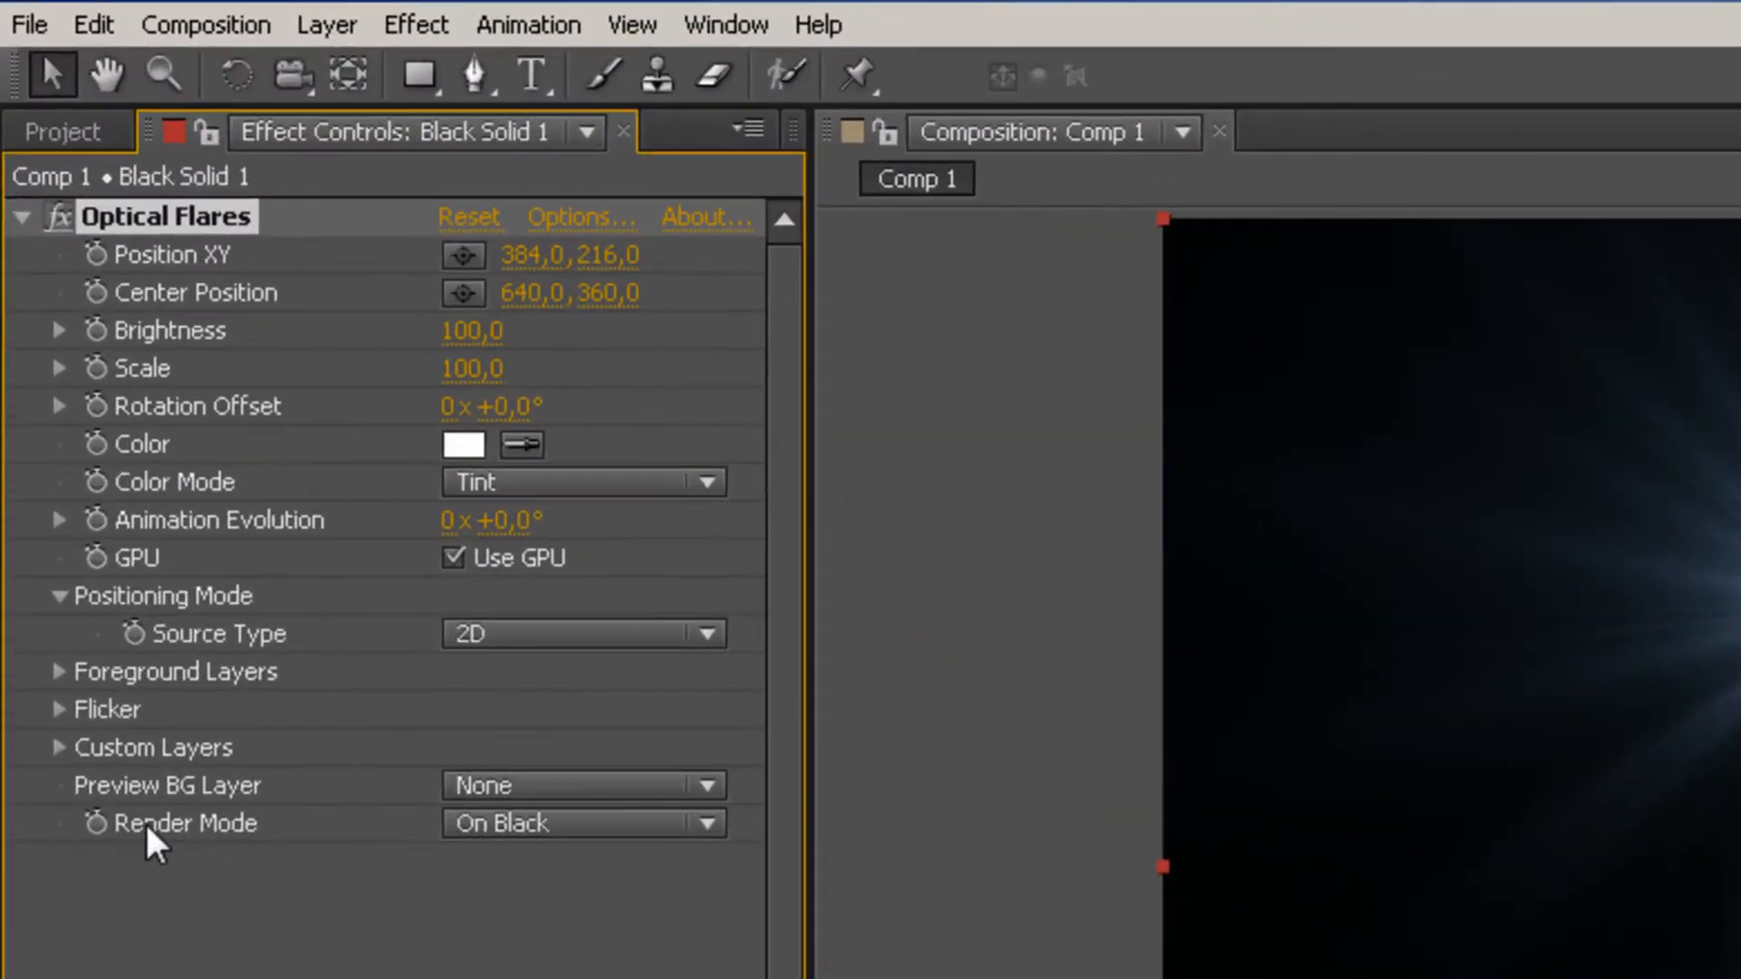
# Set the flare's render mode to On Transparent and place it on the X's lower-left tip, at about 115,1 by 520,9
pyautogui.click(706, 822)
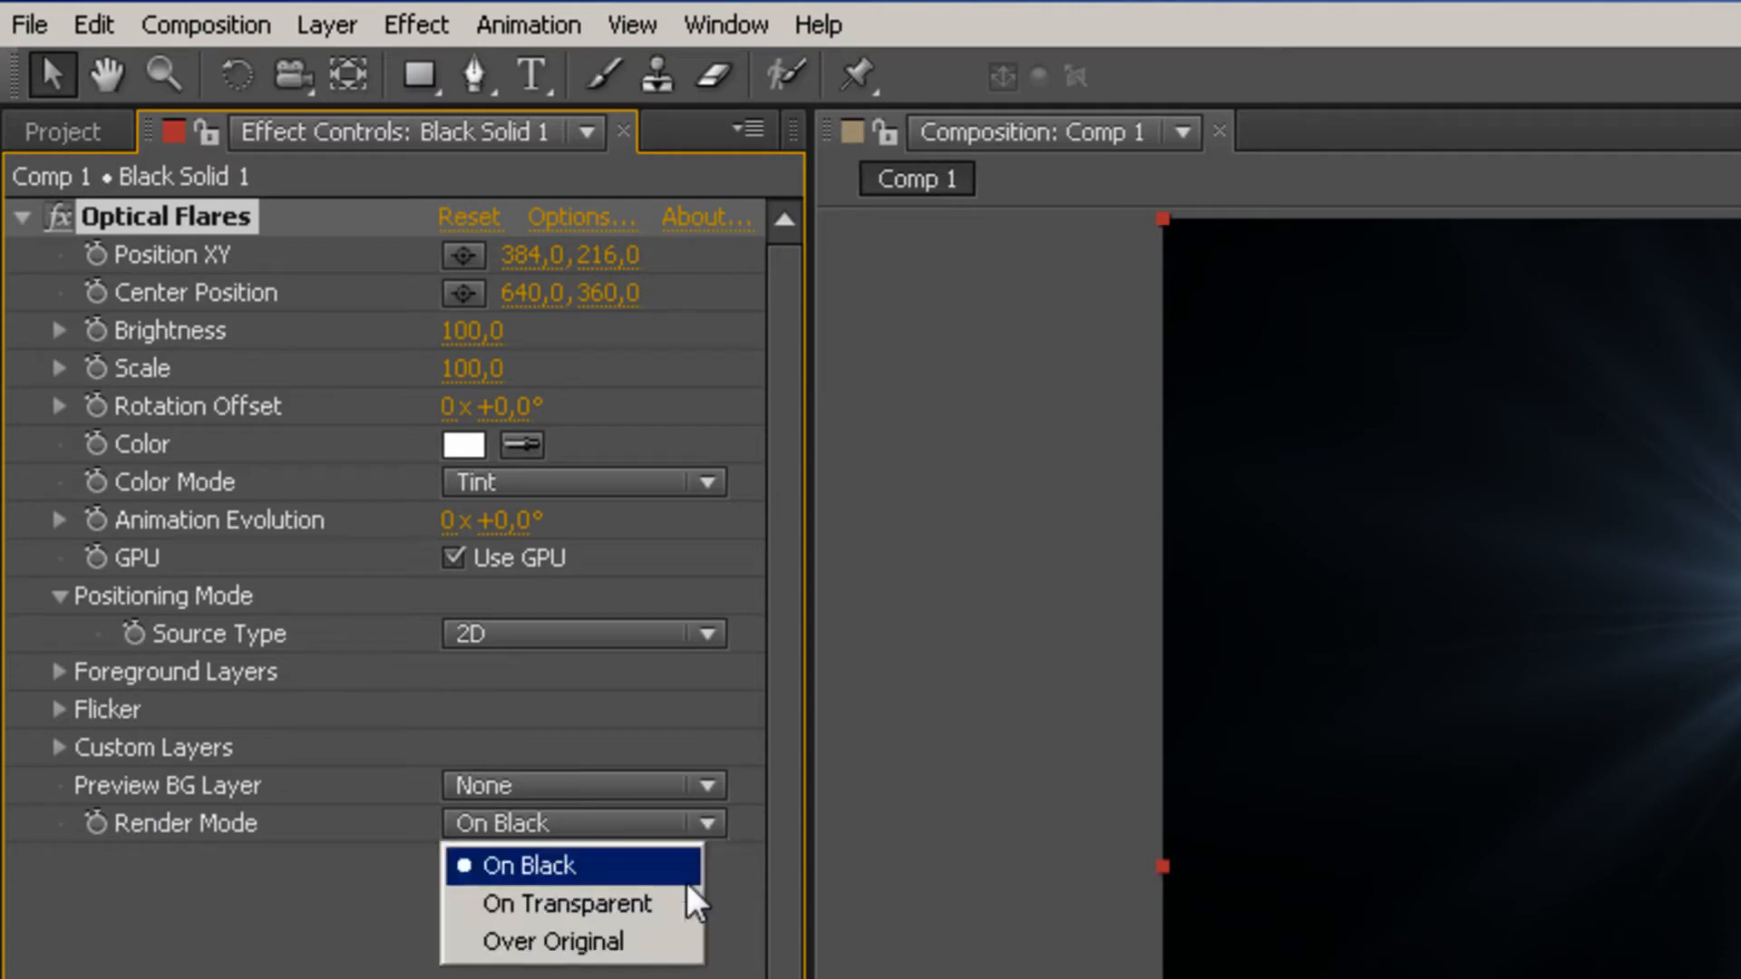
pyautogui.click(657, 906)
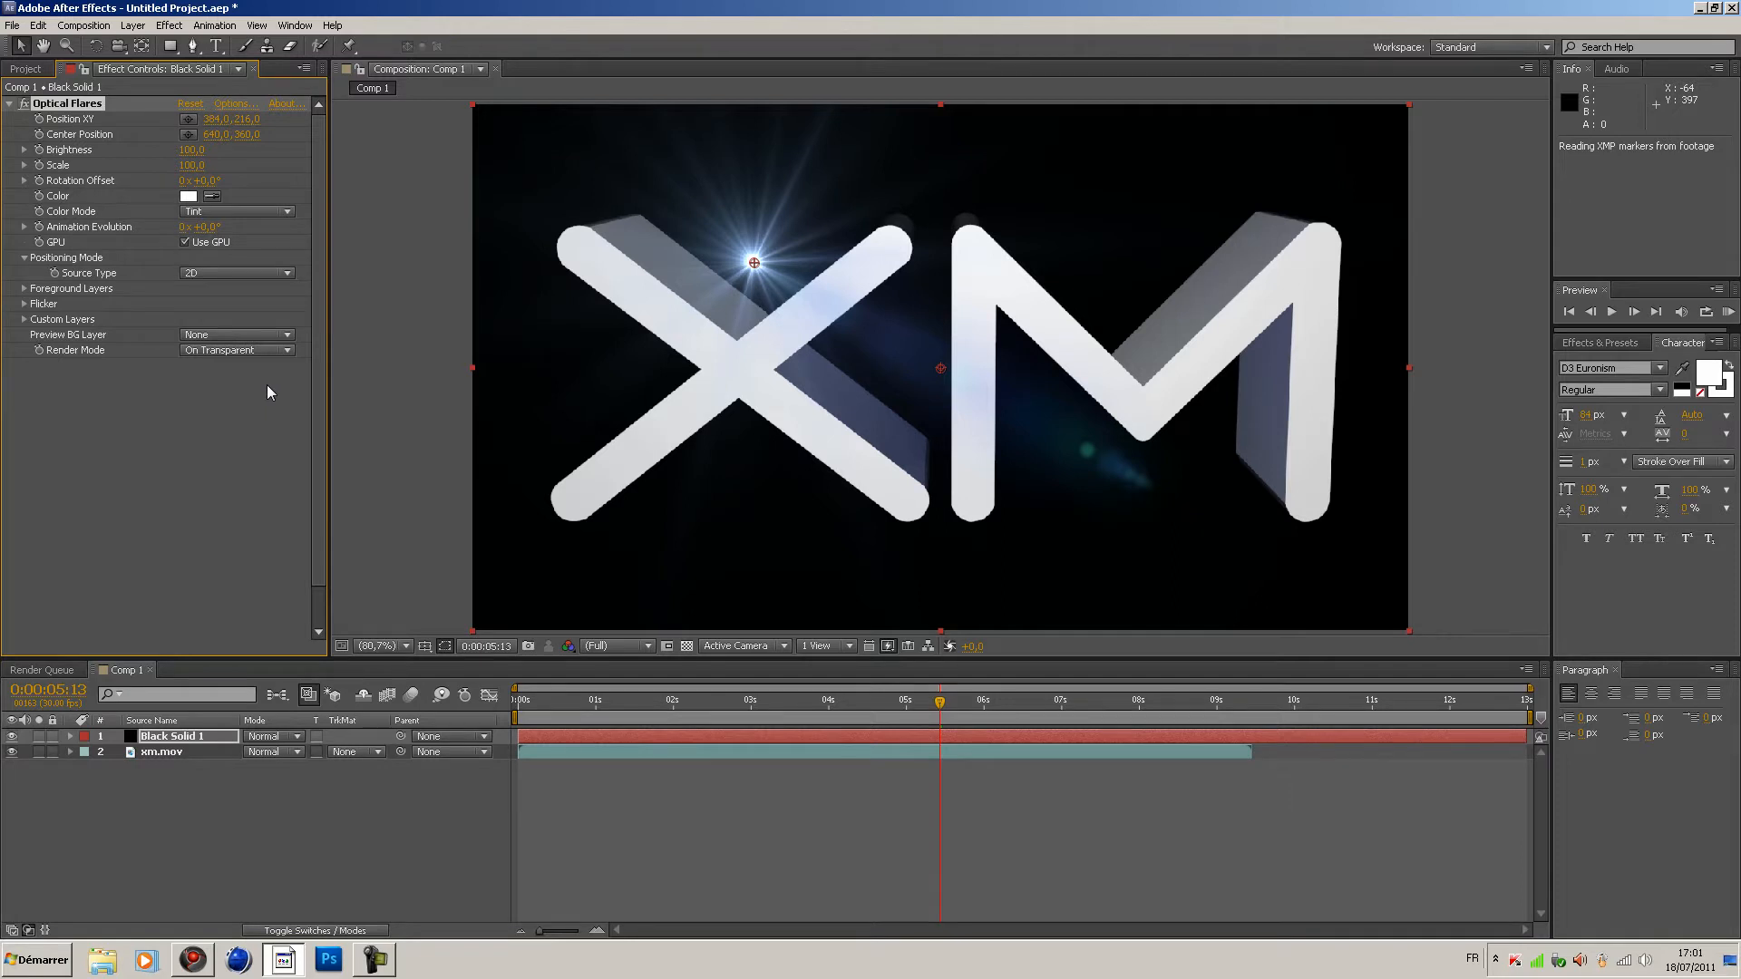
pyautogui.moveTo(754, 264)
pyautogui.mouseDown()
pyautogui.moveTo(581, 236)
pyautogui.moveTo(694, 273)
pyautogui.moveTo(866, 385)
pyautogui.moveTo(969, 501)
pyautogui.moveTo(1006, 381)
pyautogui.moveTo(993, 322)
pyautogui.moveTo(884, 290)
pyautogui.moveTo(806, 344)
pyautogui.moveTo(828, 383)
pyautogui.moveTo(795, 407)
pyautogui.mouseUp()
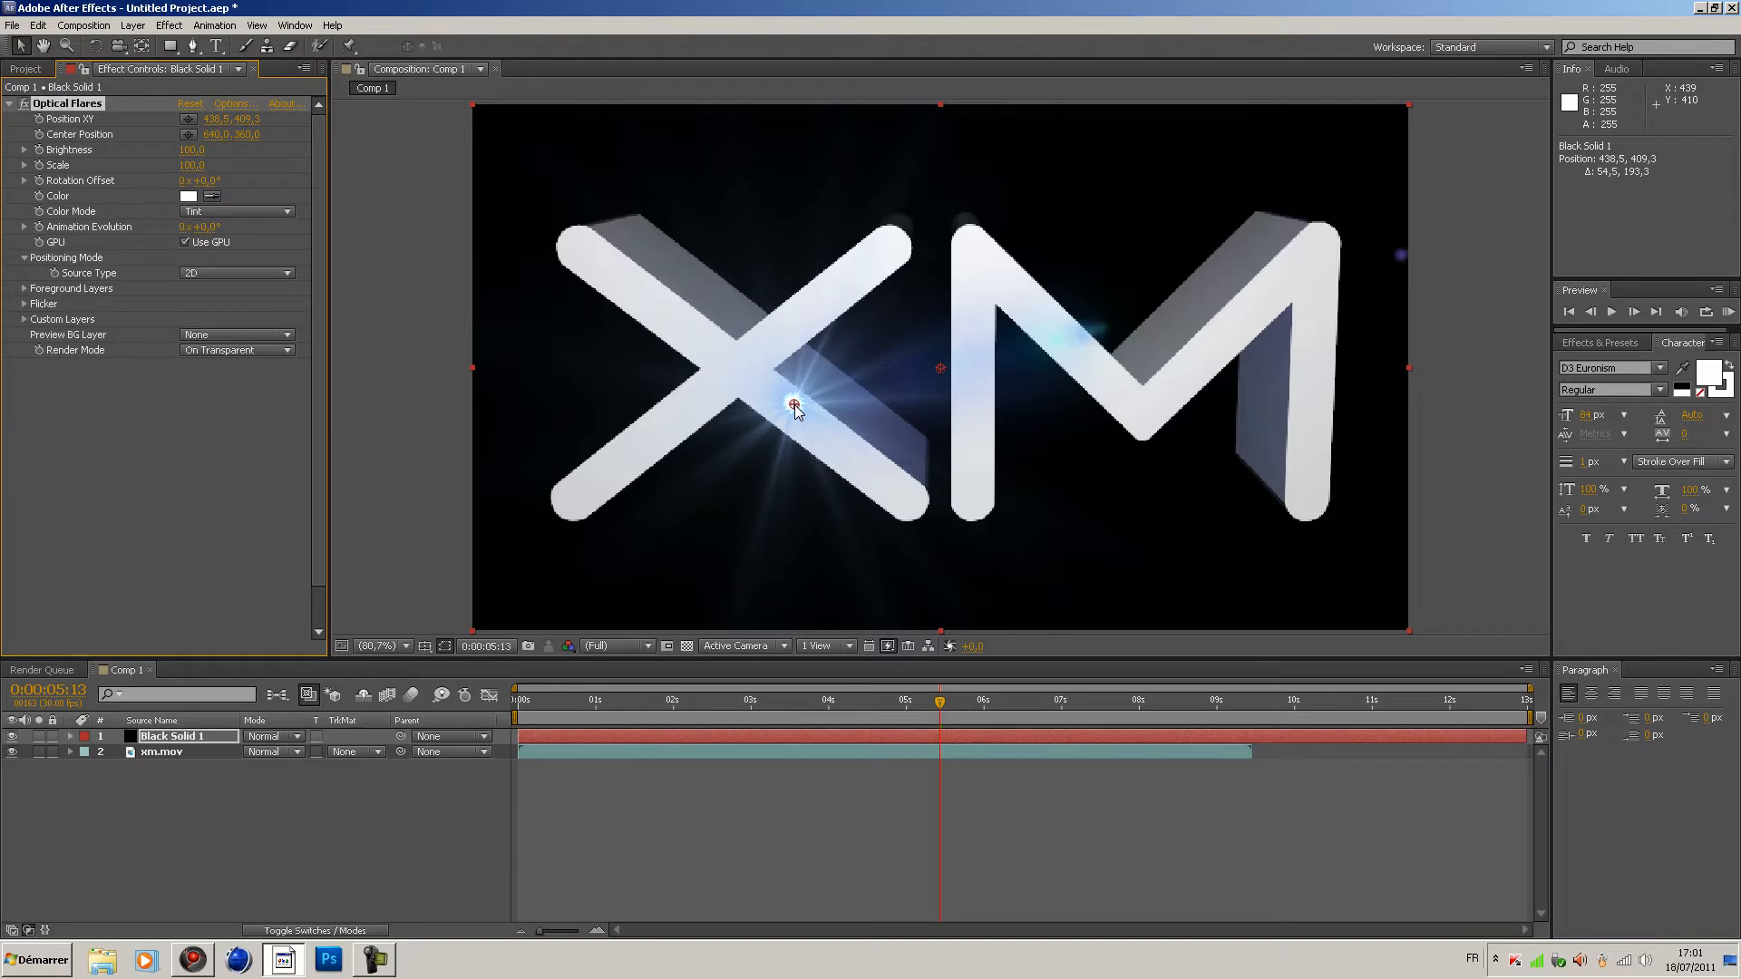
pyautogui.moveTo(794, 407)
pyautogui.mouseDown()
pyautogui.moveTo(681, 403)
pyautogui.moveTo(589, 444)
pyautogui.moveTo(556, 487)
pyautogui.mouseUp()
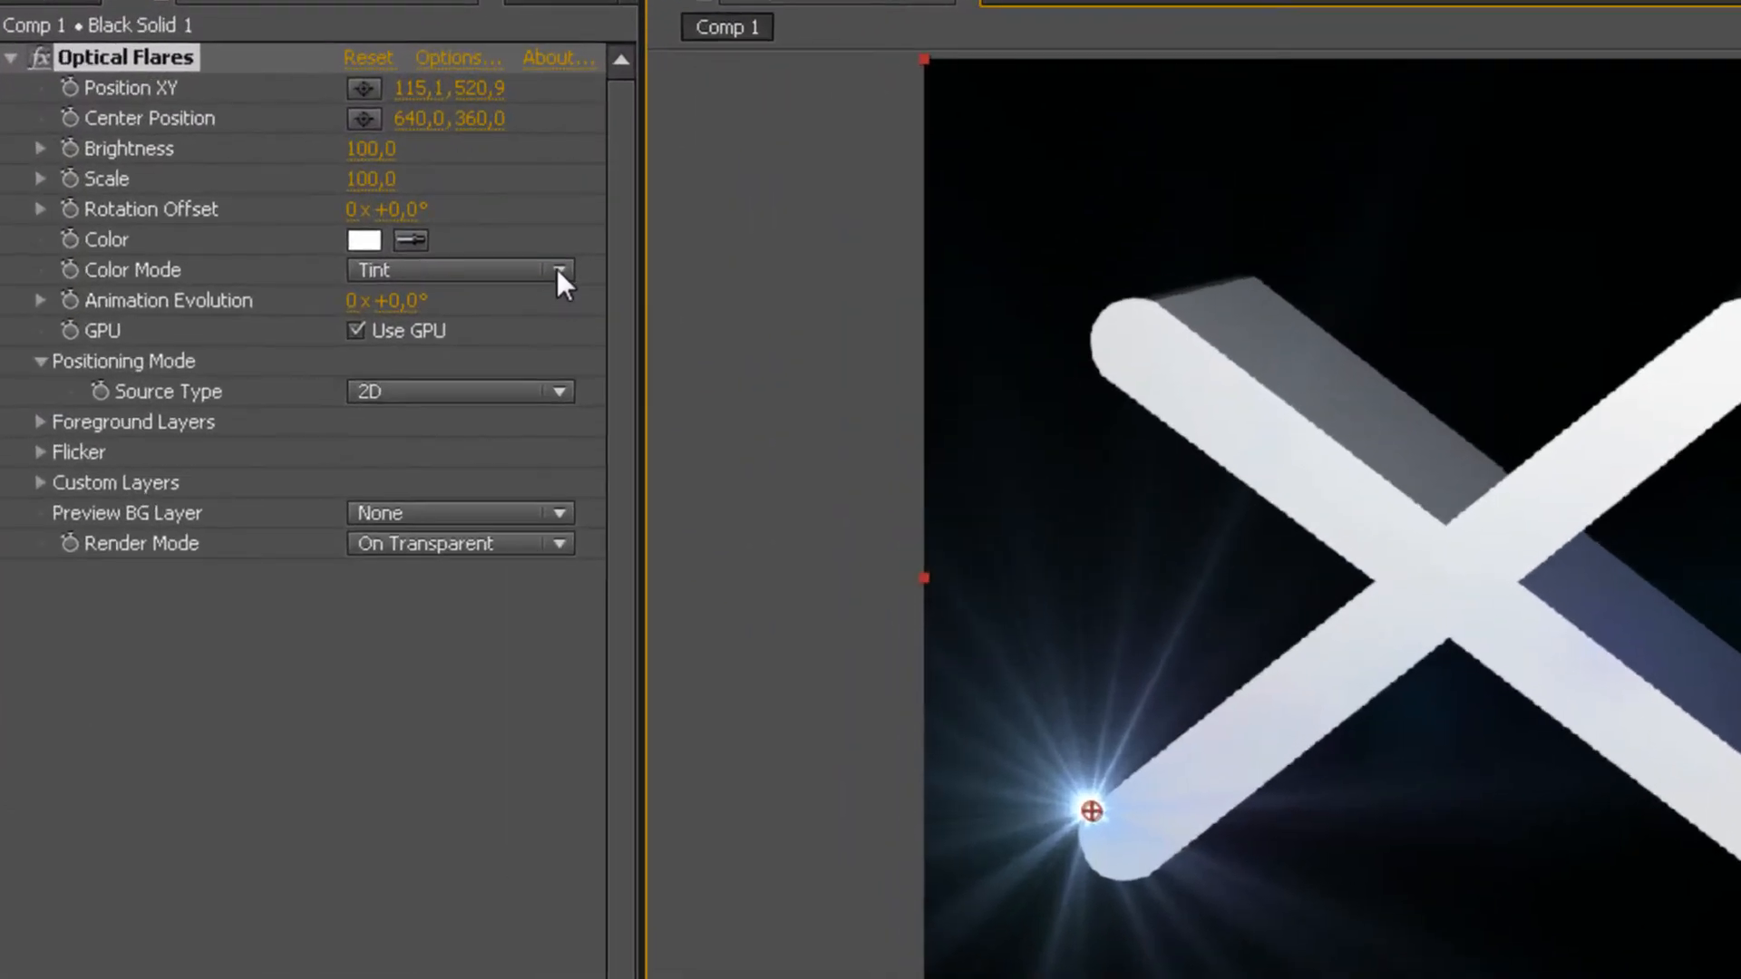
# Set the flare's color mode to Multiply and its color to blue with hue 219°, saturation 100% and brightness 100%
pyautogui.click(557, 269)
pyautogui.click(459, 332)
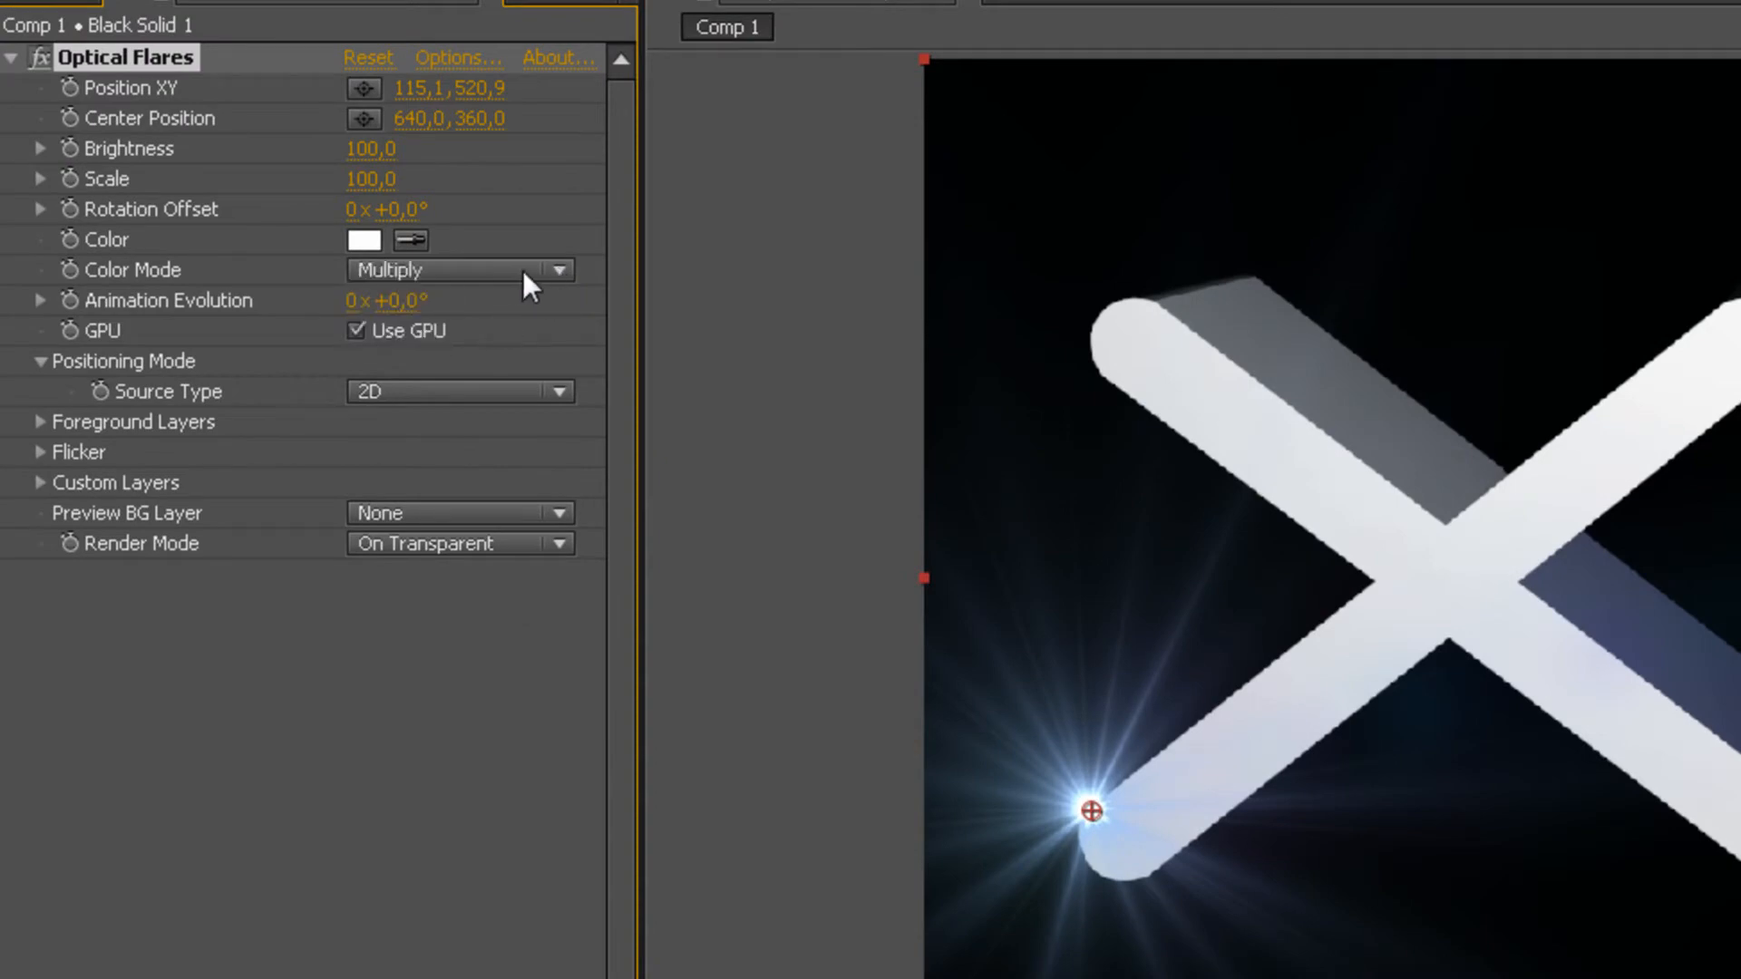
pyautogui.click(373, 246)
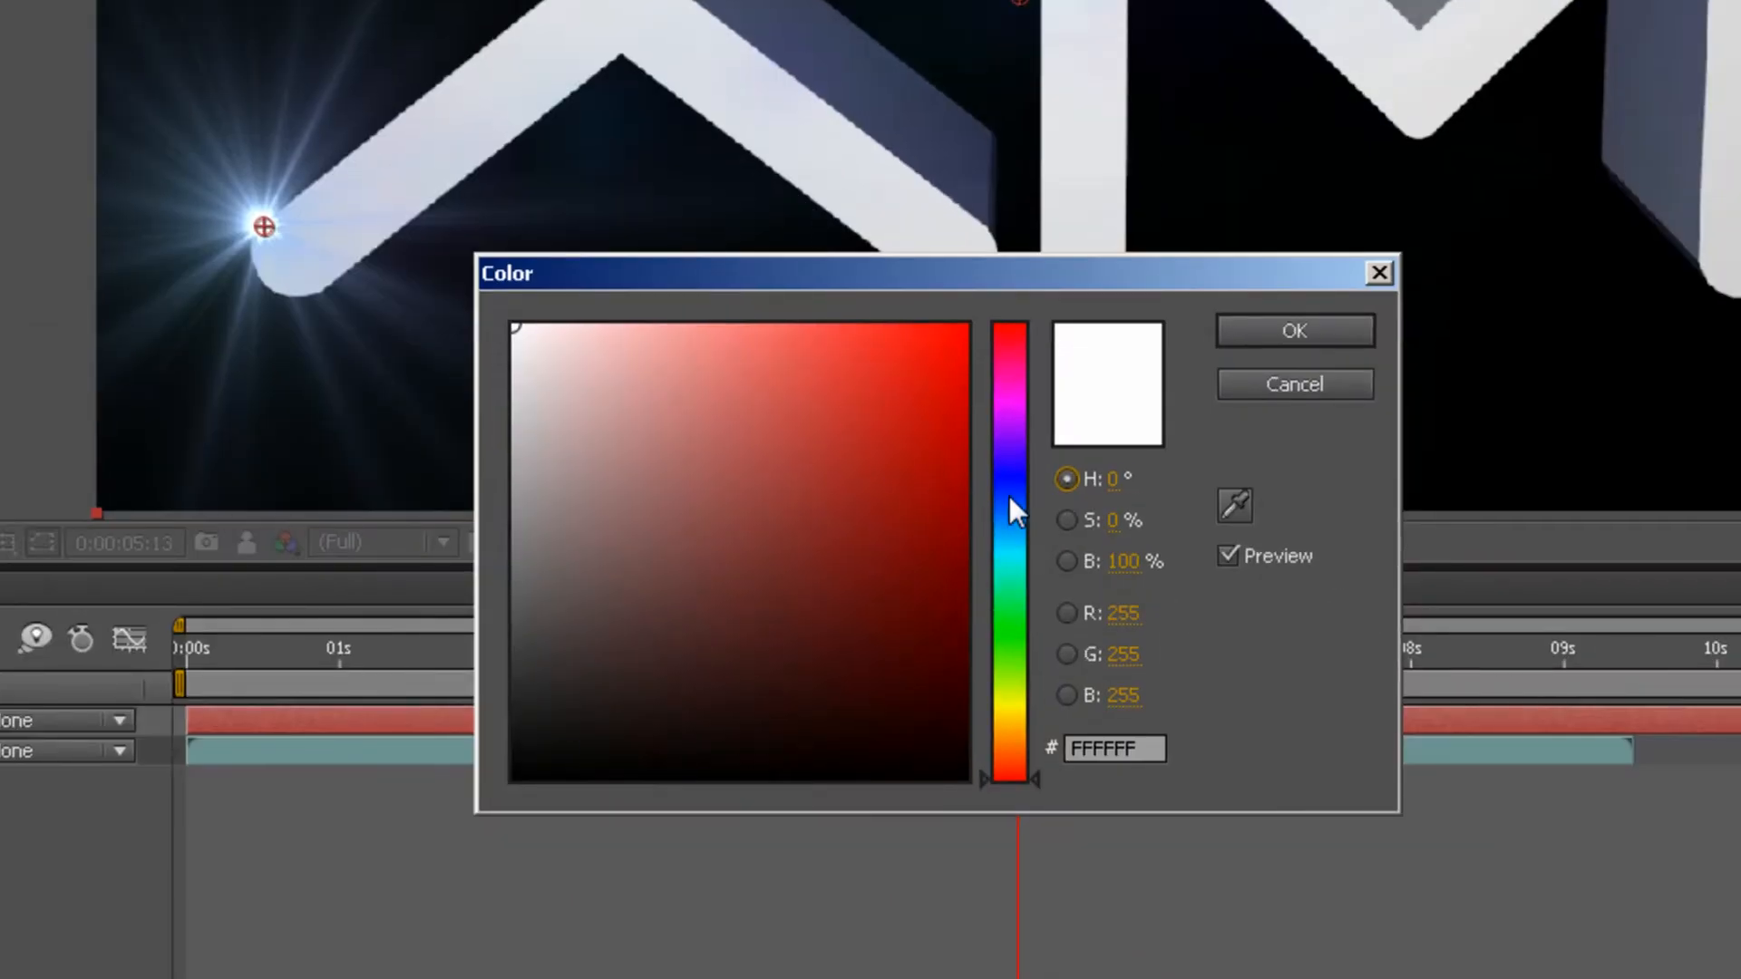
pyautogui.click(1008, 480)
pyautogui.click(1013, 503)
pyautogui.moveTo(898, 431); pyautogui.dragTo(963, 326)
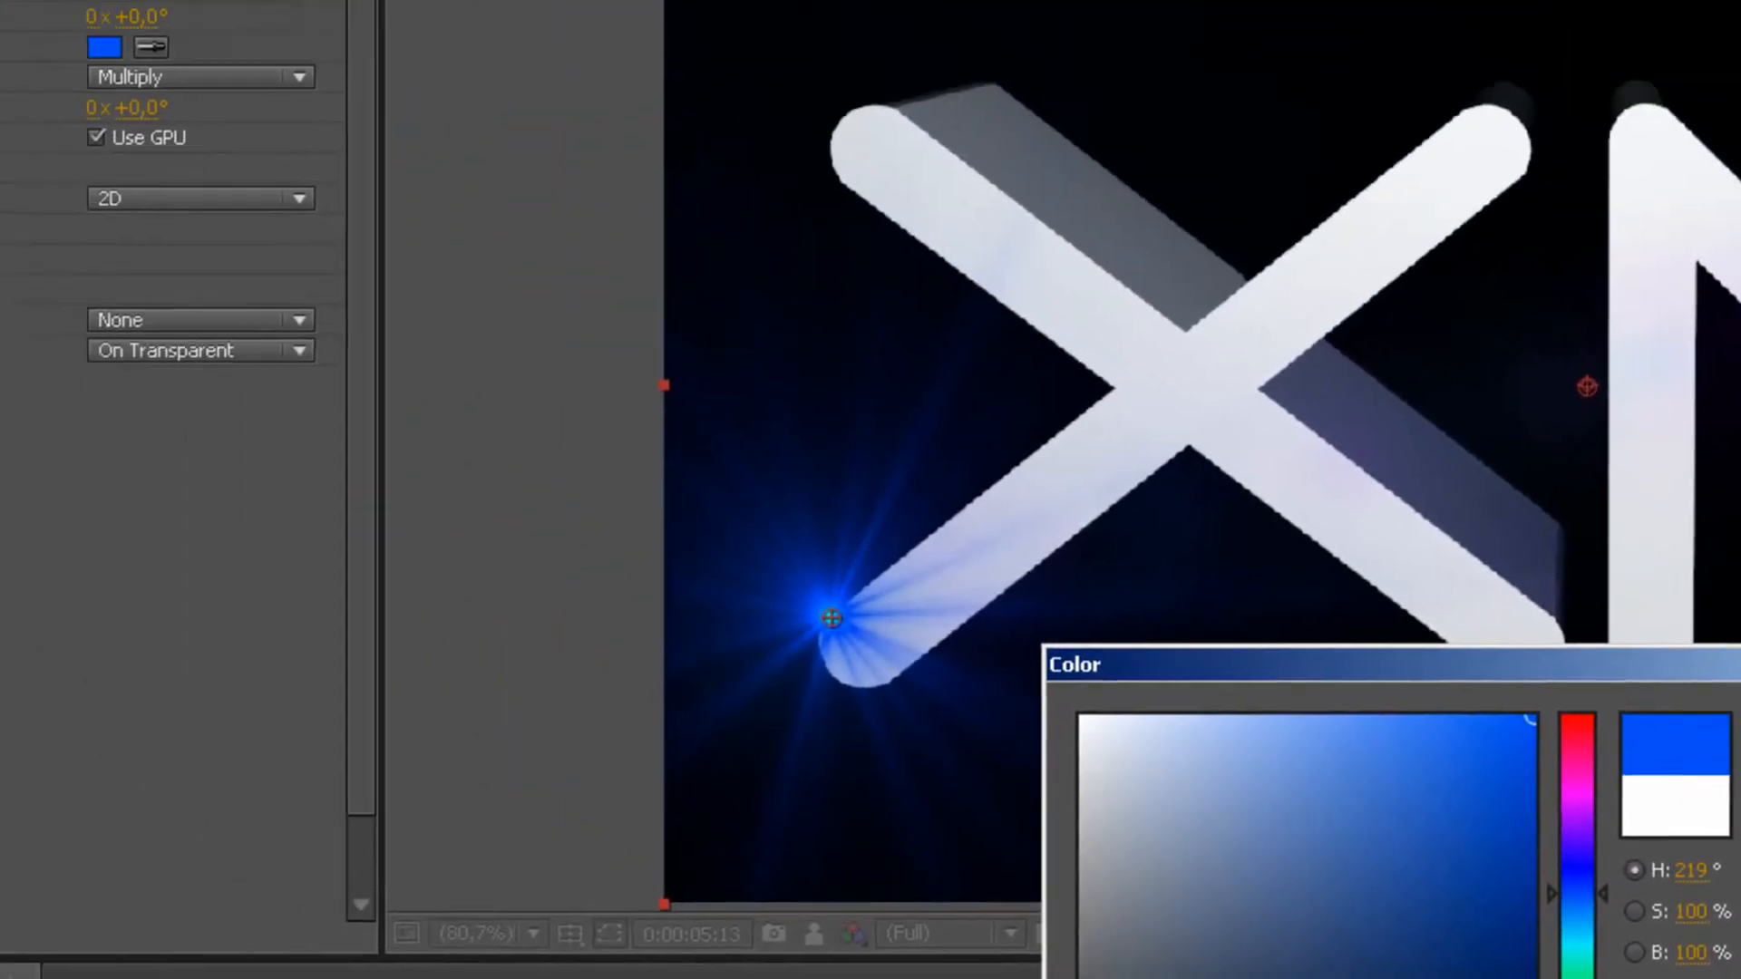
pyautogui.click(1256, 328)
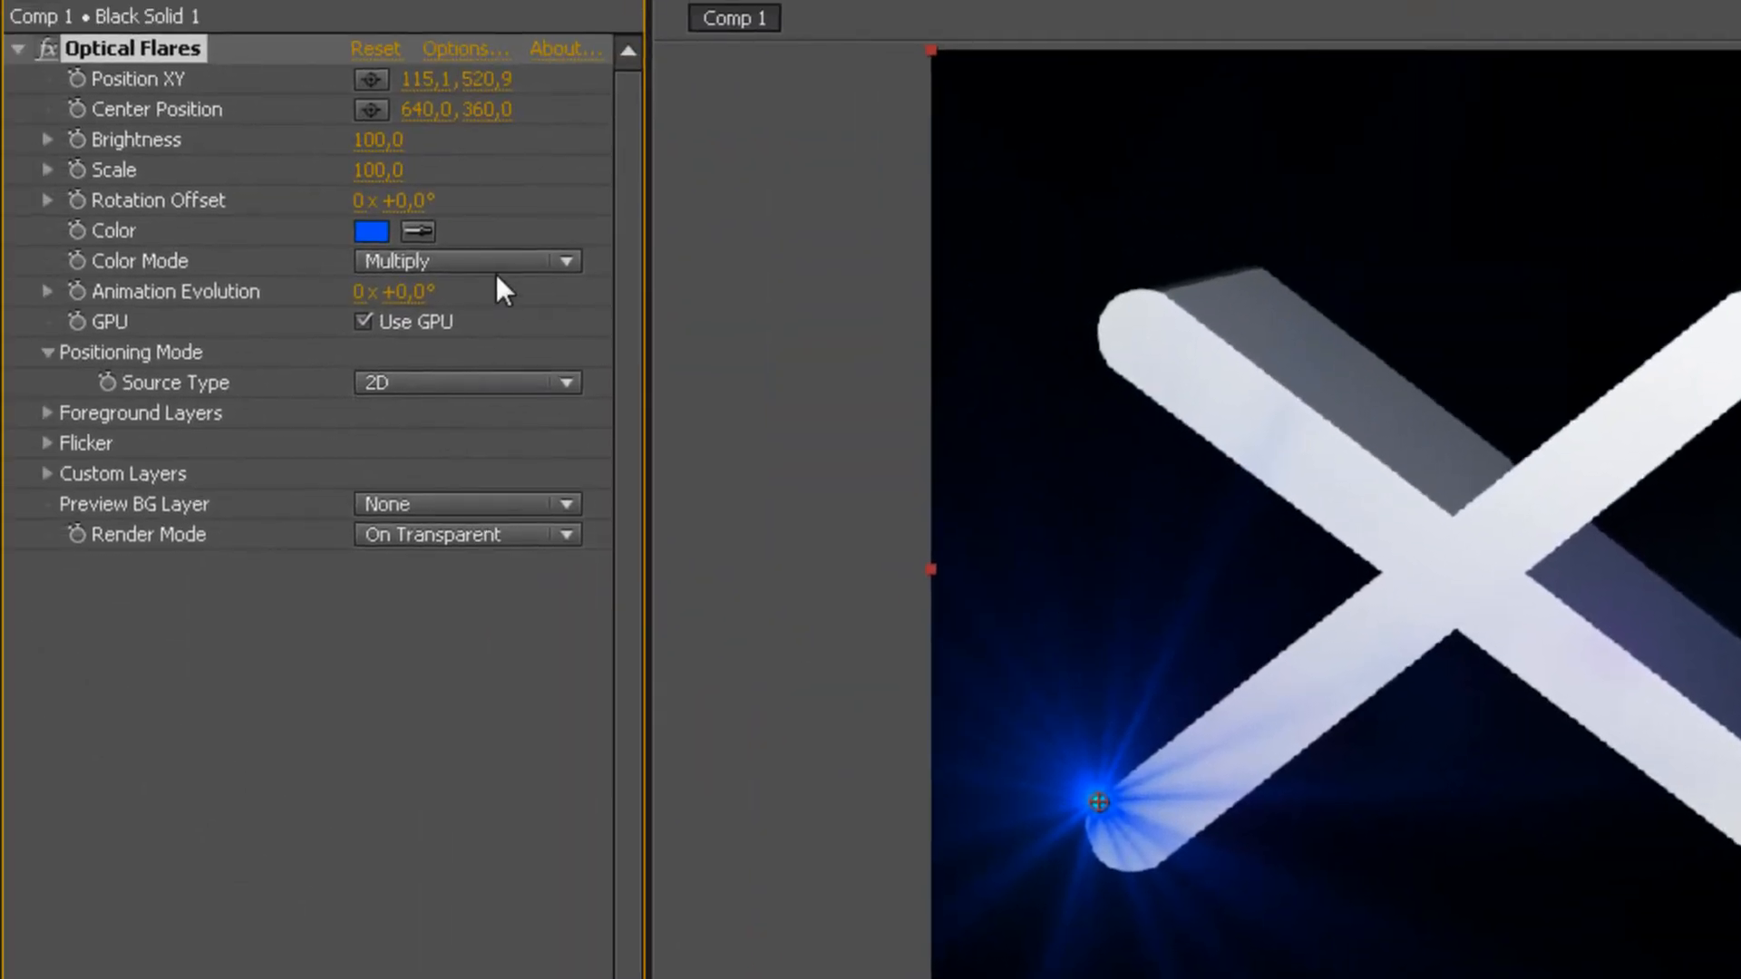
# Compare the Tint and Multiply color modes on the blue flare with its layer deselected, ending on Tint
pyautogui.click(500, 268)
pyautogui.click(455, 296)
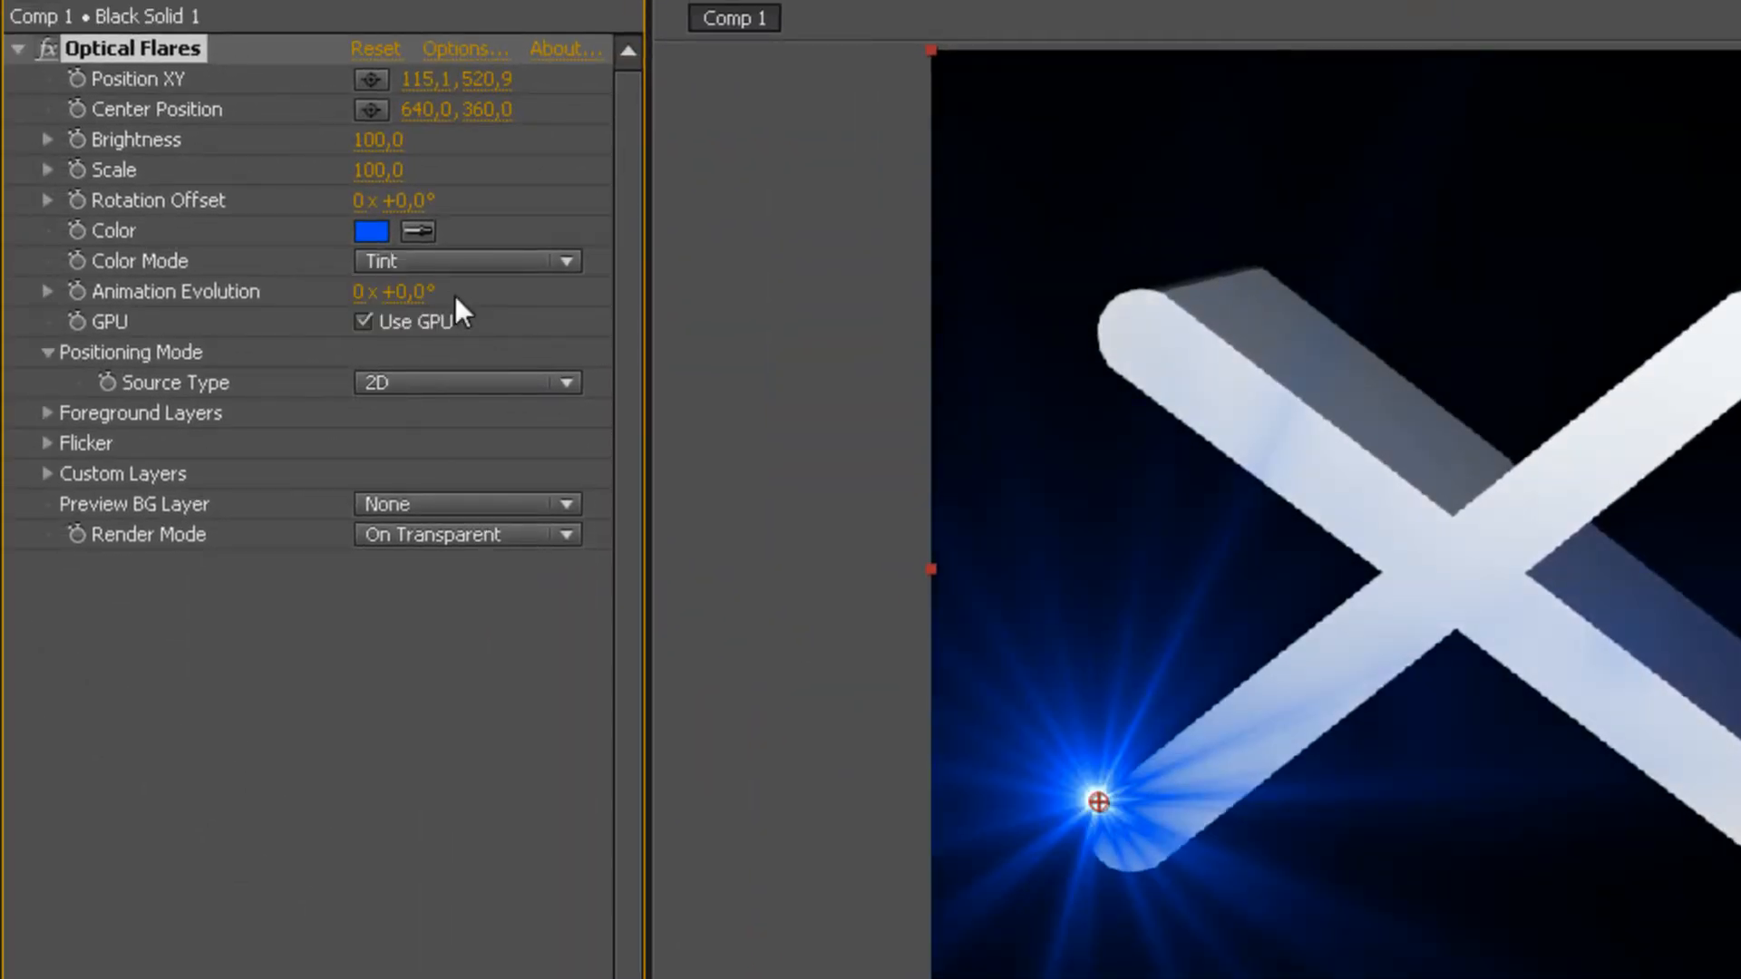
pyautogui.click(453, 978)
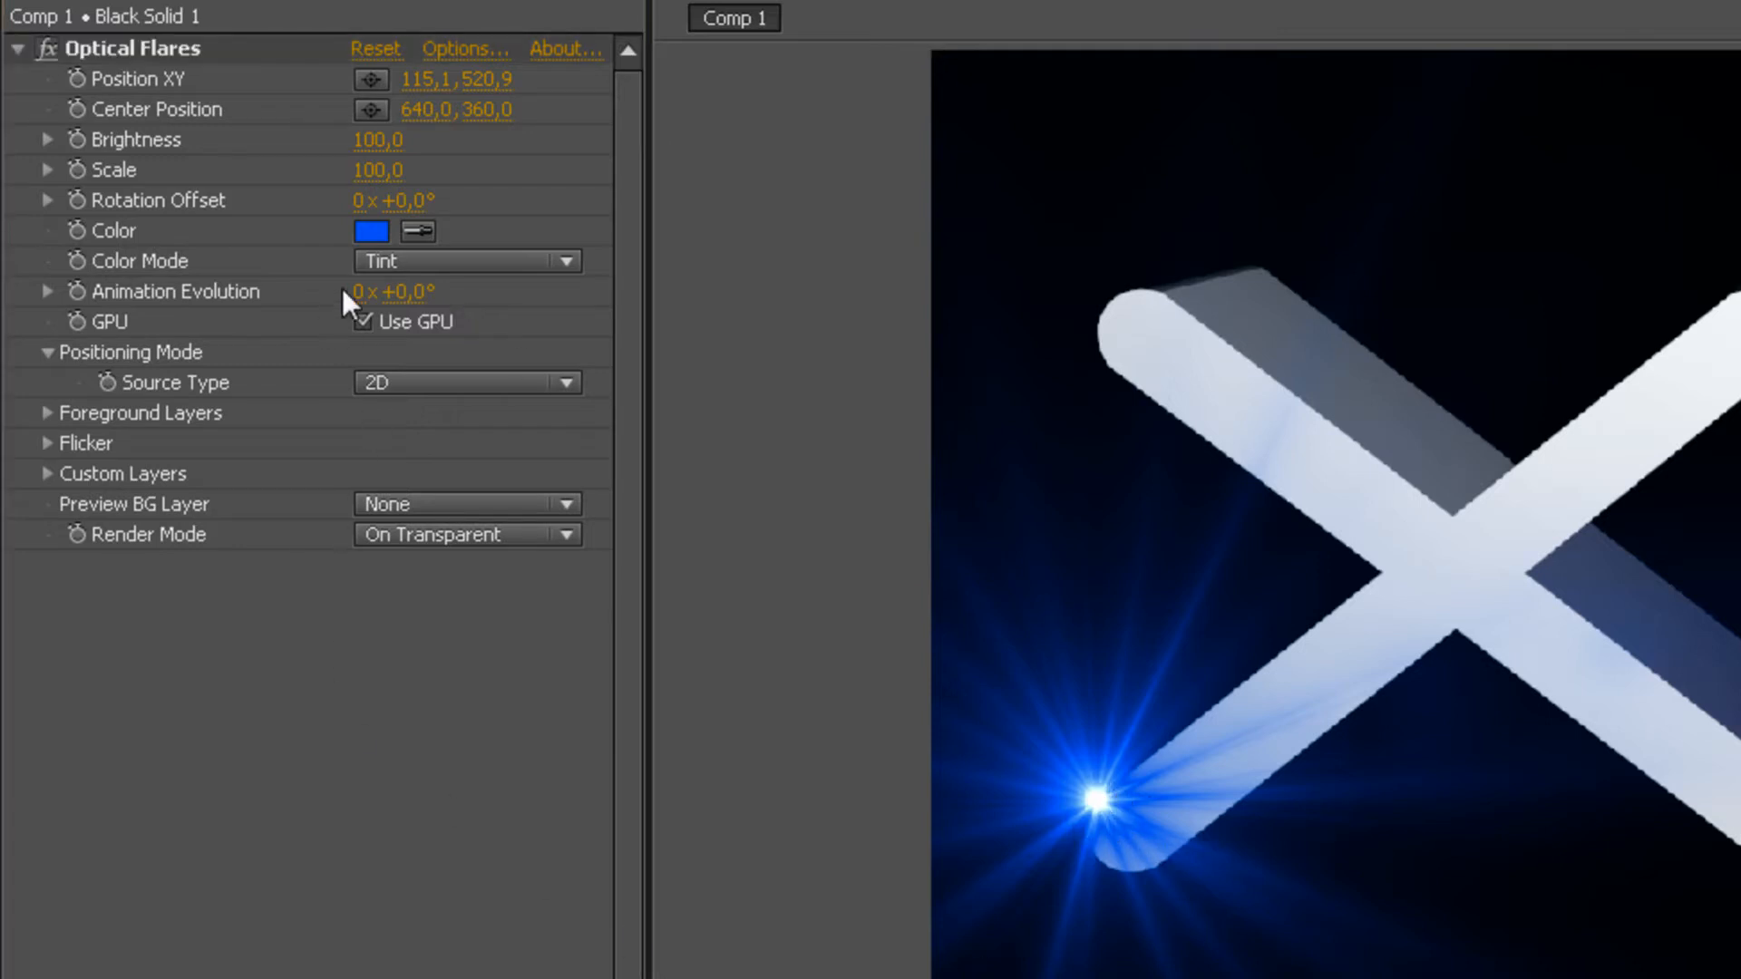
pyautogui.click(459, 265)
pyautogui.click(466, 326)
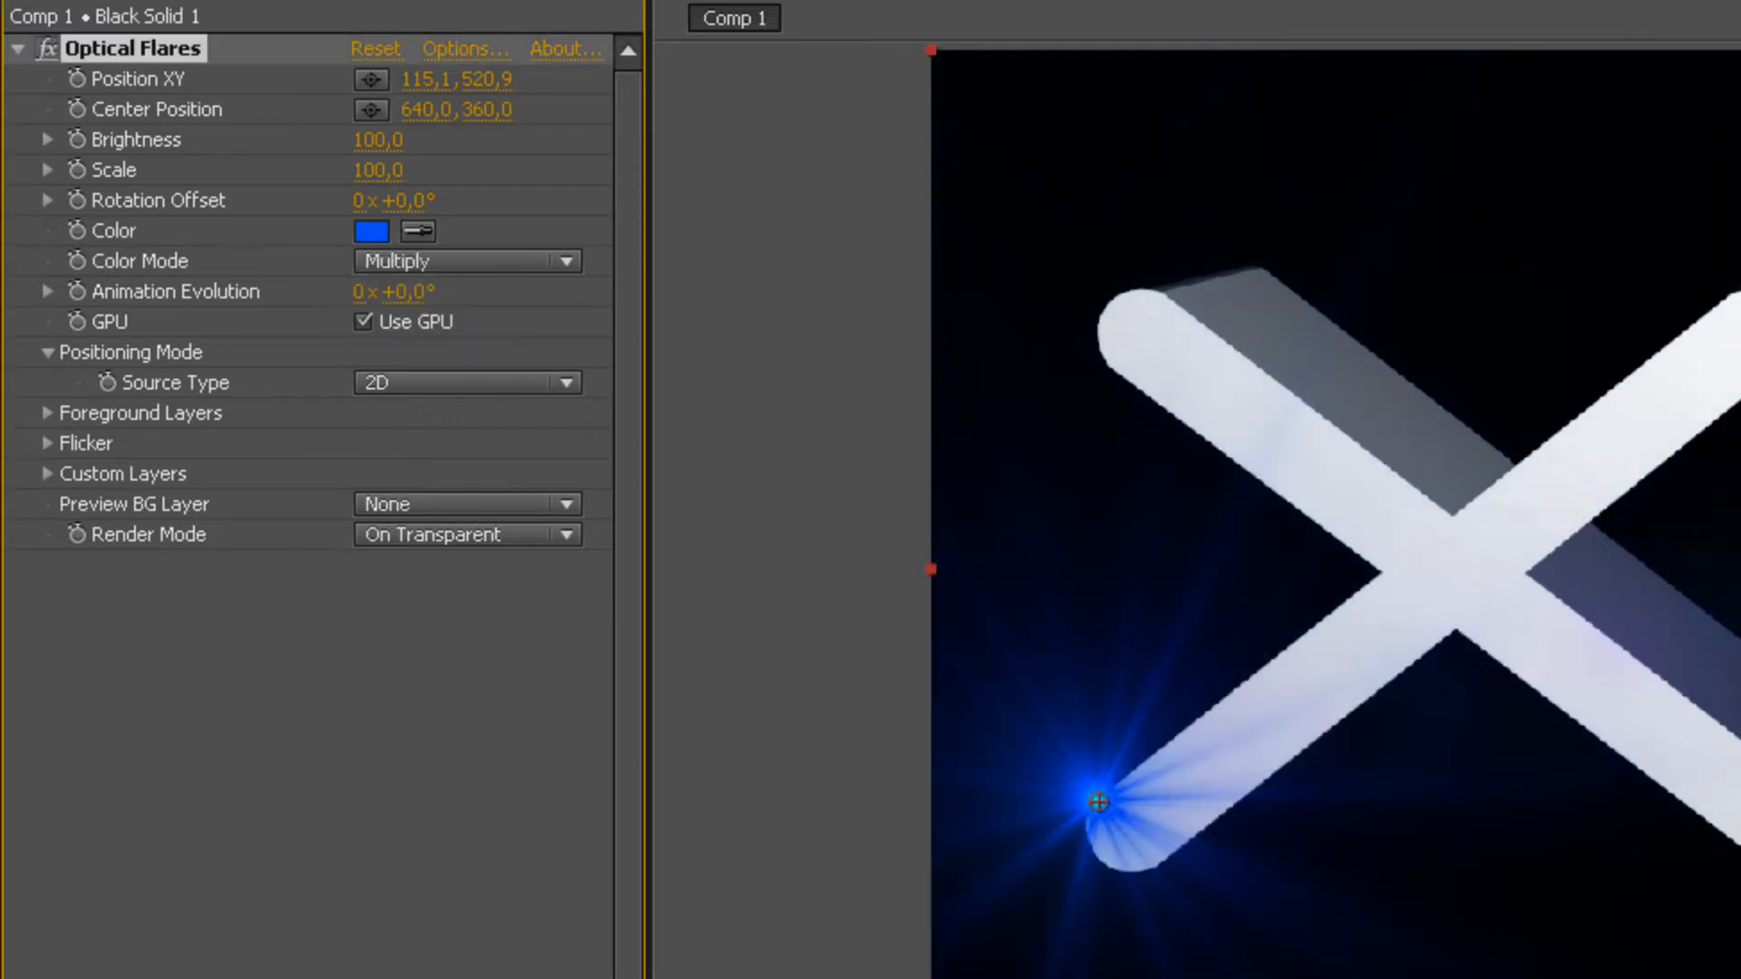
pyautogui.hotkey('ctrl', 'shift', 'a')
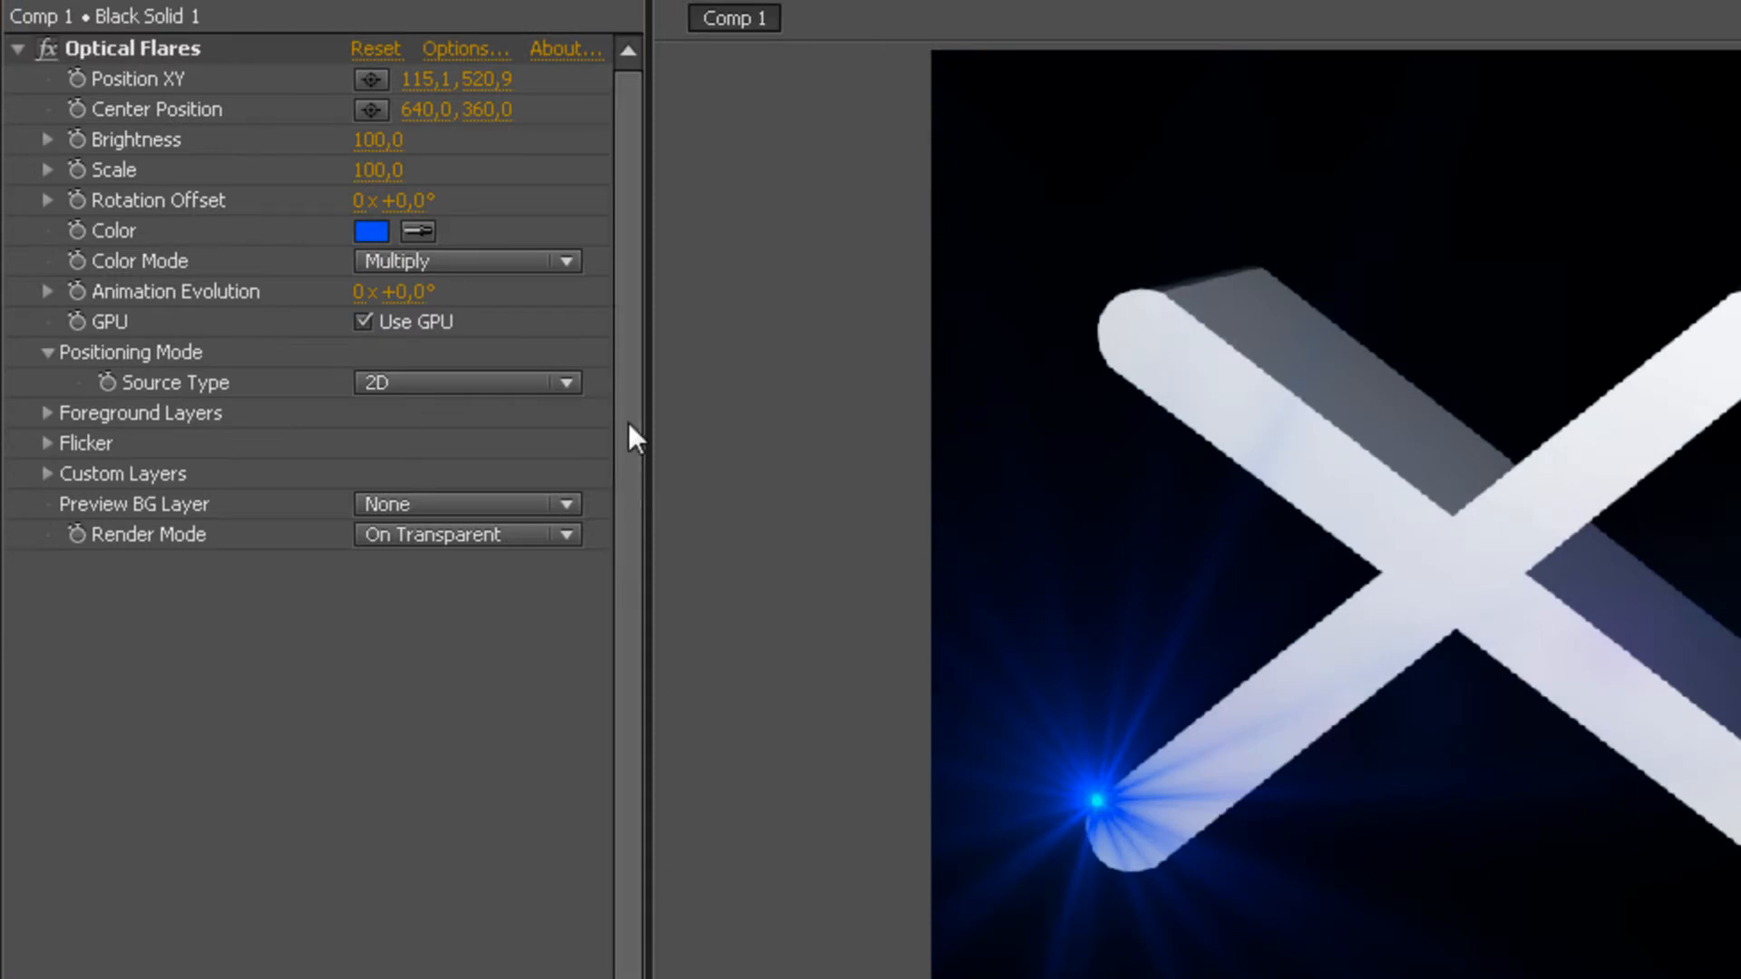
pyautogui.click(507, 261)
pyautogui.click(457, 292)
pyautogui.hotkey('ctrl', 'shift', 'a')
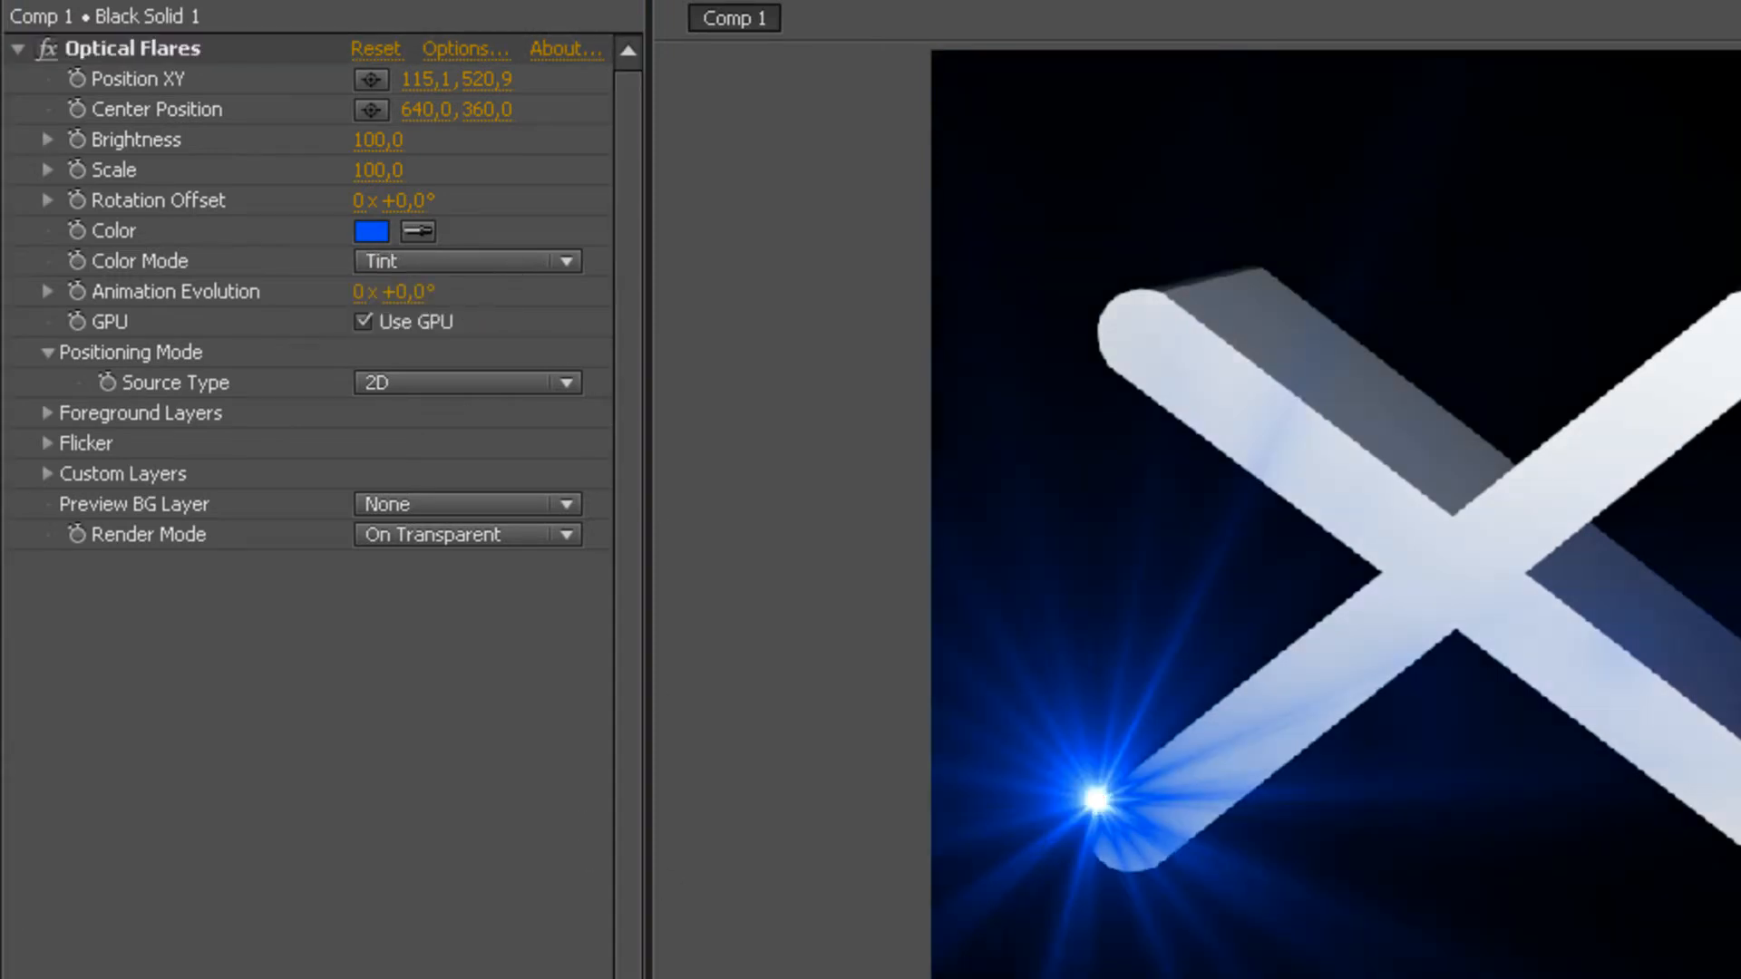
# Fine-tune the flare's position on the X's lower-left tip to about 117,7 by 520,5
pyautogui.click(370, 80)
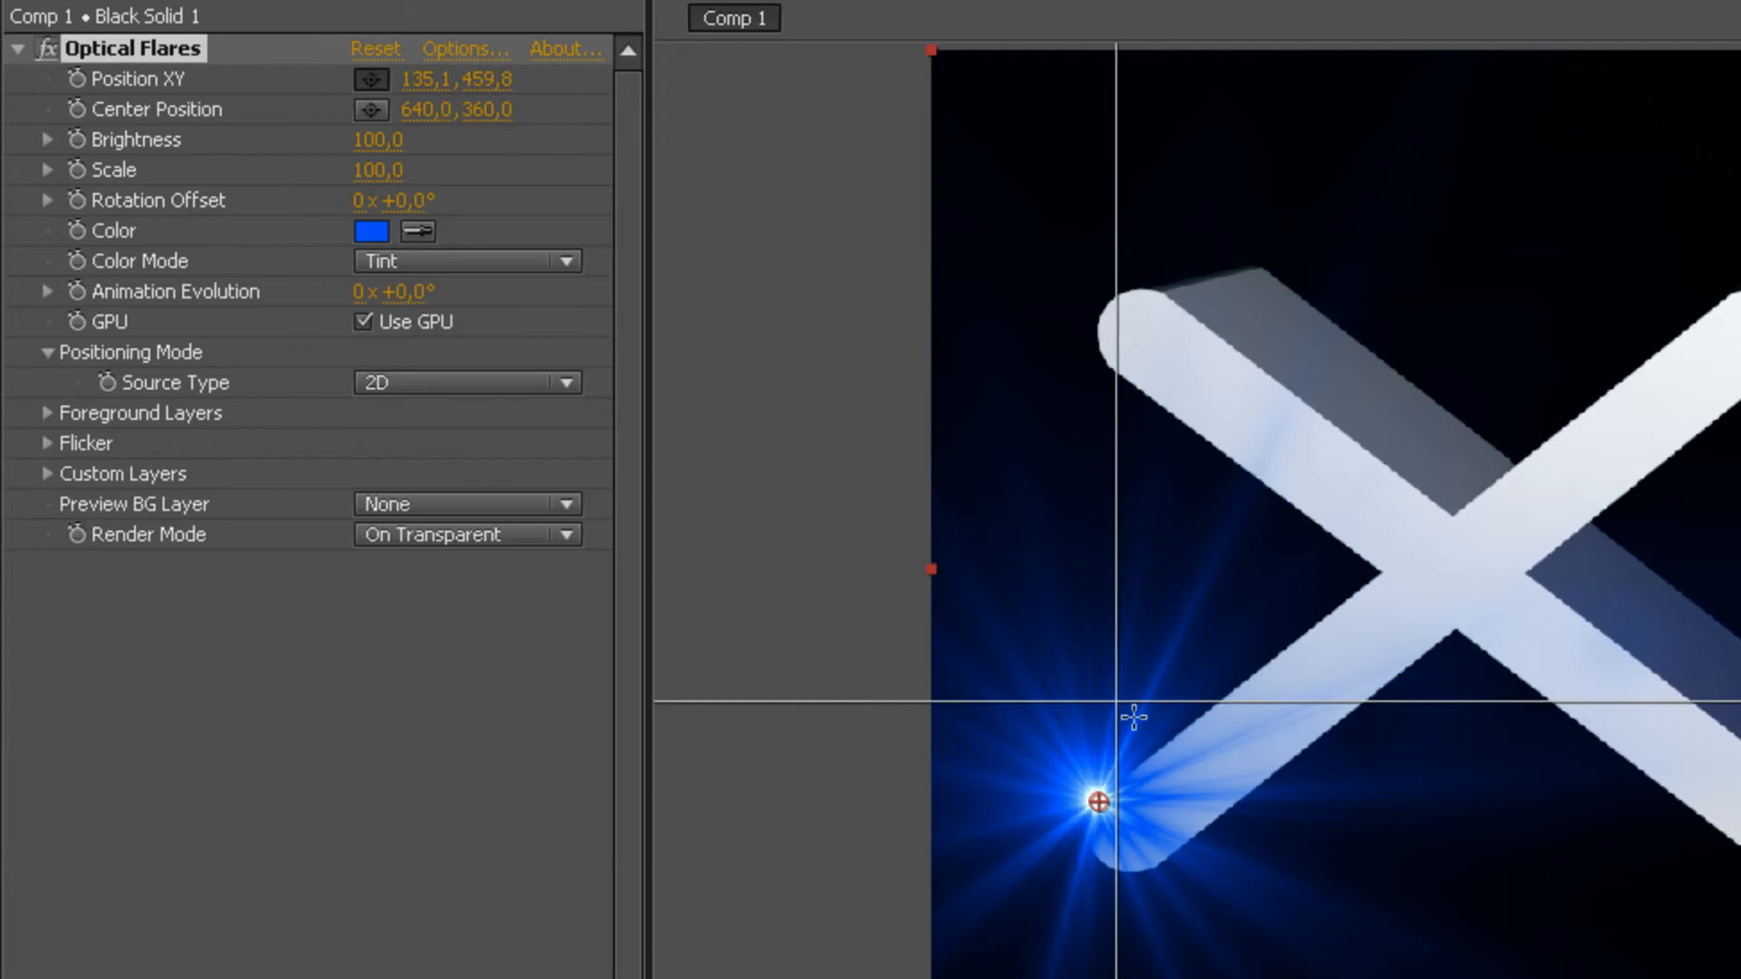
pyautogui.click(1105, 797)
pyautogui.moveTo(1107, 796); pyautogui.dragTo(1101, 801)
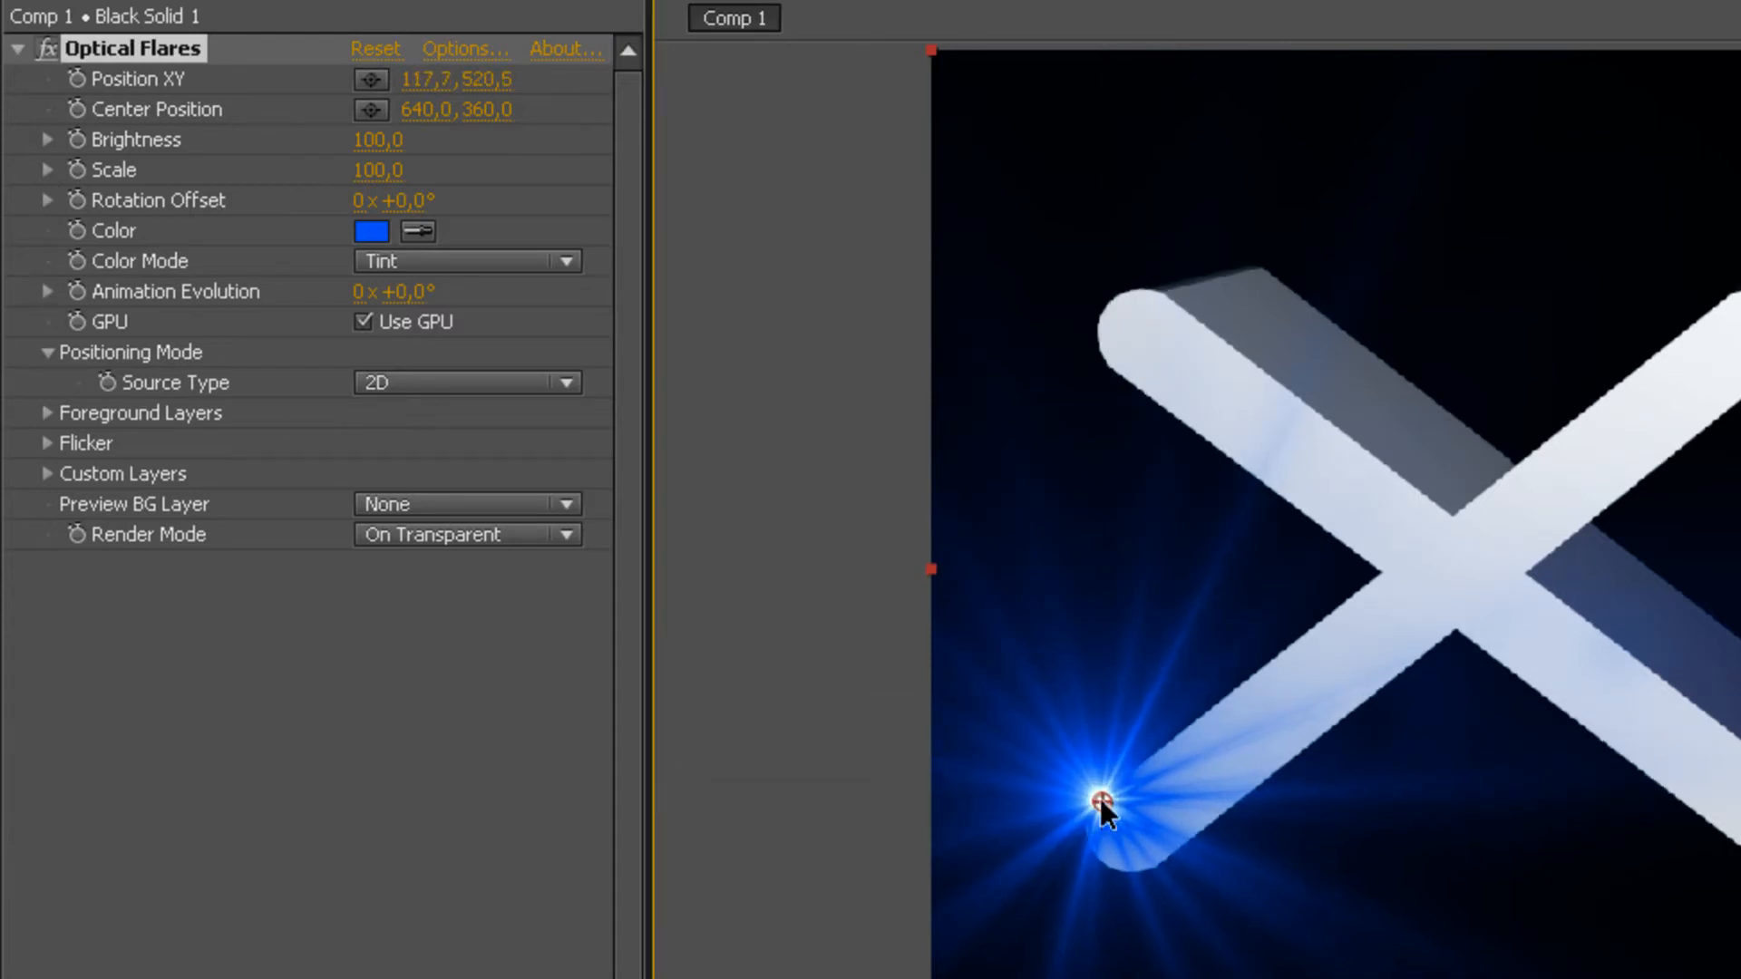
# Enable keyframing for the flare's Position XY, Center Position, Brightness and Scale at 0:00:05:13, and reveal the effect's properties under Black Solid 1
pyautogui.hotkey('ctrl', 'shift', 'a')
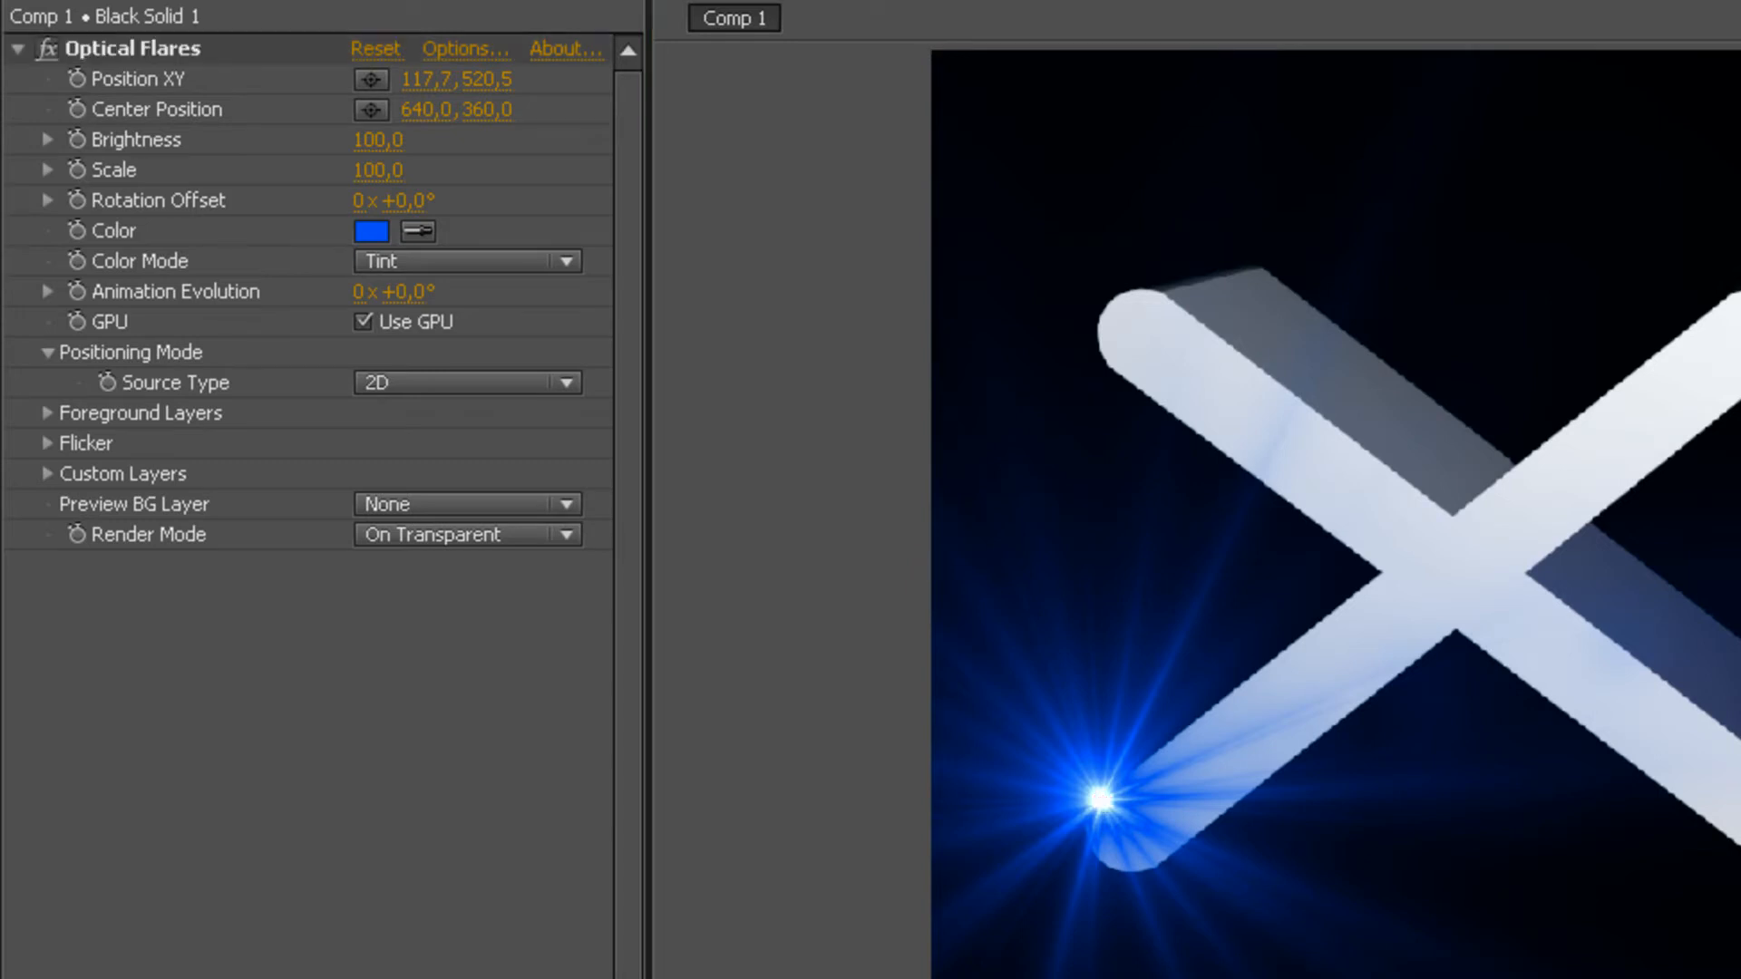
pyautogui.click(78, 76)
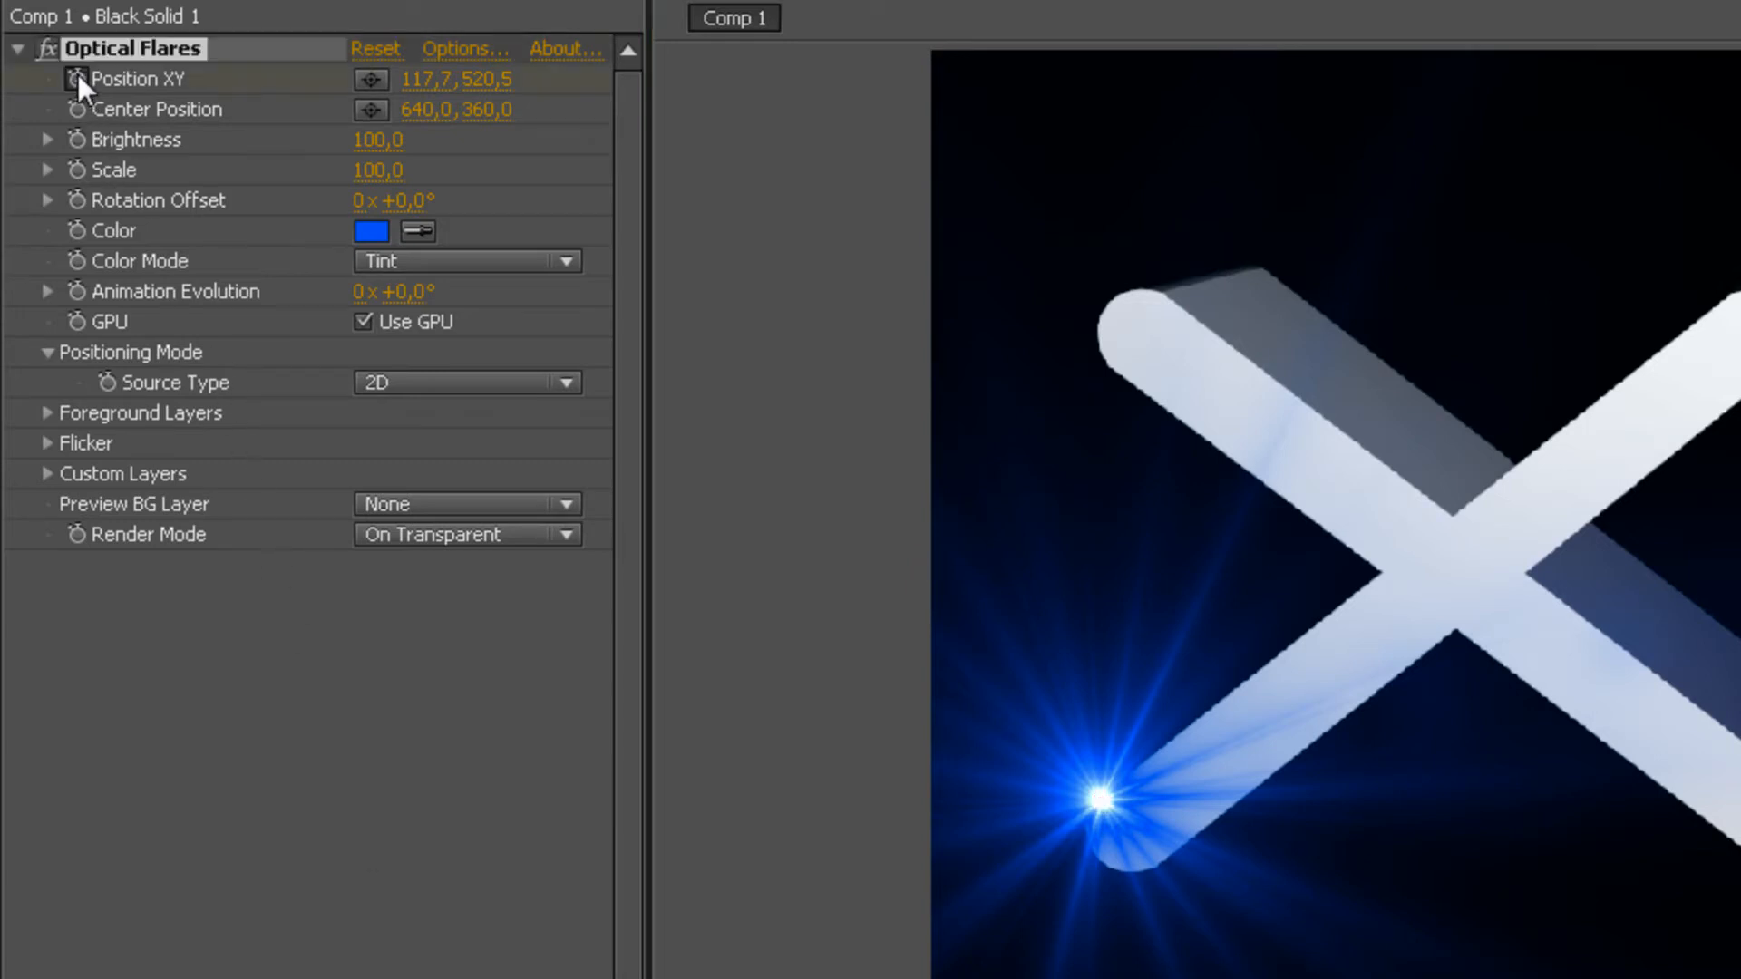
pyautogui.click(79, 167)
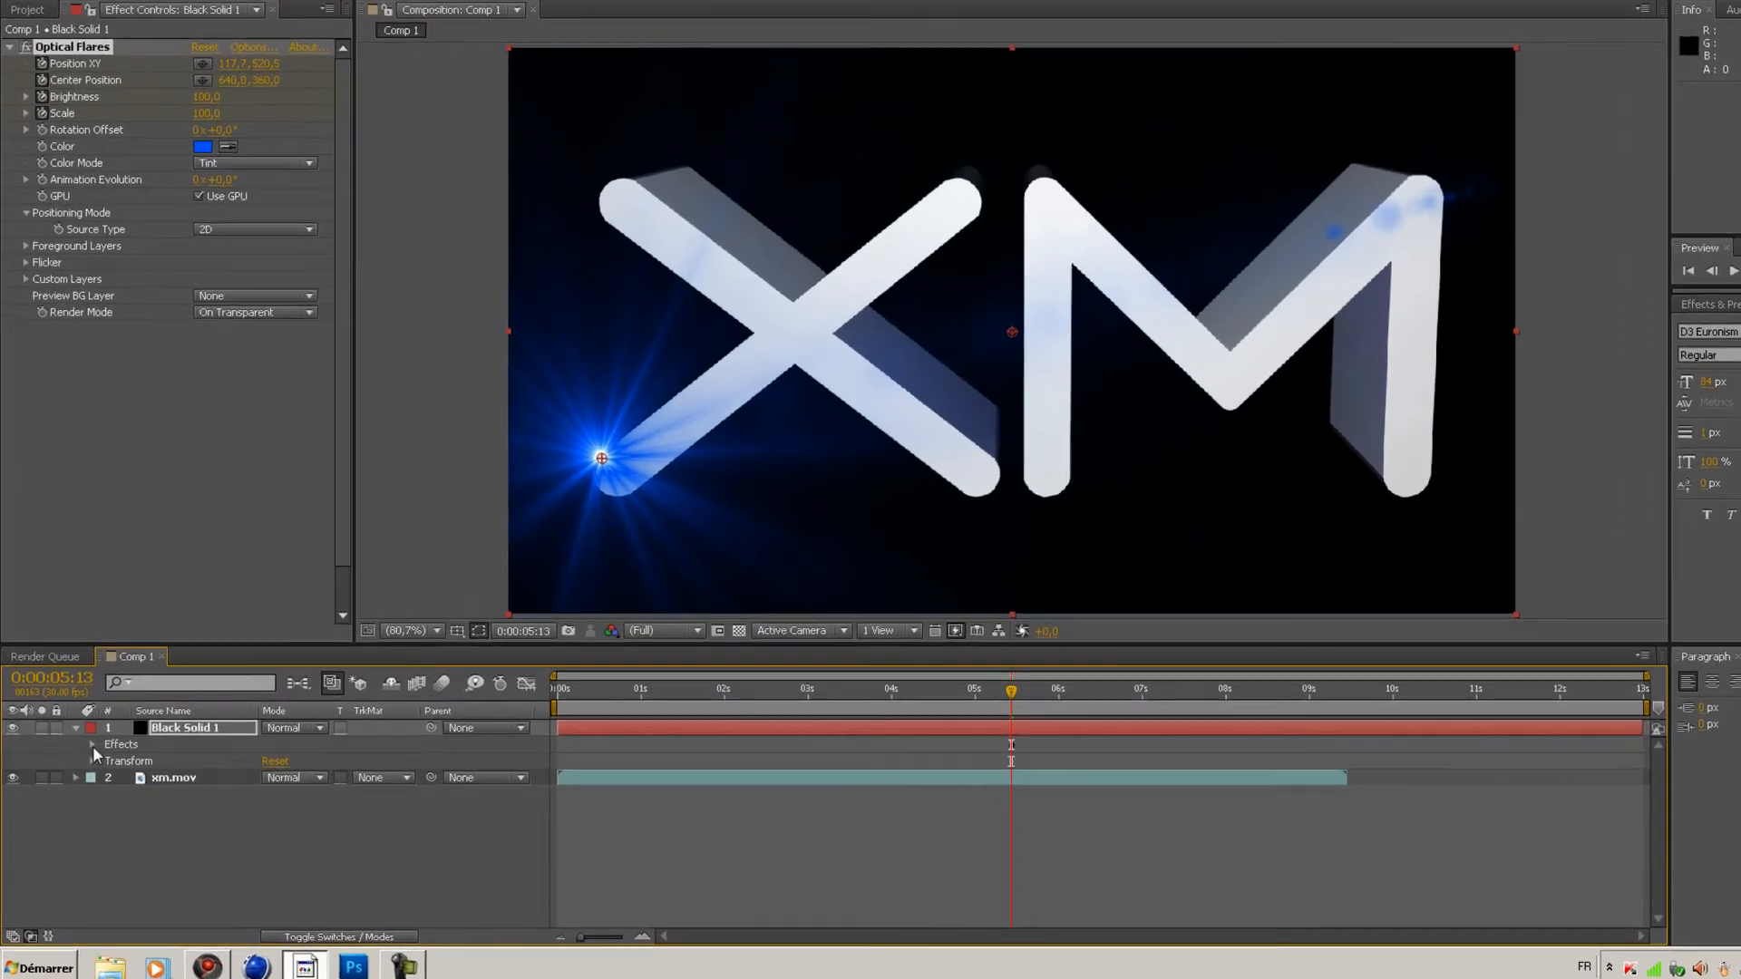
pyautogui.click(92, 744)
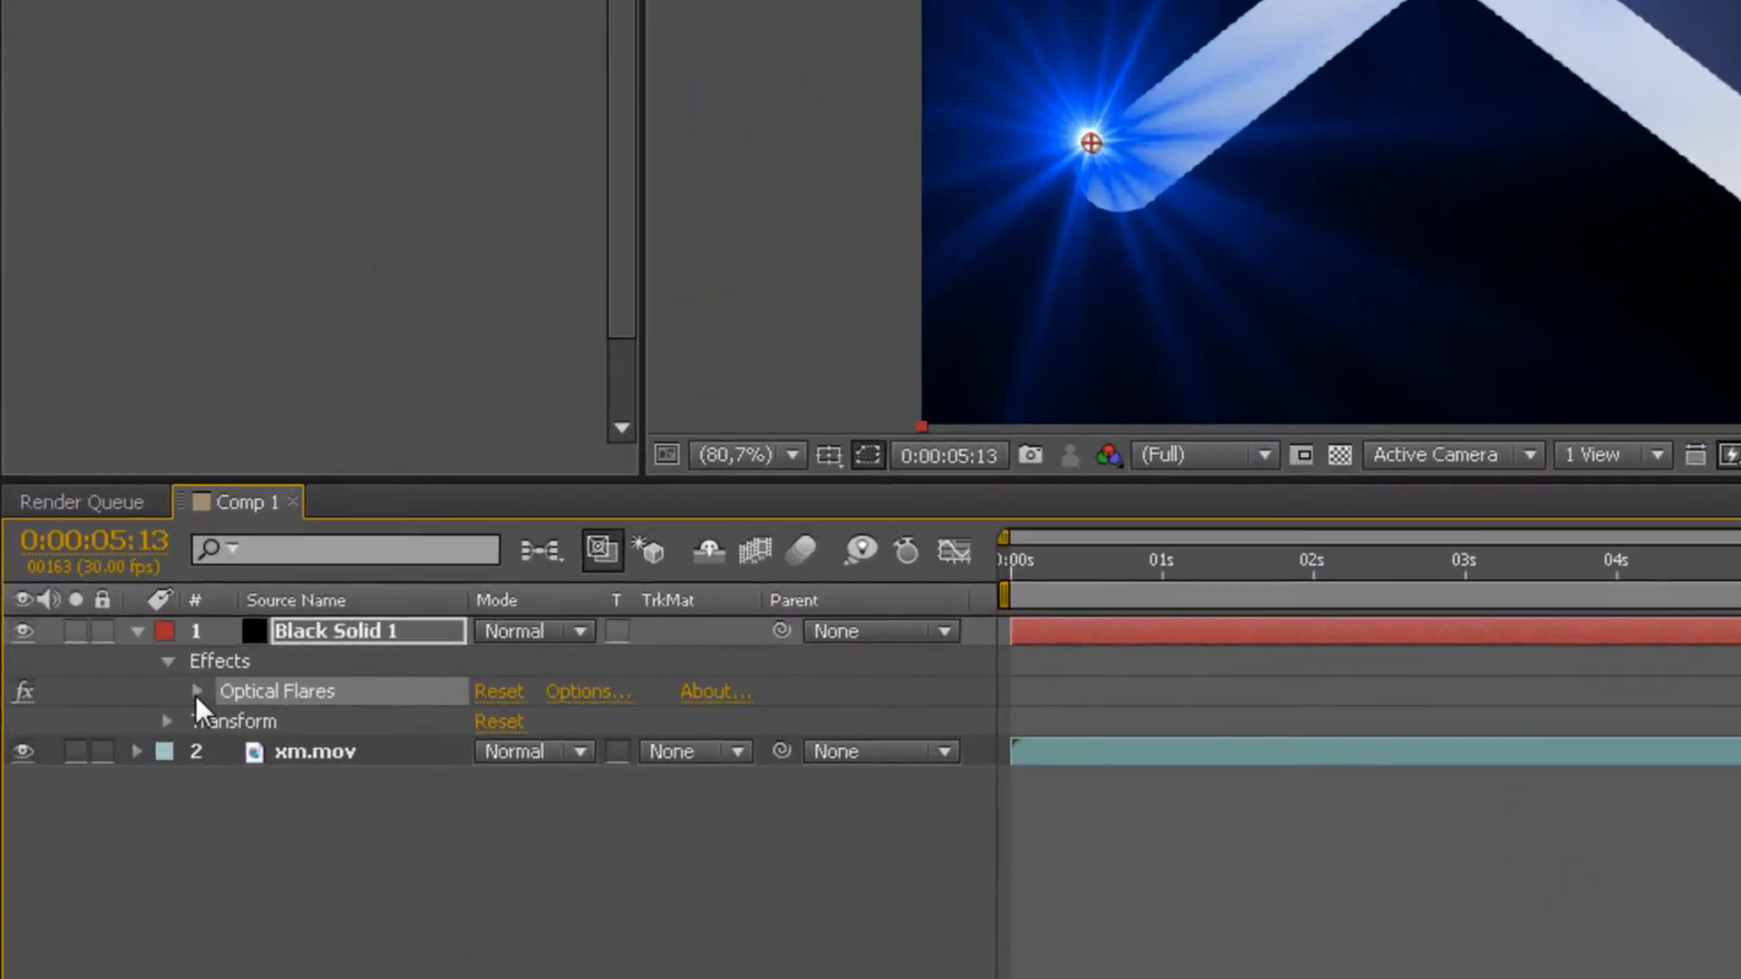
pyautogui.click(101, 760)
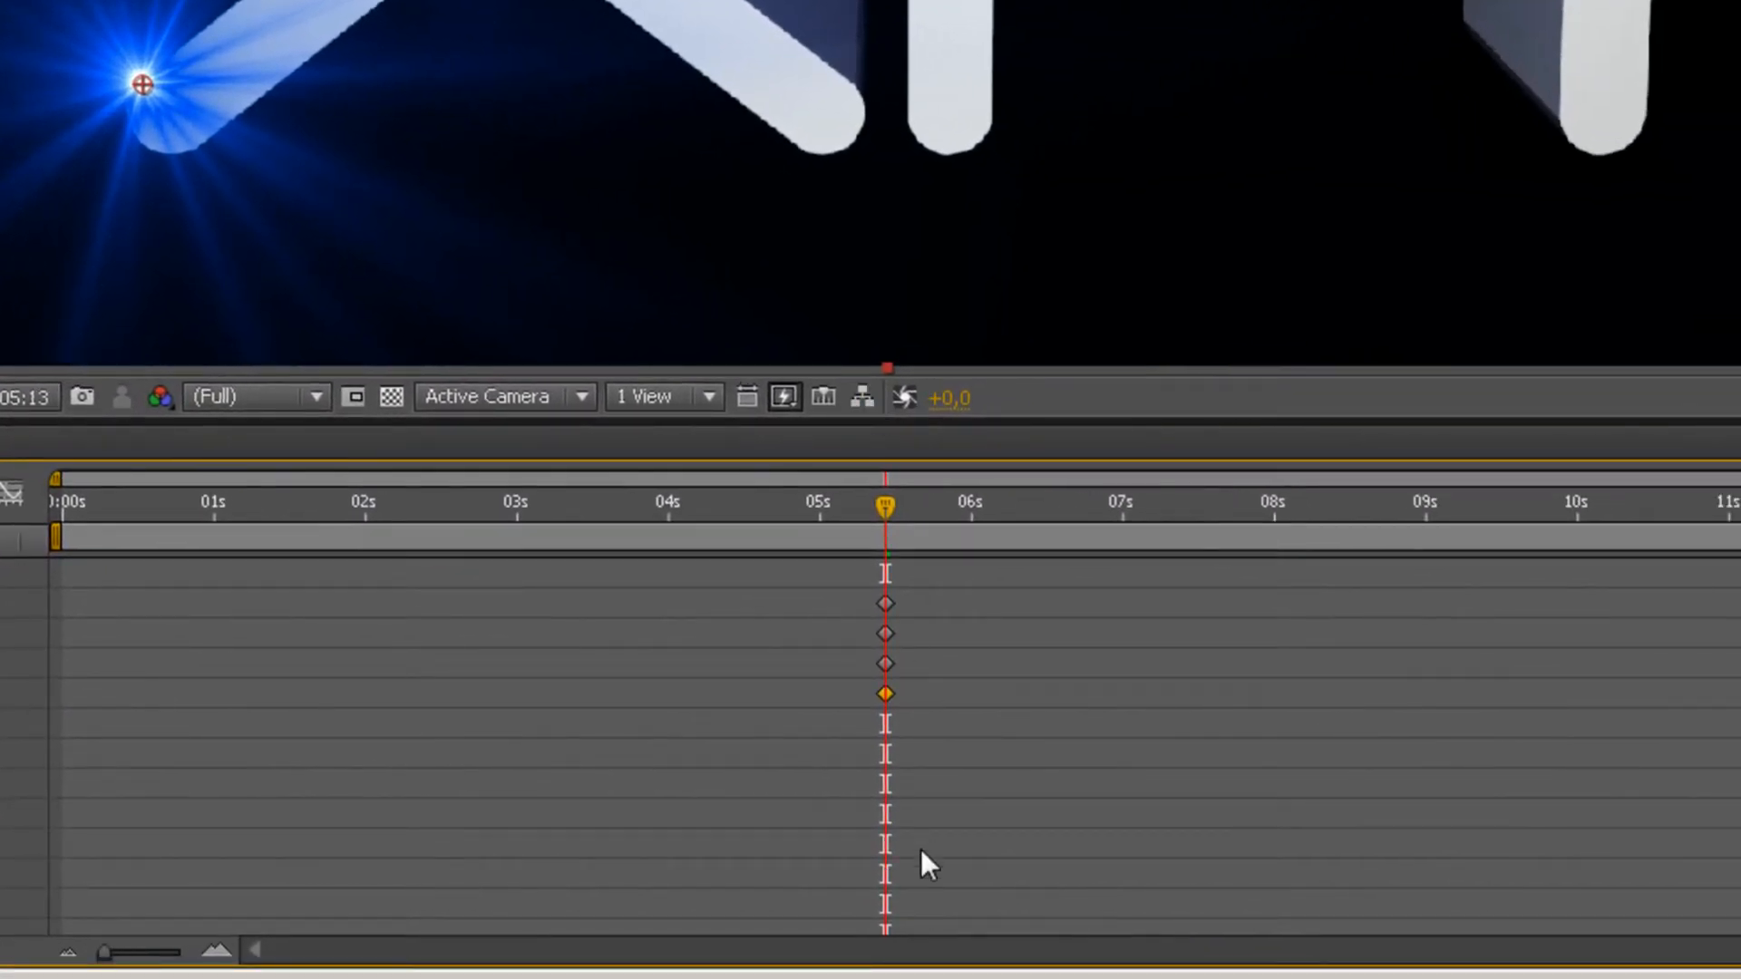
# Keyframe the flare's Brightness and Scale to 0 at 0:00:05:10, and scrub through the fade-in
pyautogui.moveTo(885, 508); pyautogui.dragTo(868, 508)
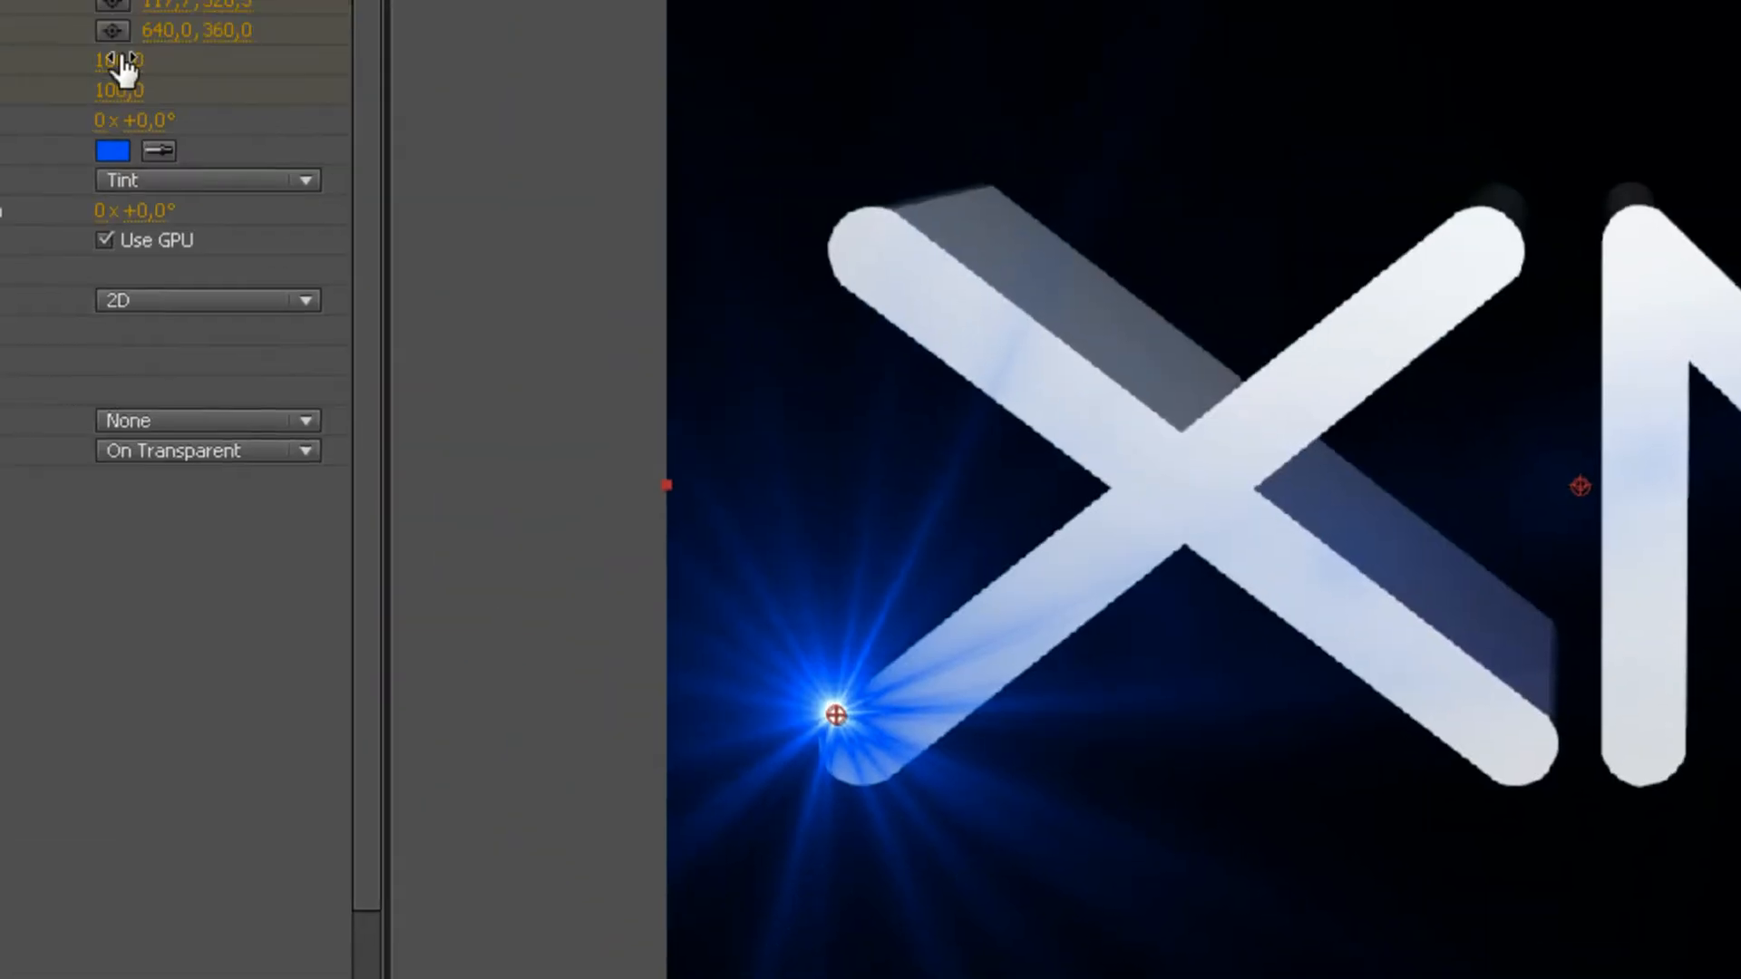
pyautogui.moveTo(369, 294); pyautogui.dragTo(228, 311)
pyautogui.moveTo(379, 320); pyautogui.dragTo(259, 324)
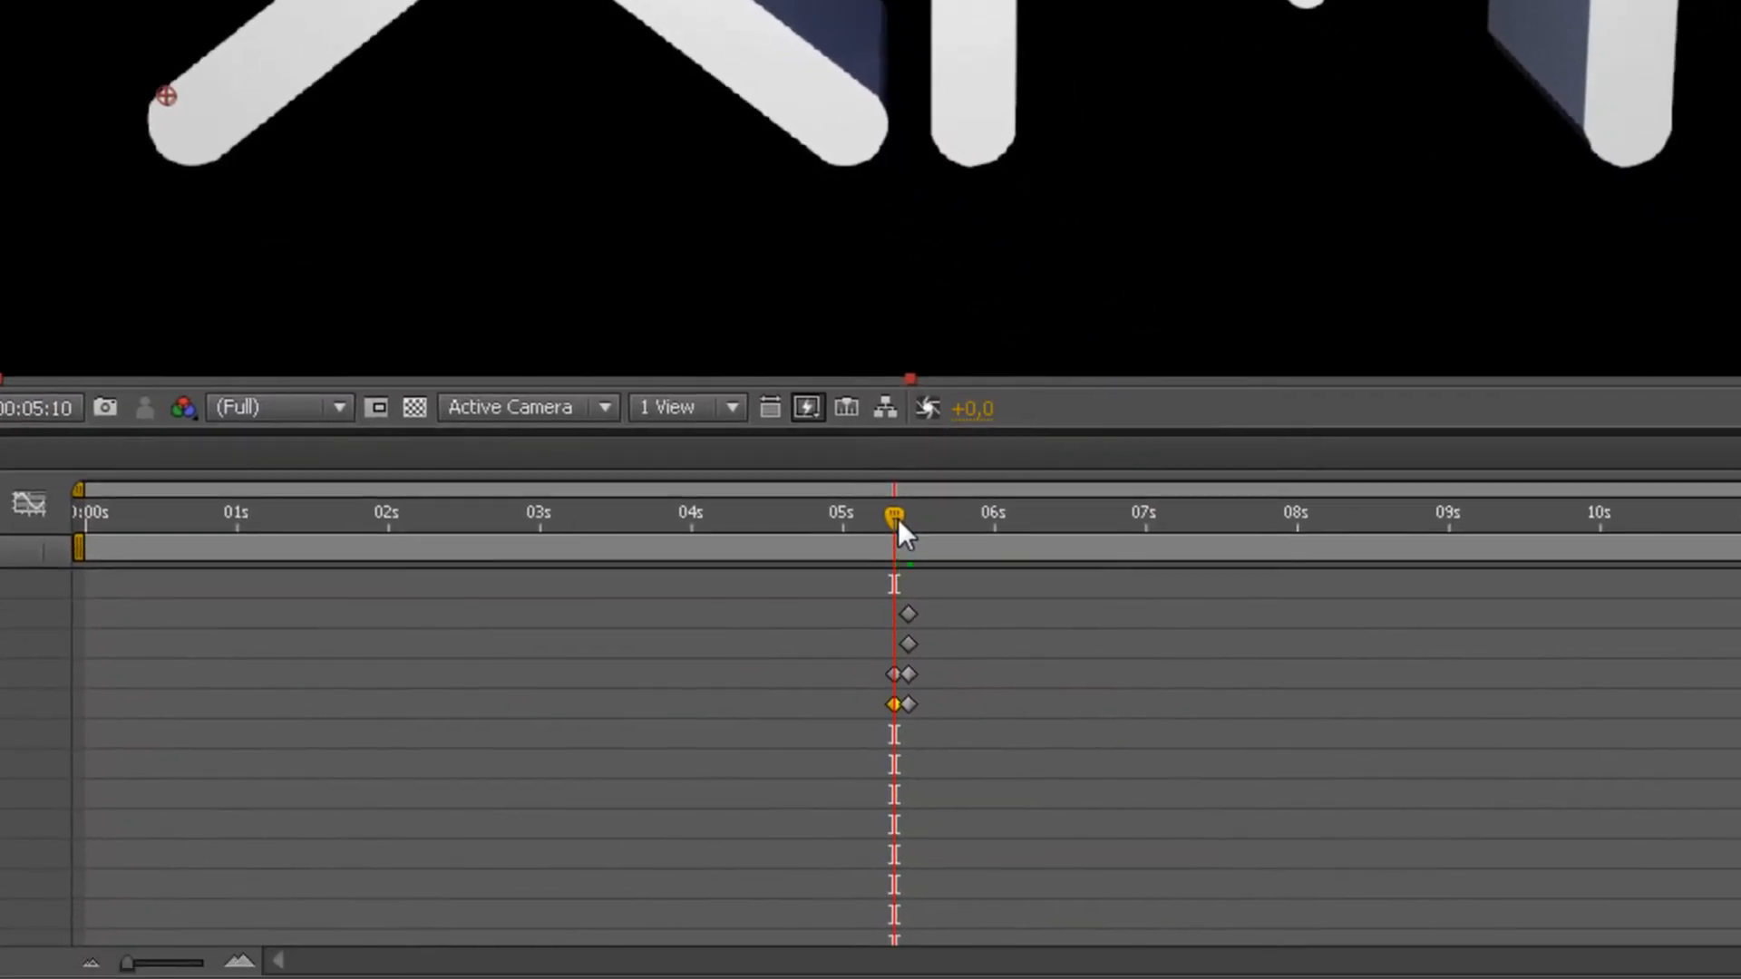
pyautogui.moveTo(898, 519); pyautogui.dragTo(904, 556)
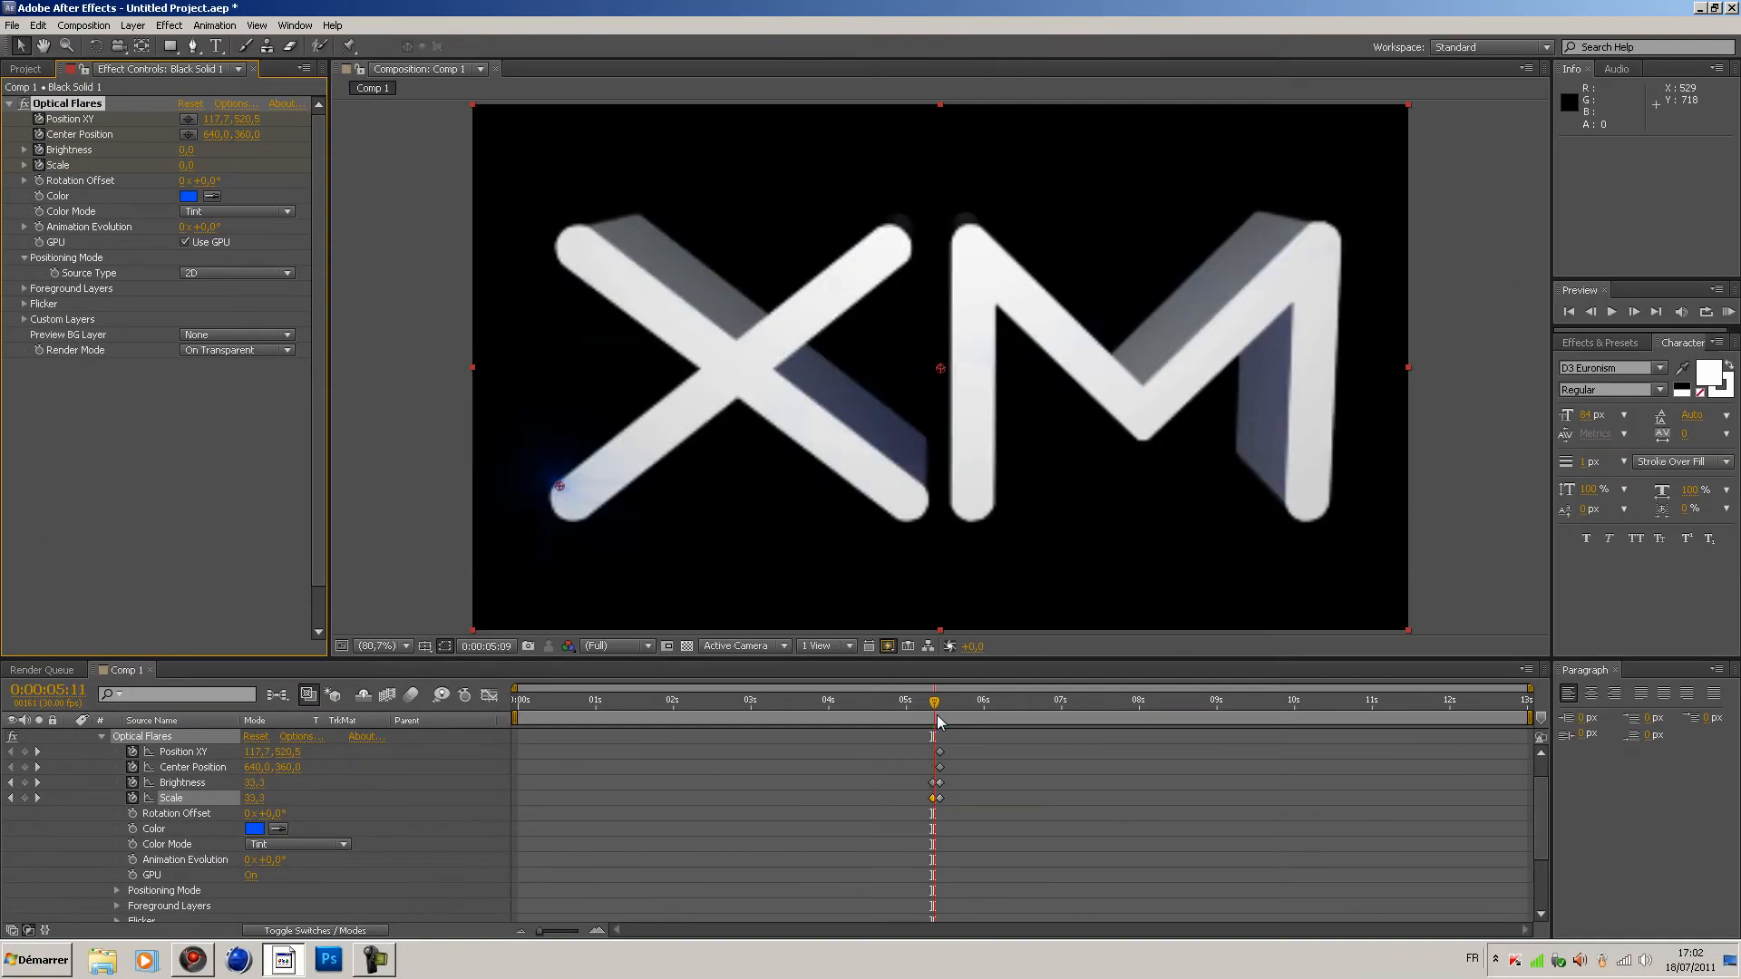
# Move the flare to the X's upper-right tip at 0:00:08:02, about 560,1 by 203,2, and scrub back through its motion
pyautogui.moveTo(937, 716); pyautogui.dragTo(1148, 735)
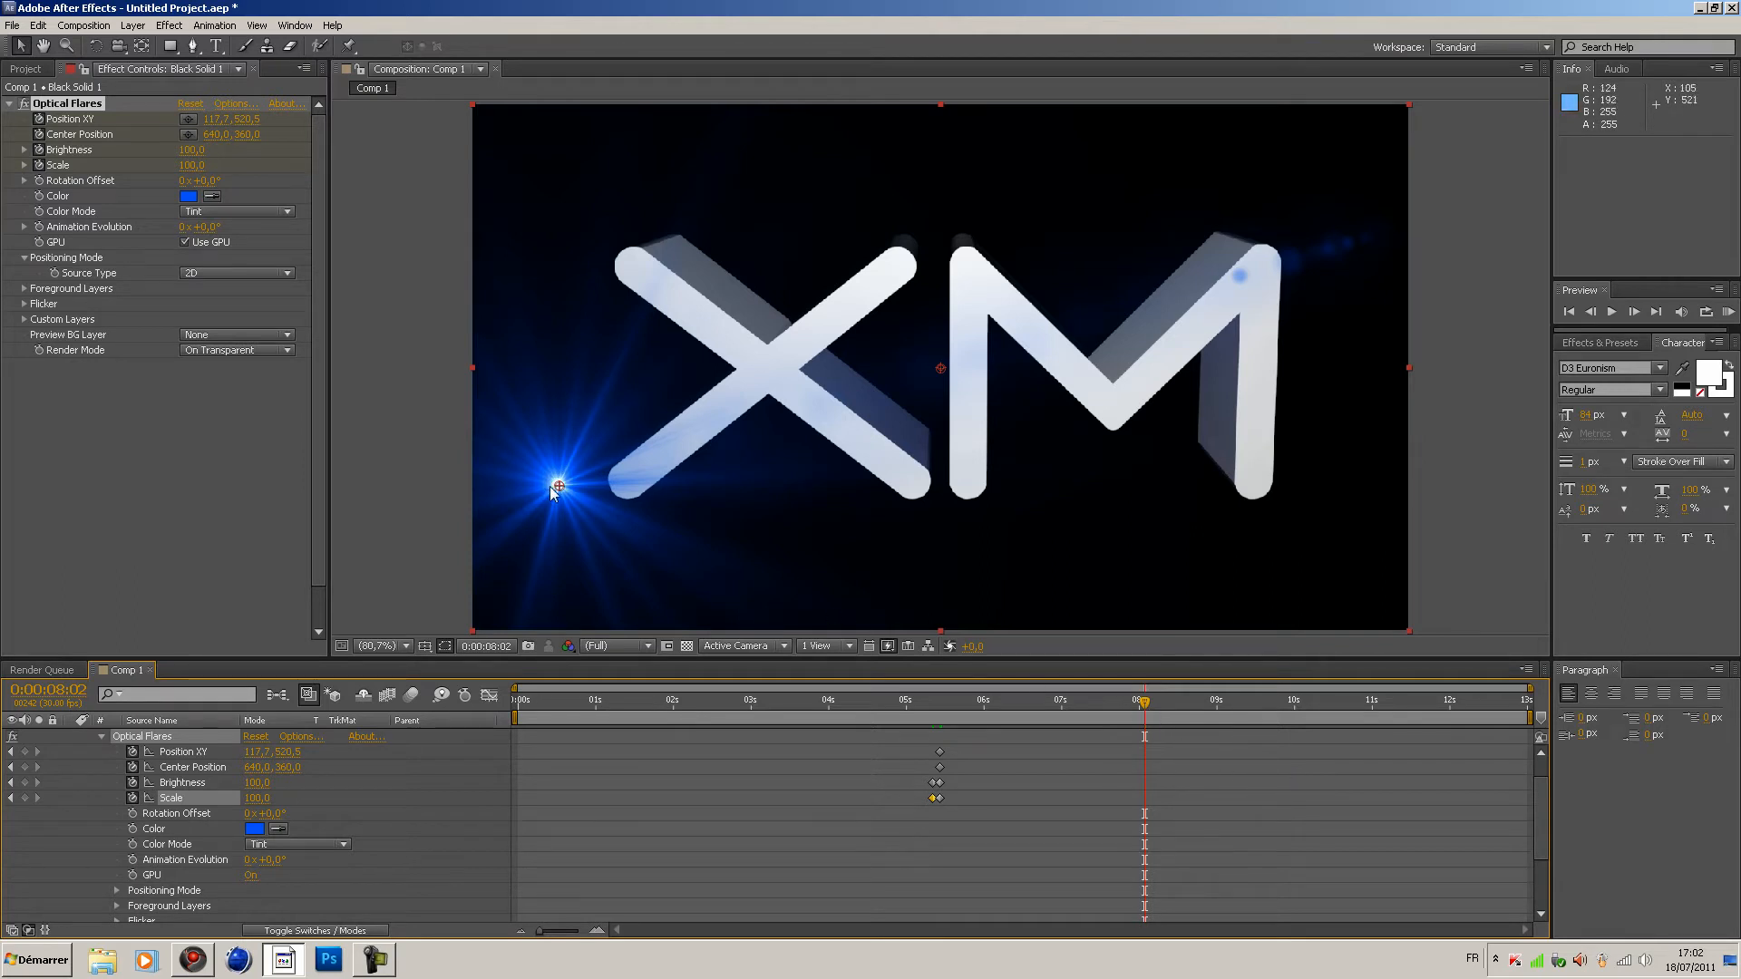
pyautogui.moveTo(559, 487); pyautogui.dragTo(882, 255)
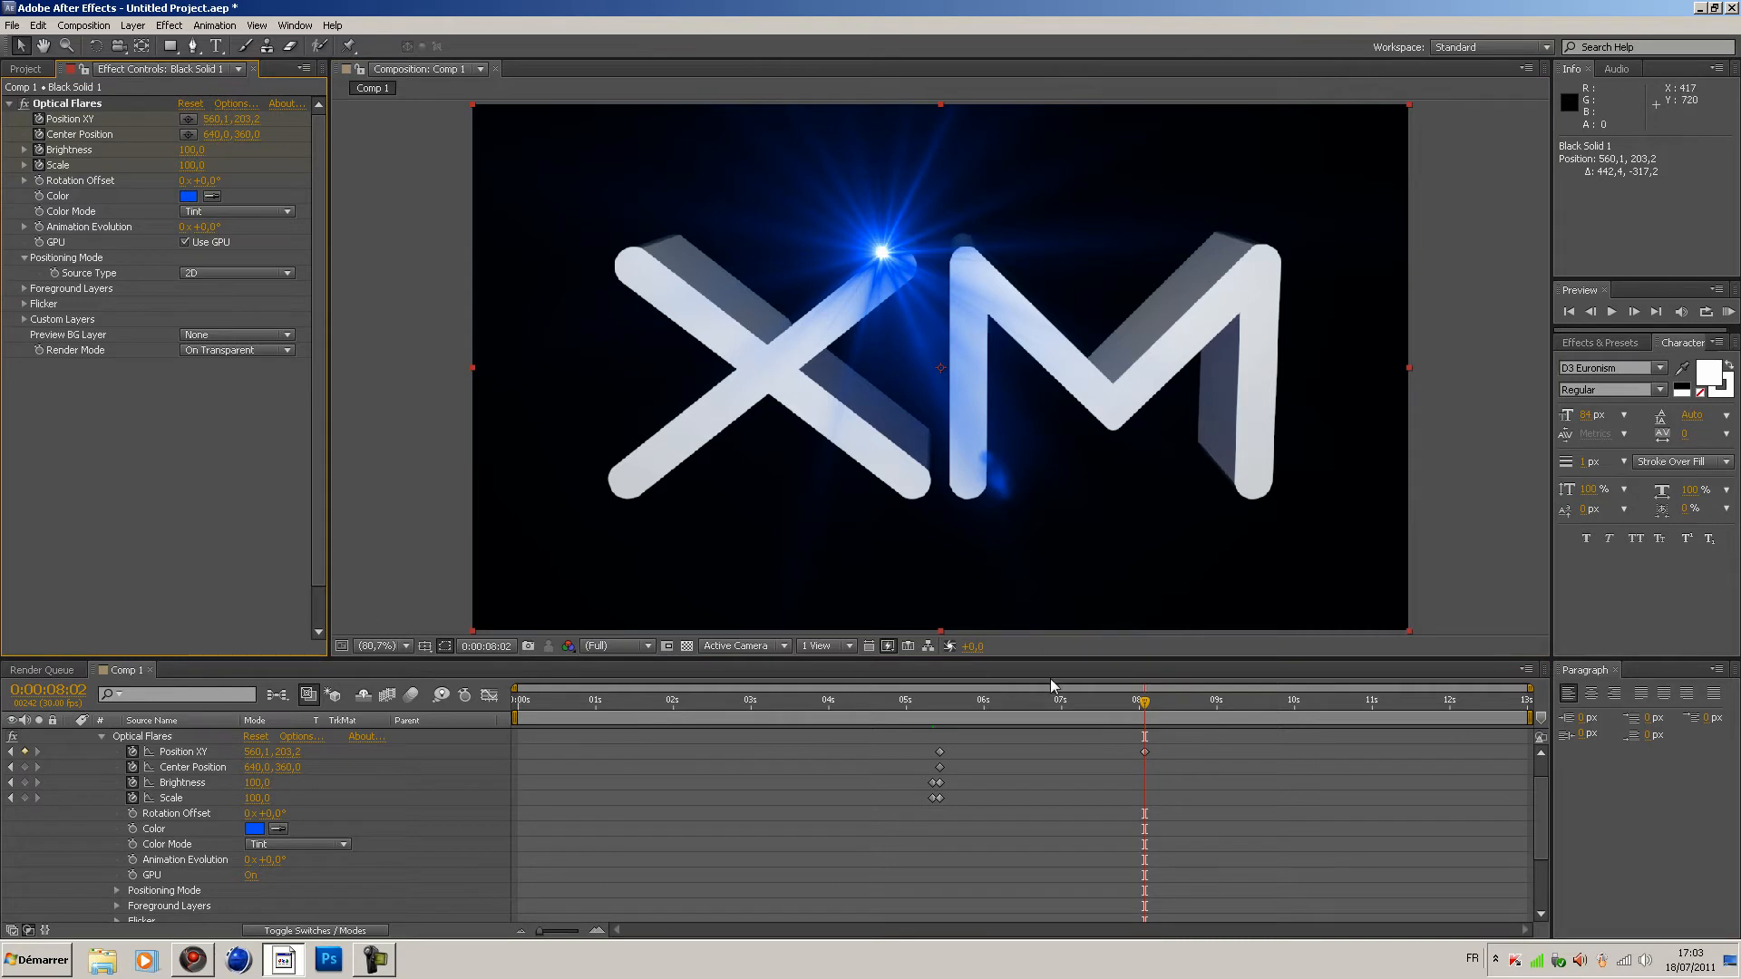
pyautogui.moveTo(1144, 705); pyautogui.dragTo(927, 712)
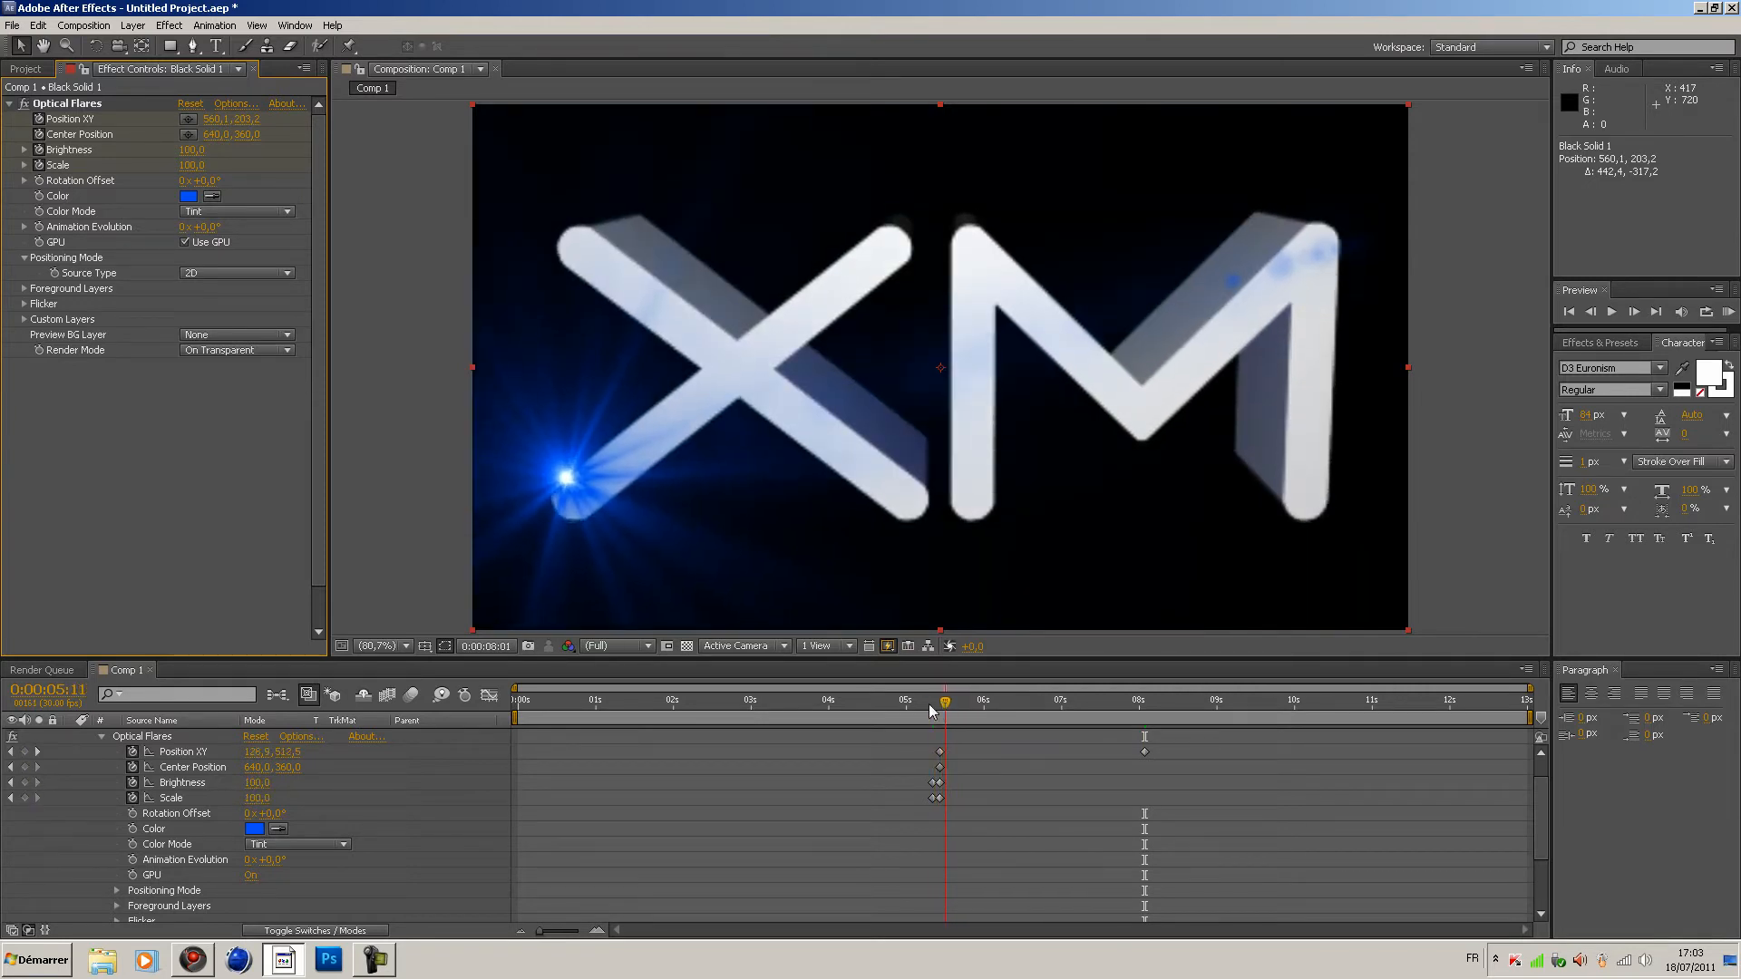
# Render a preview and play the flare animation from the start of the composition
pyautogui.click(1727, 313)
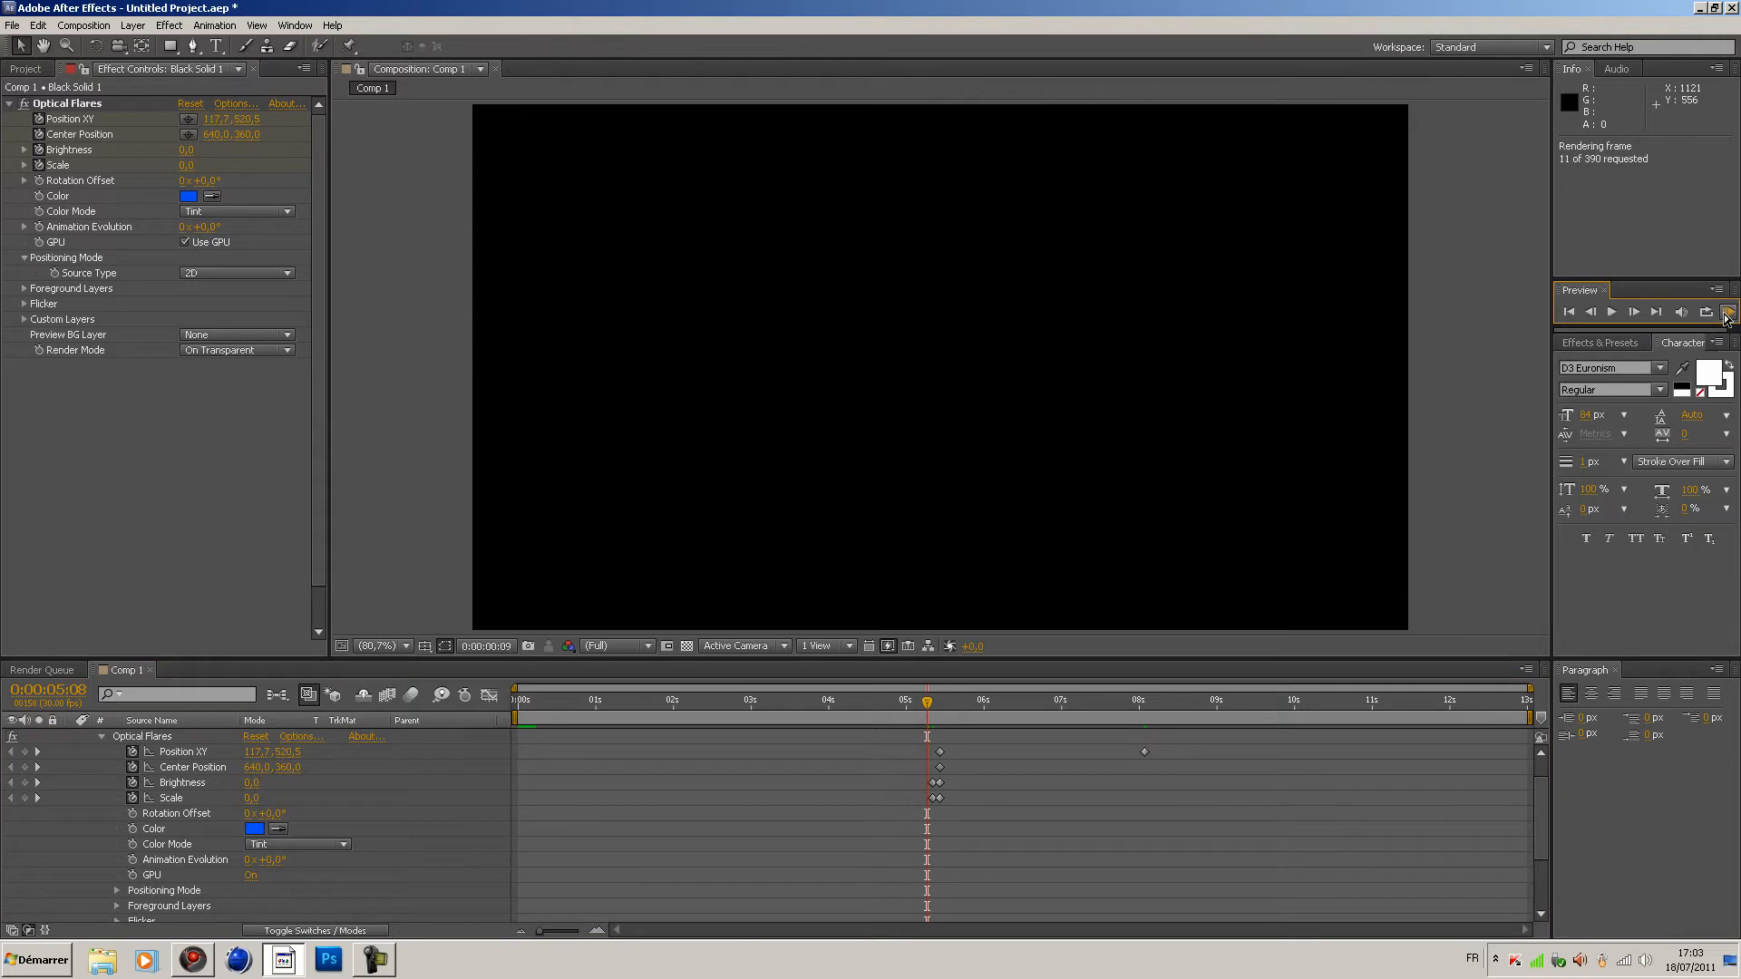
pyautogui.click(926, 704)
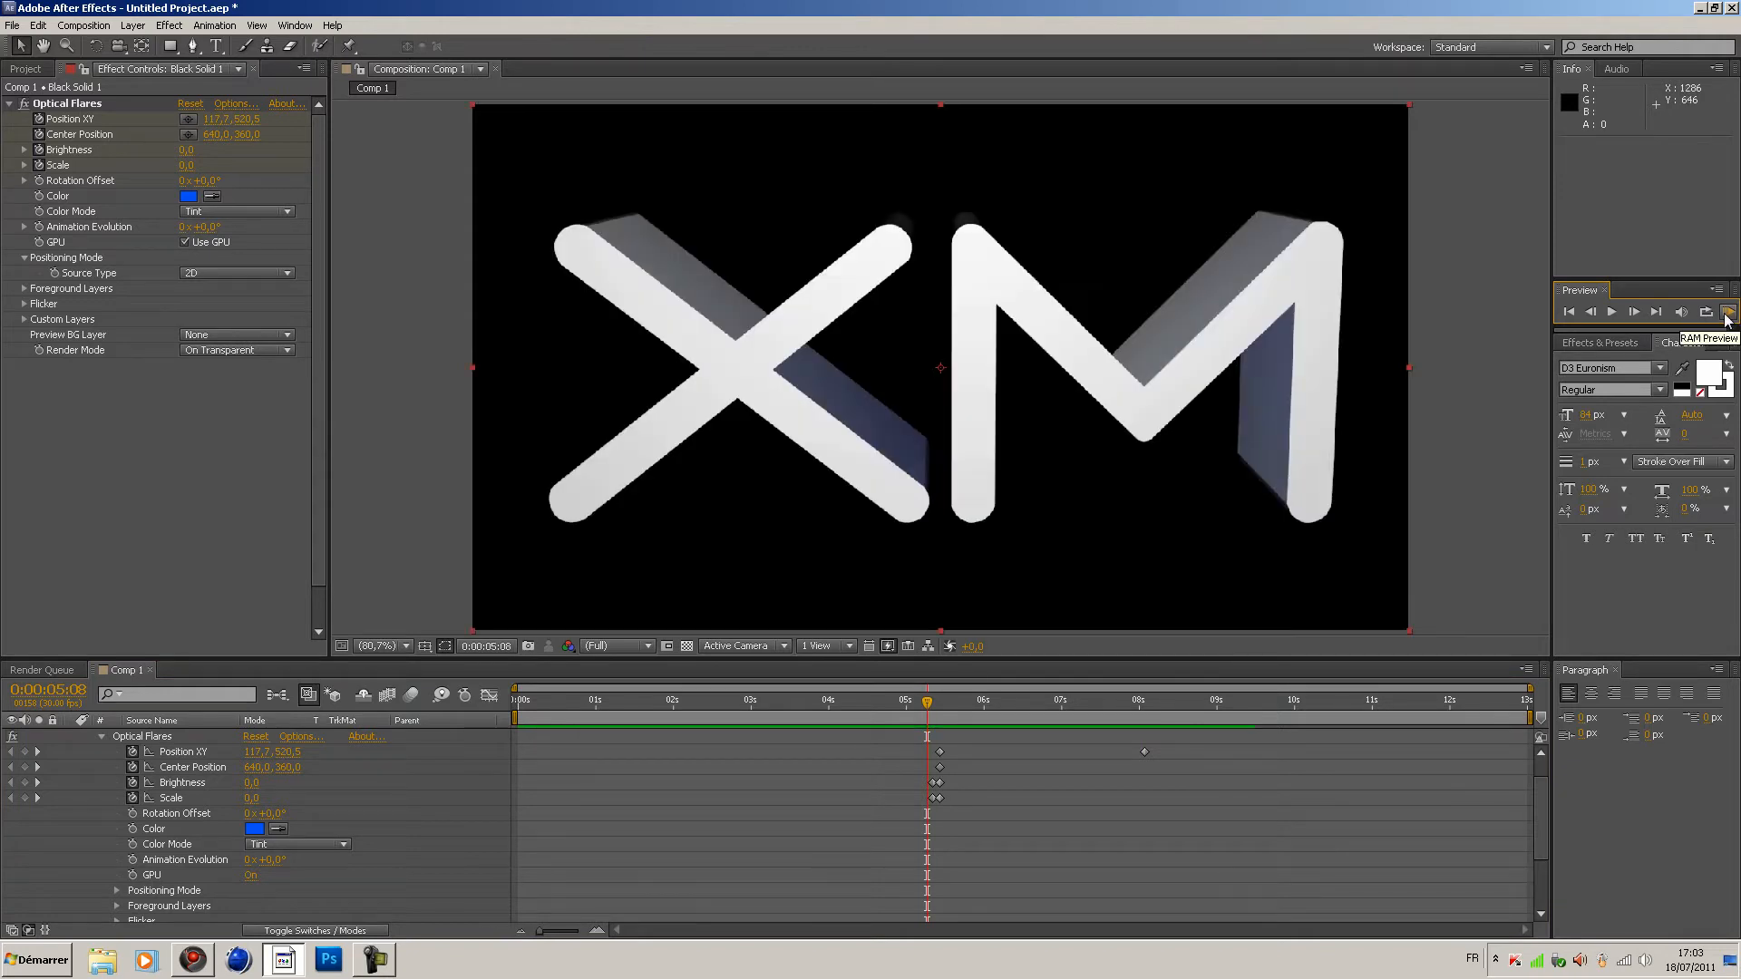
pyautogui.moveTo(926, 704); pyautogui.dragTo(518, 703)
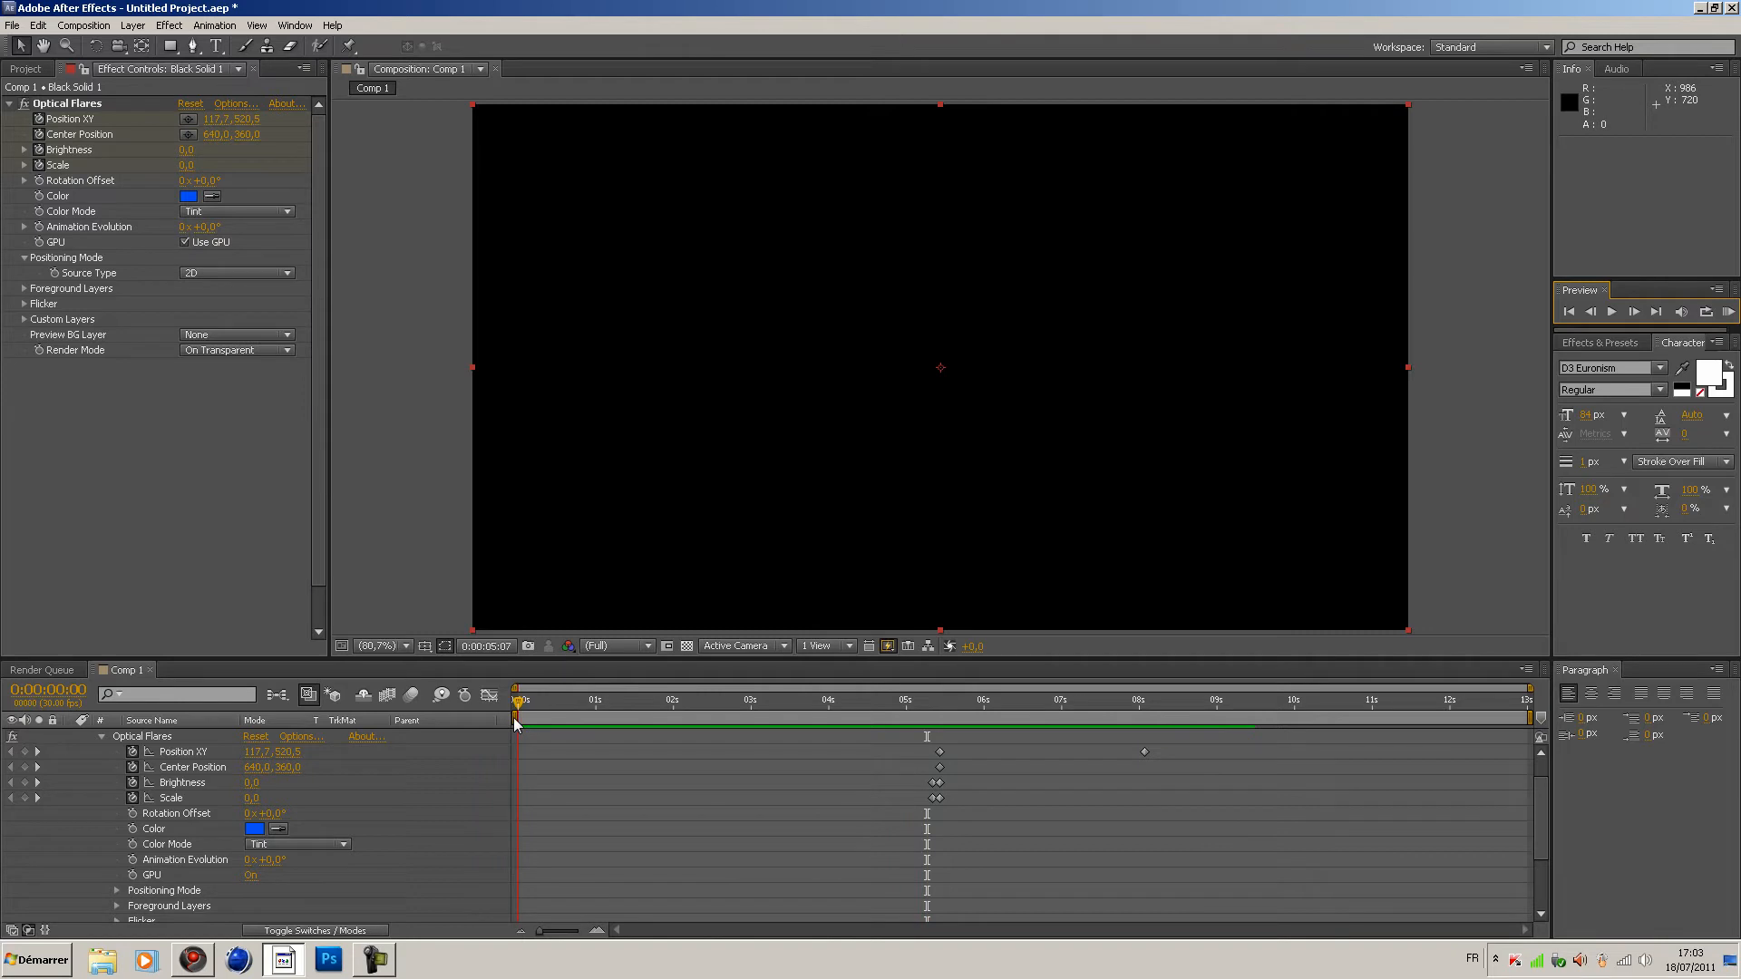
pyautogui.click(1612, 313)
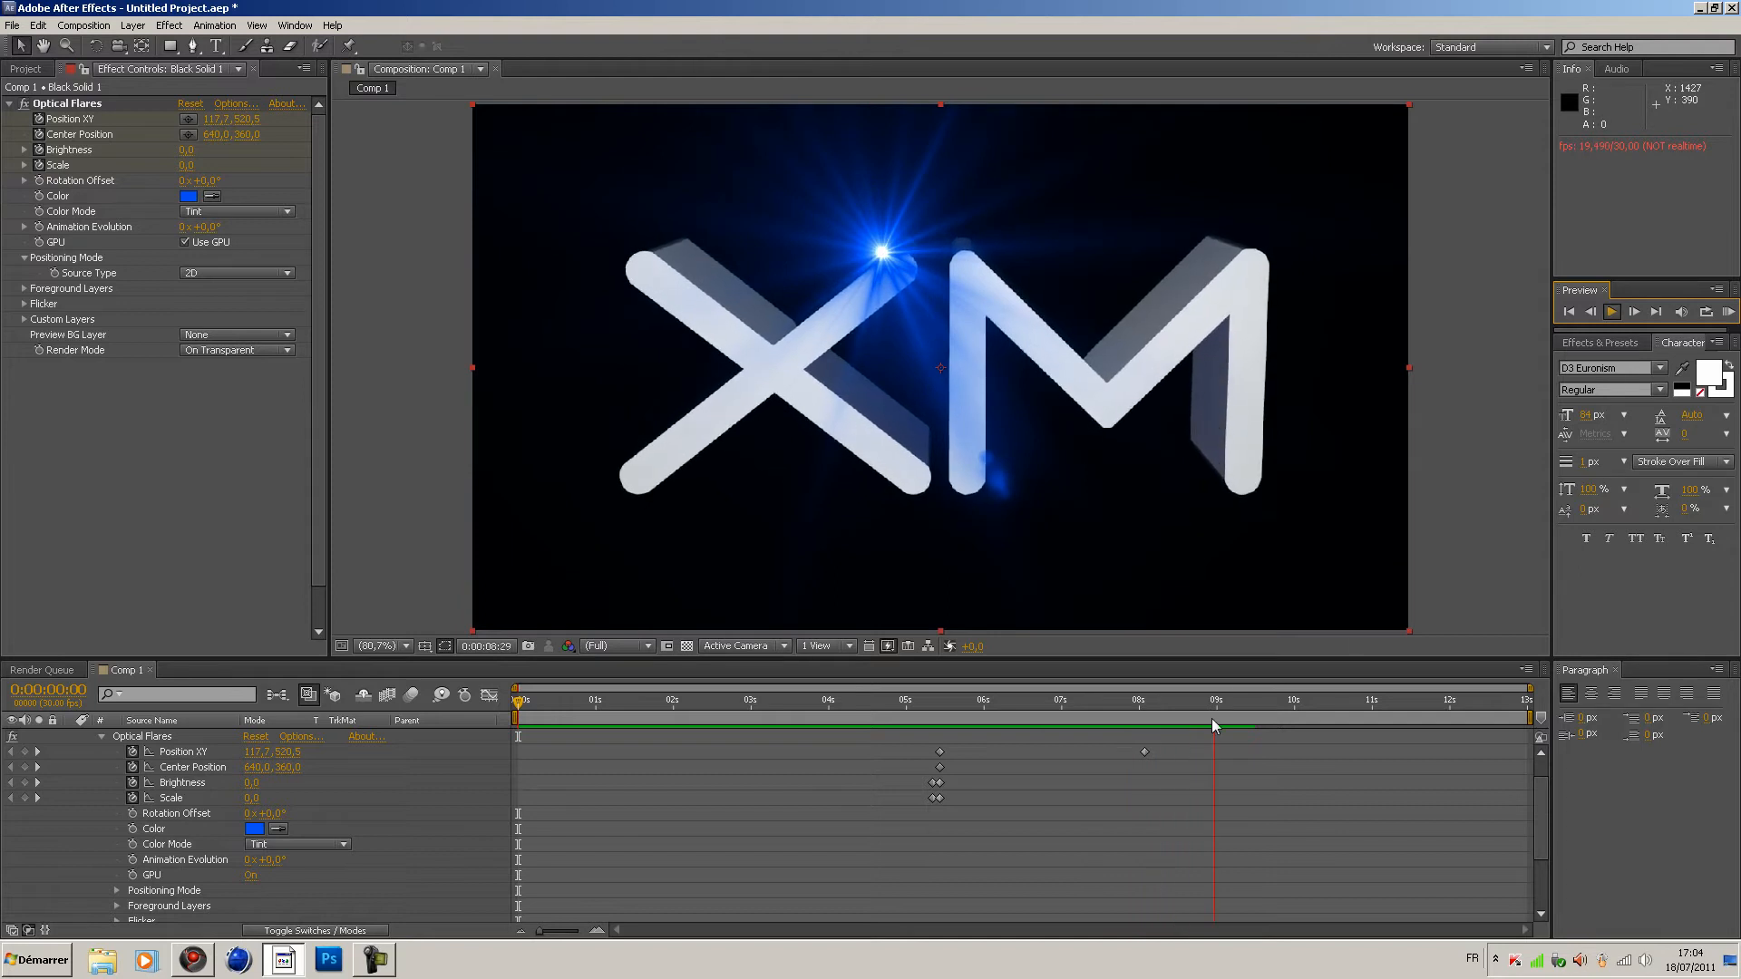
# Add Brightness and Scale keyframes that keep the flare at 100, and place them at 0:00:08:02 alongside the end position keyframe
pyautogui.moveTo(1178, 701); pyautogui.dragTo(1154, 711)
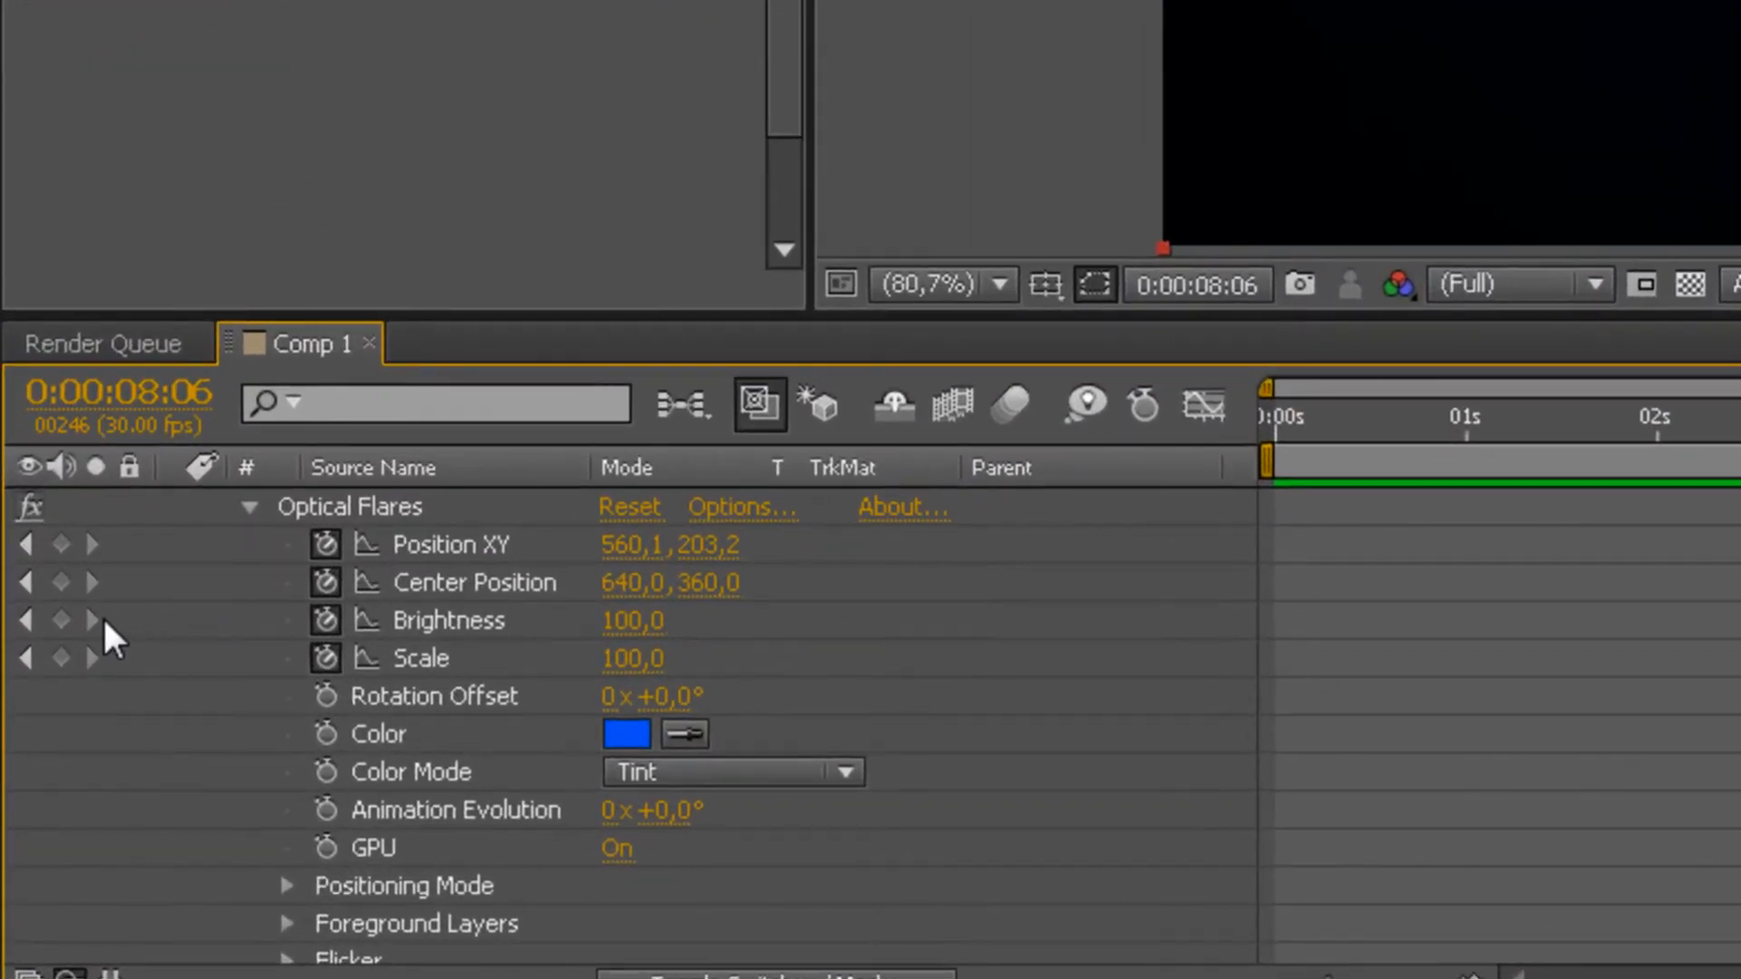
pyautogui.click(60, 620)
pyautogui.click(60, 658)
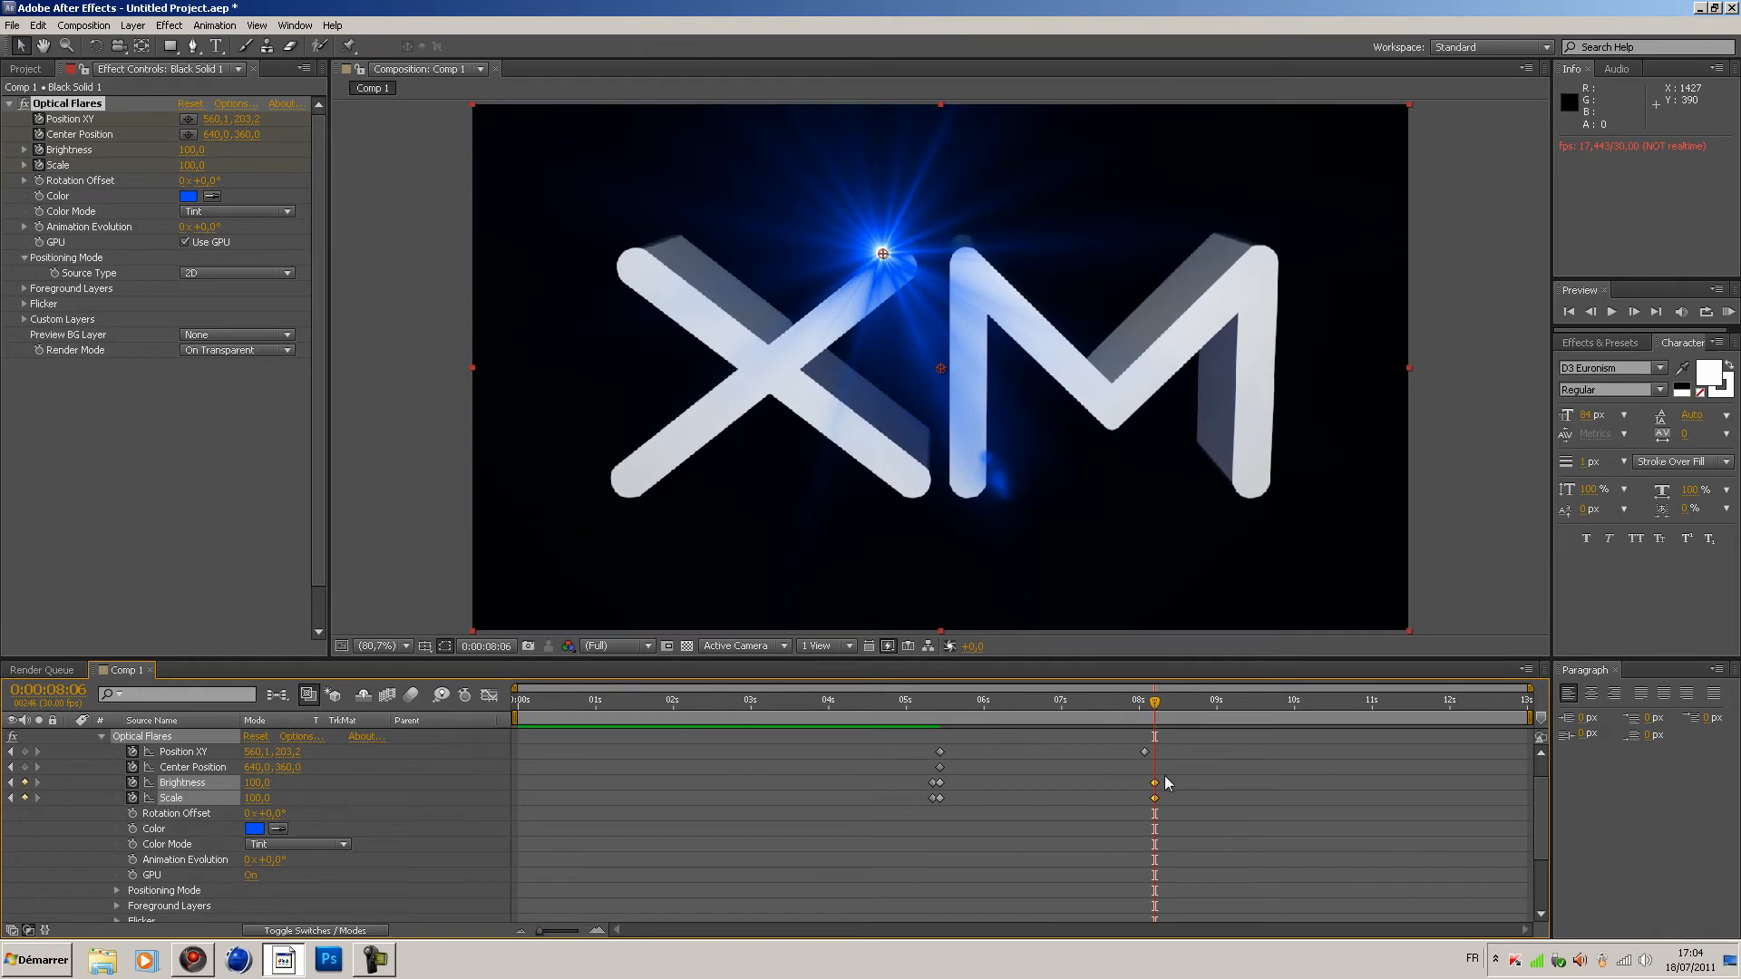
pyautogui.moveTo(1157, 789); pyautogui.dragTo(1148, 795)
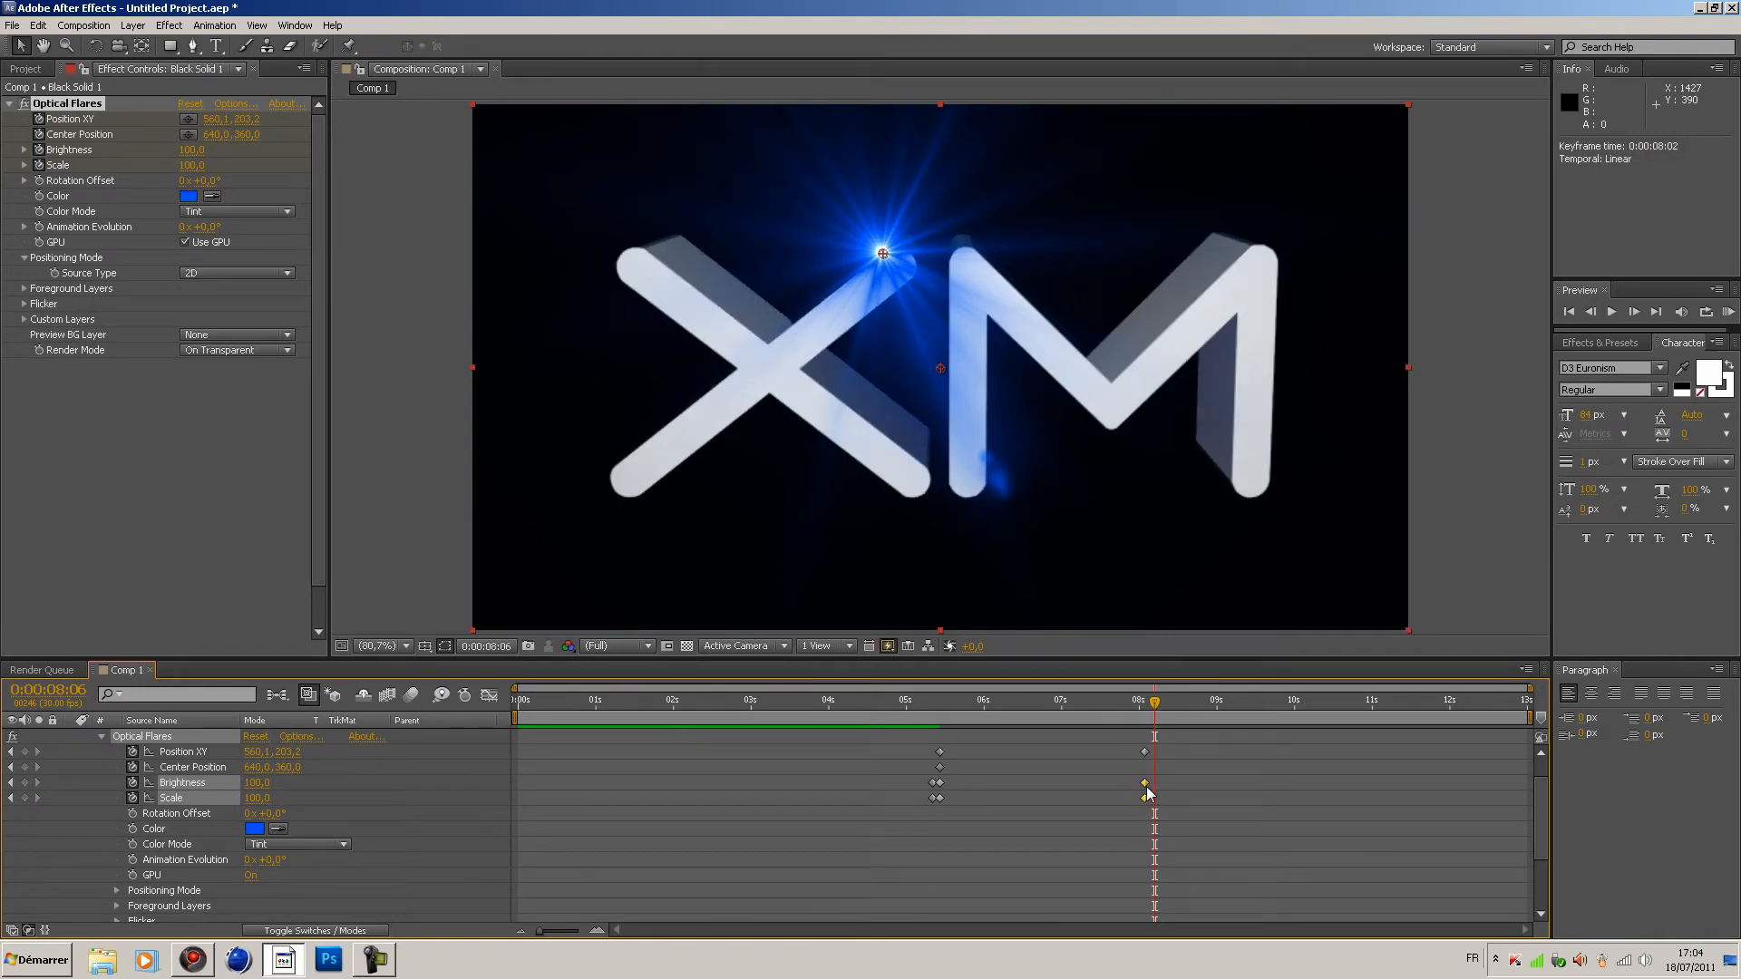
# Keyframe the flare's Brightness and Scale to 0 at 0:00:08:07 so that the light fades out
pyautogui.moveTo(1156, 716); pyautogui.dragTo(1160, 716)
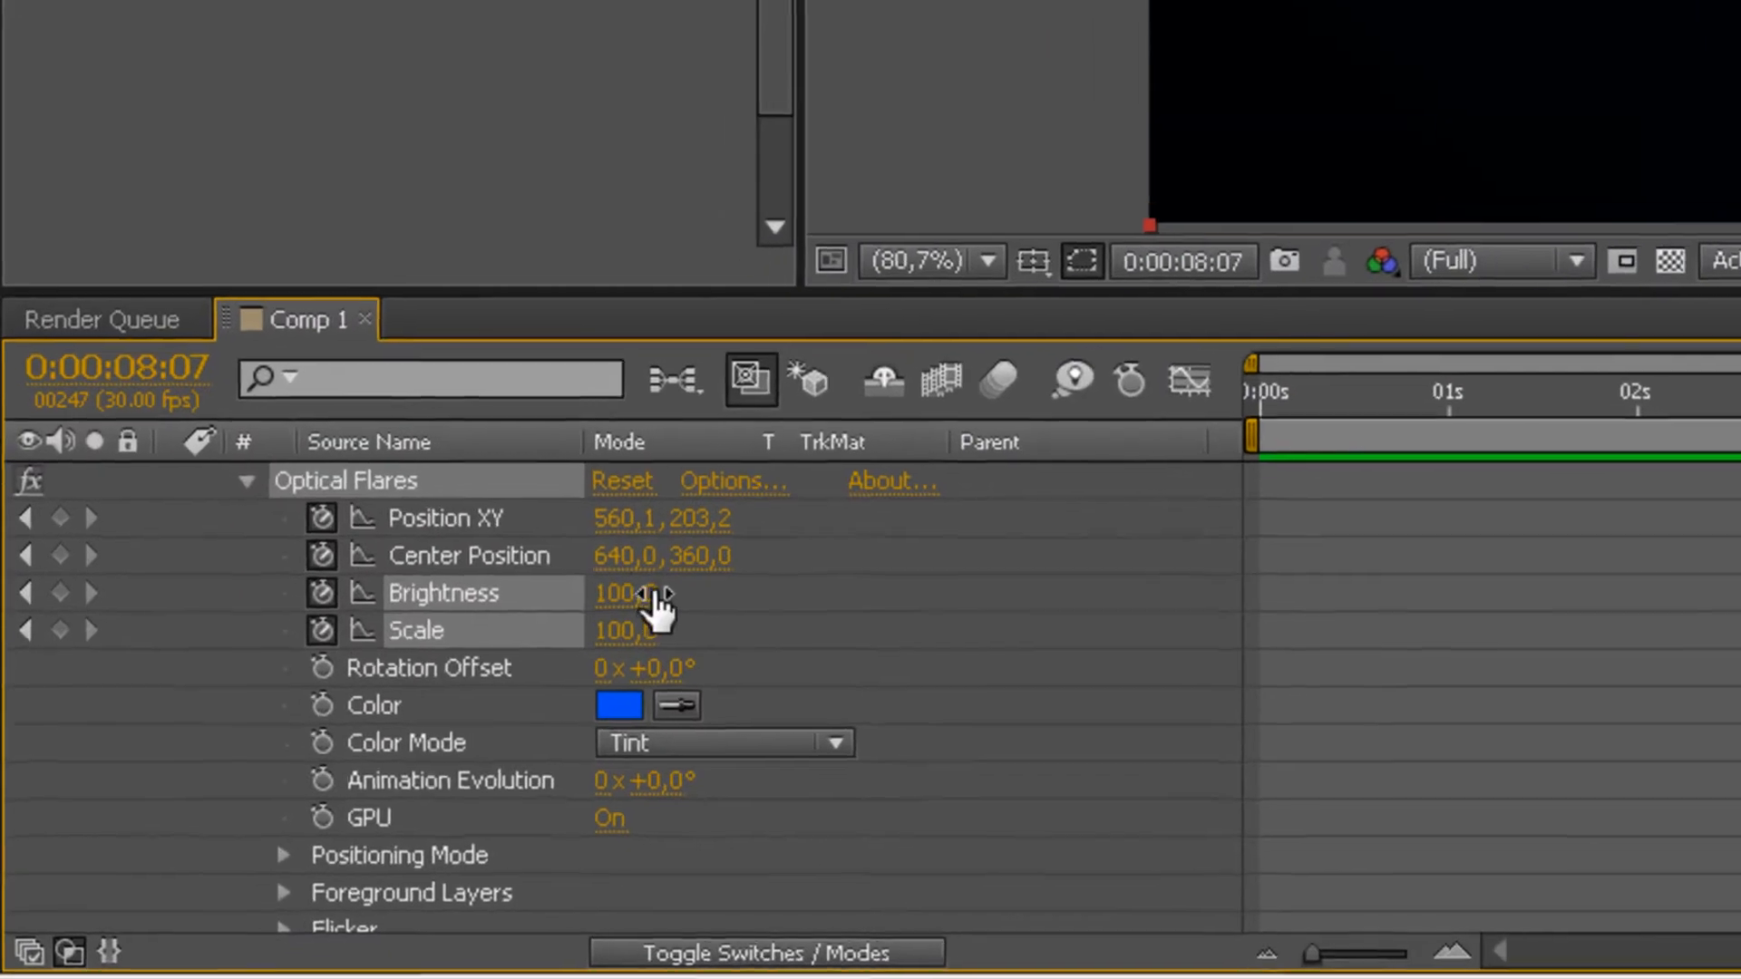
pyautogui.moveTo(262, 785); pyautogui.dragTo(222, 791)
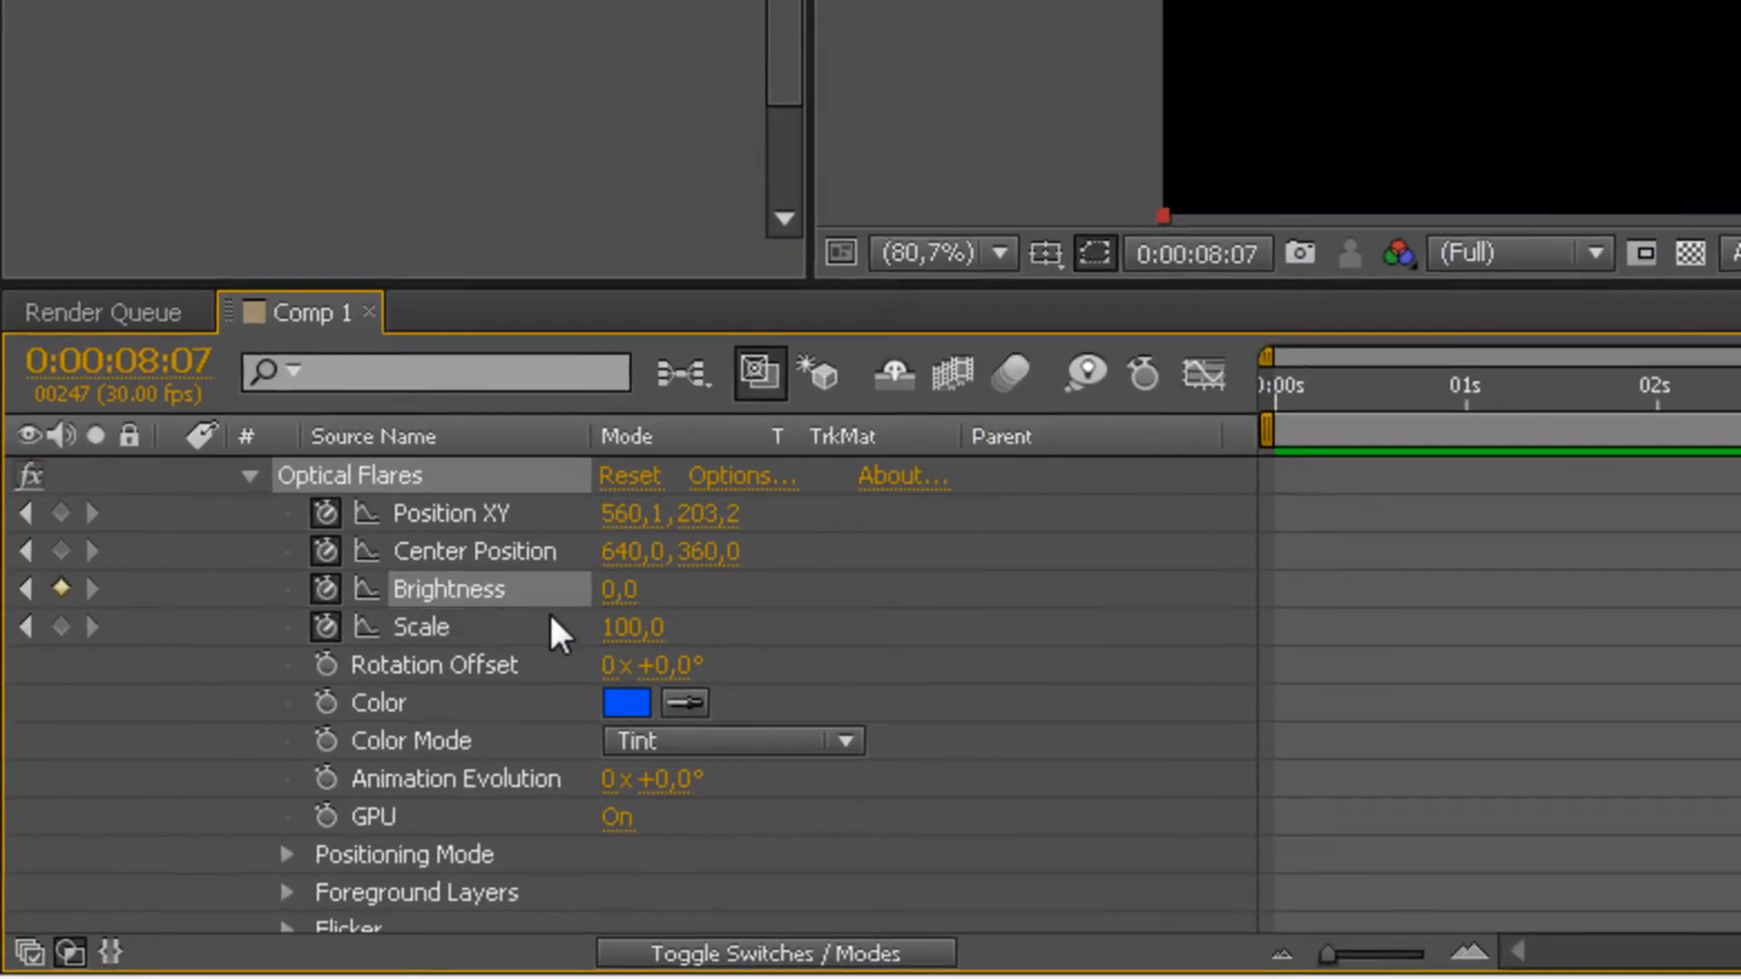
pyautogui.moveTo(631, 634); pyautogui.dragTo(590, 638)
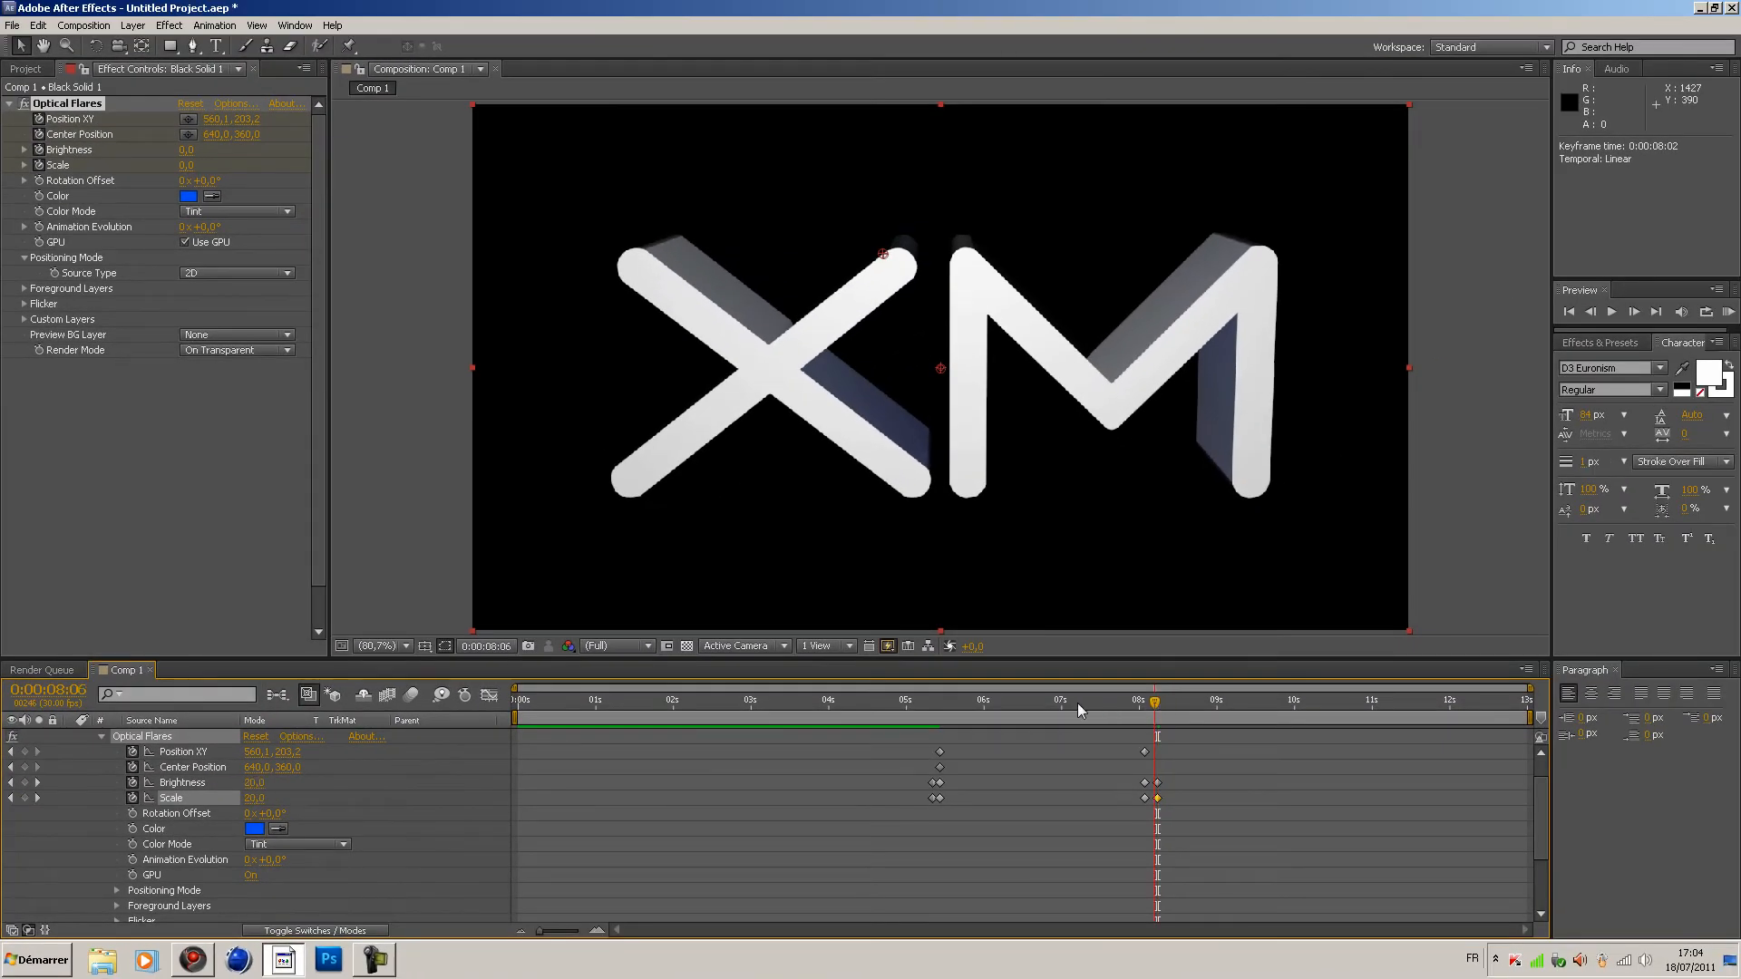
# Set the flare's flicker type to Sharp with Speed 100 and Amount 100, and scrub to 0:00:06:28 to check it
pyautogui.moveTo(1077, 707); pyautogui.dragTo(981, 707)
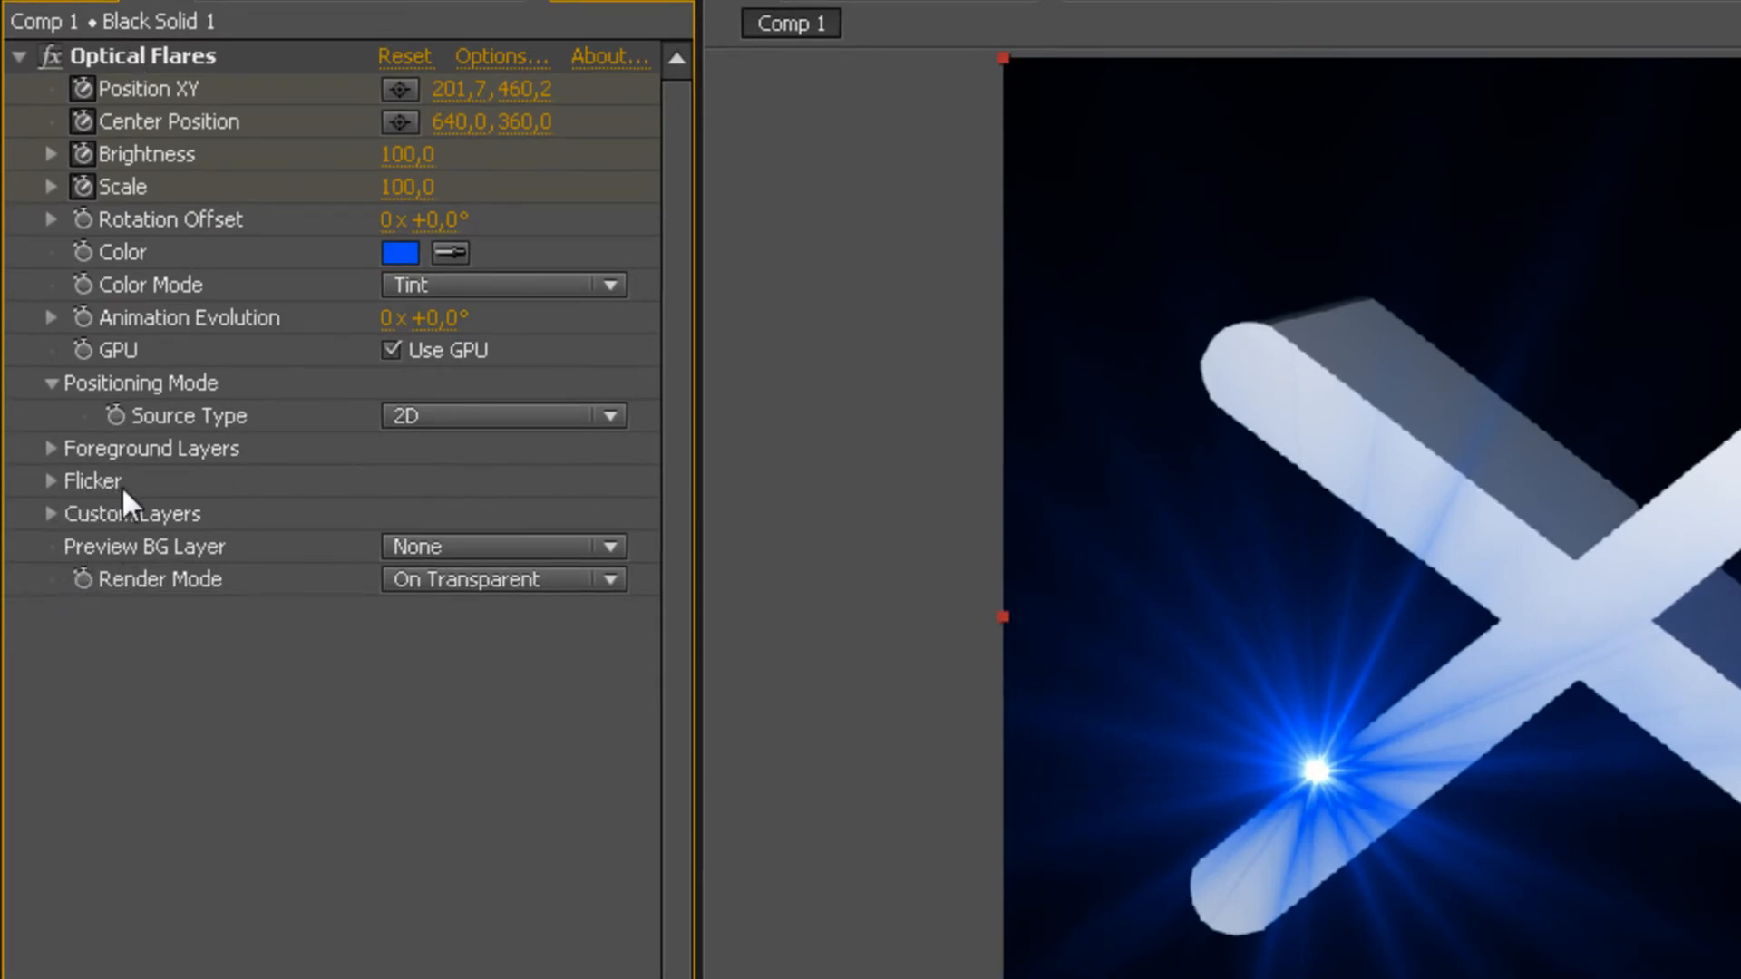
pyautogui.click(49, 482)
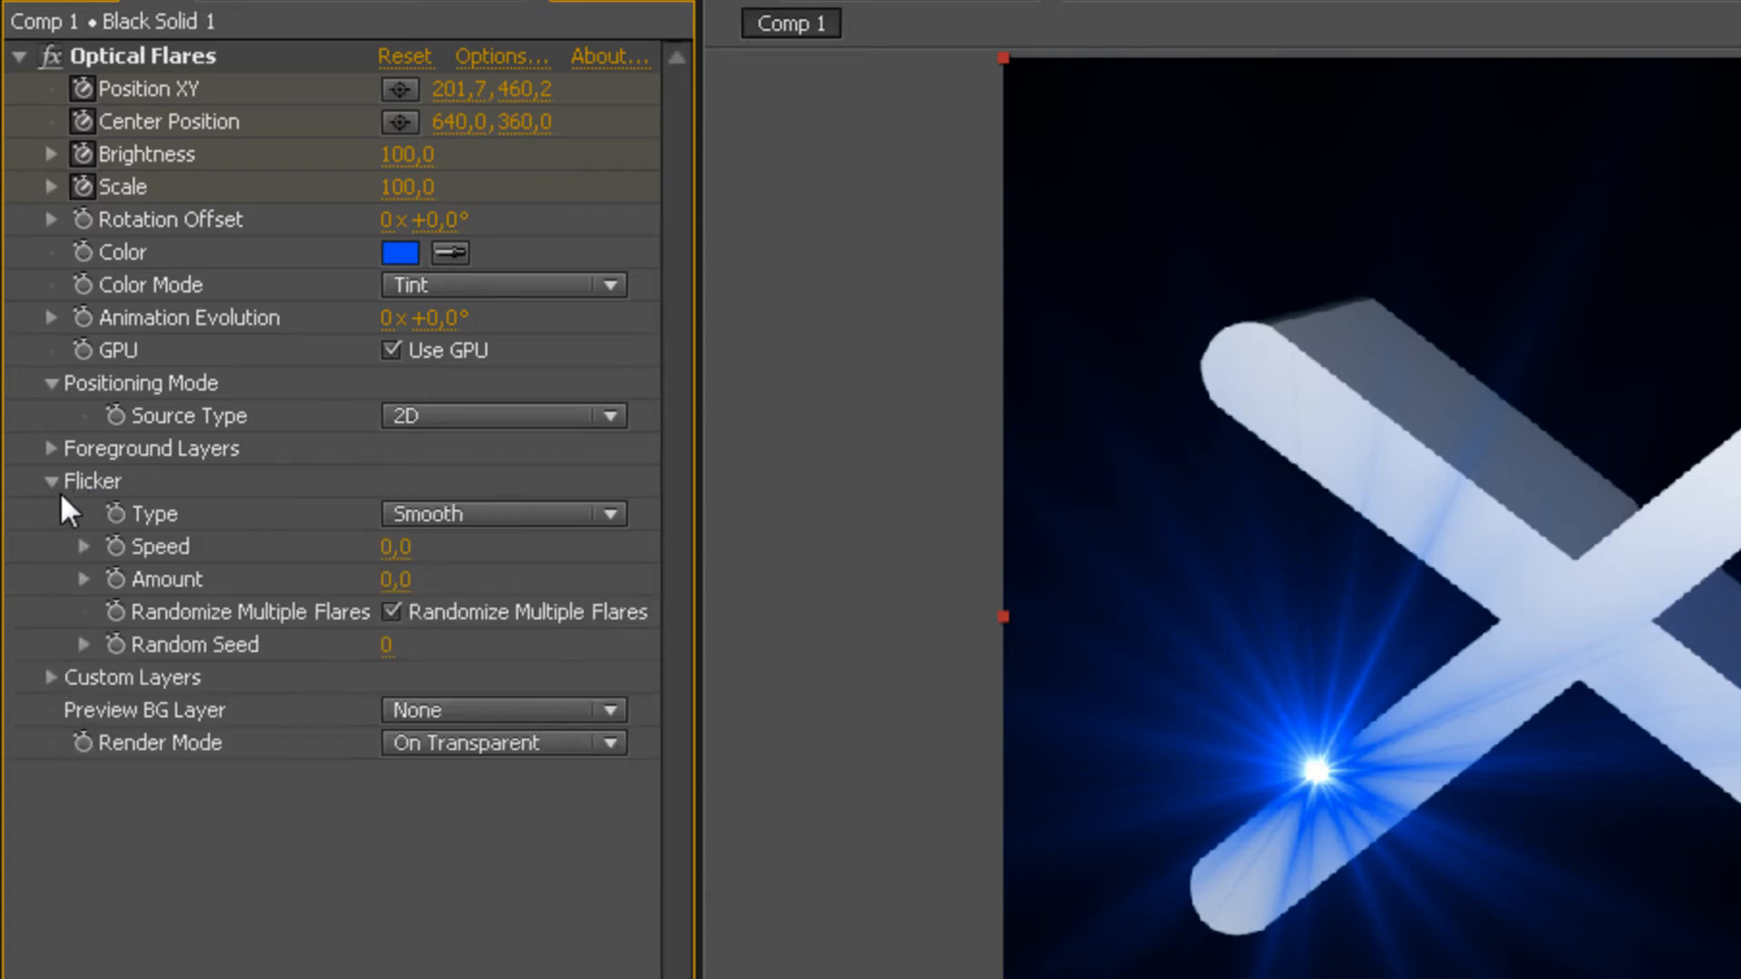
pyautogui.click(612, 514)
pyautogui.click(486, 581)
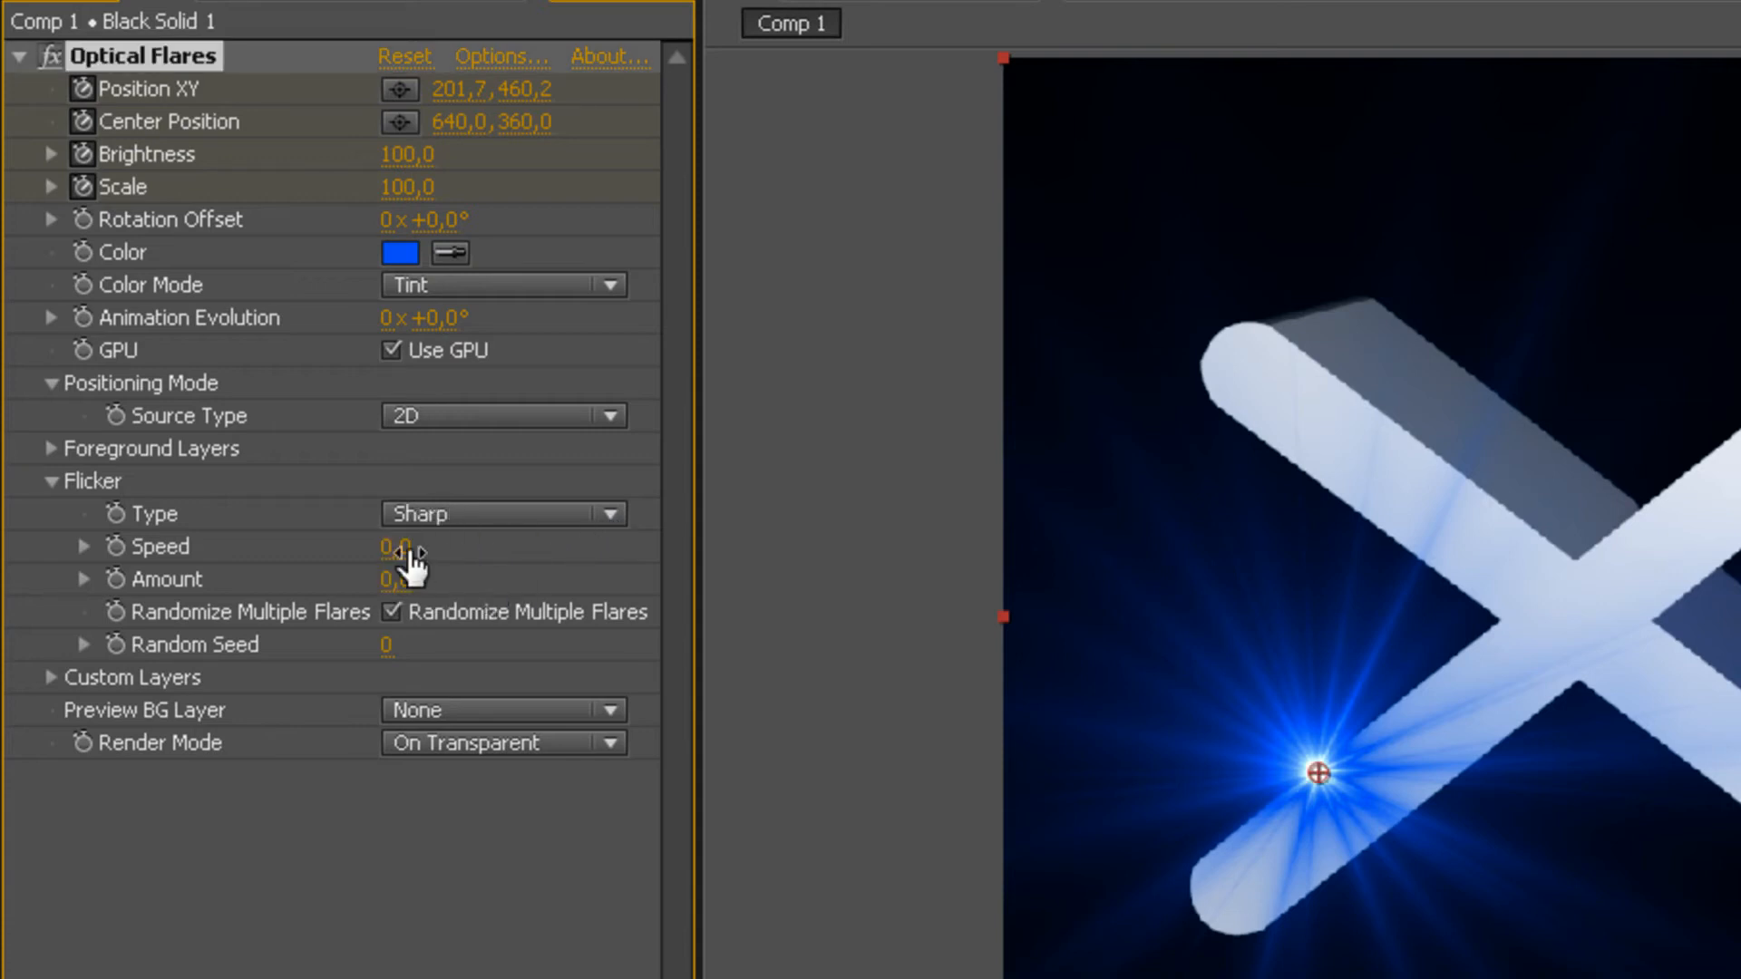
pyautogui.moveTo(399, 546); pyautogui.dragTo(687, 556)
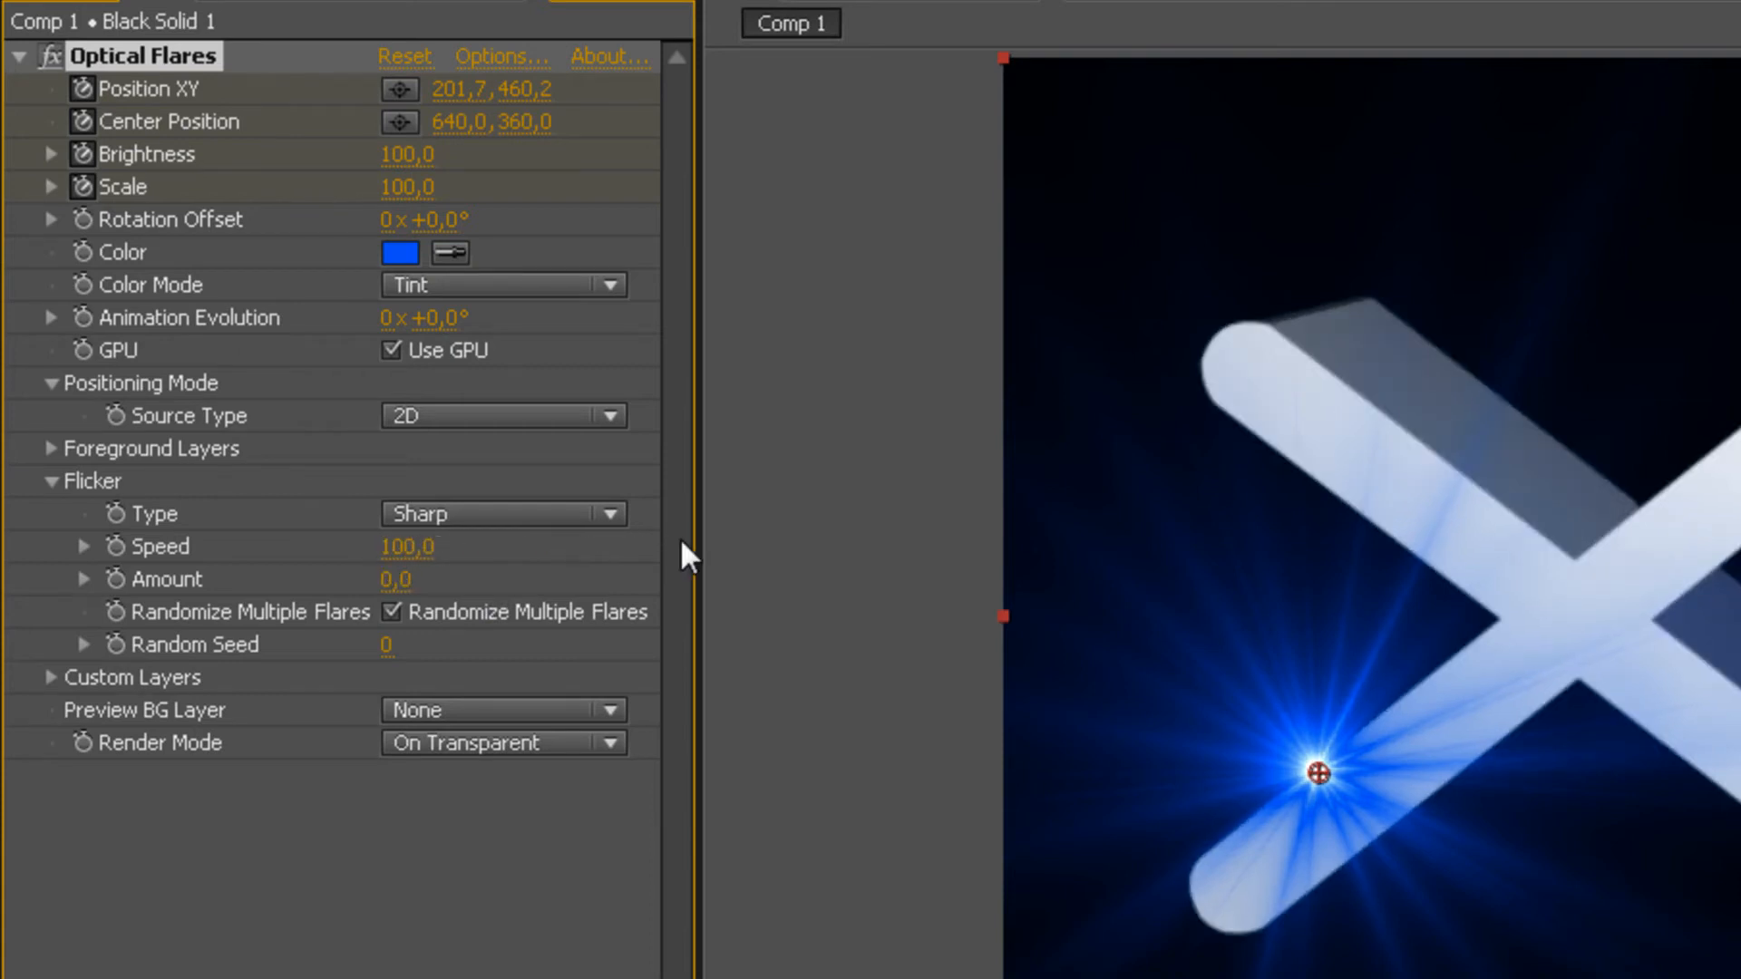
pyautogui.moveTo(386, 580); pyautogui.dragTo(661, 574)
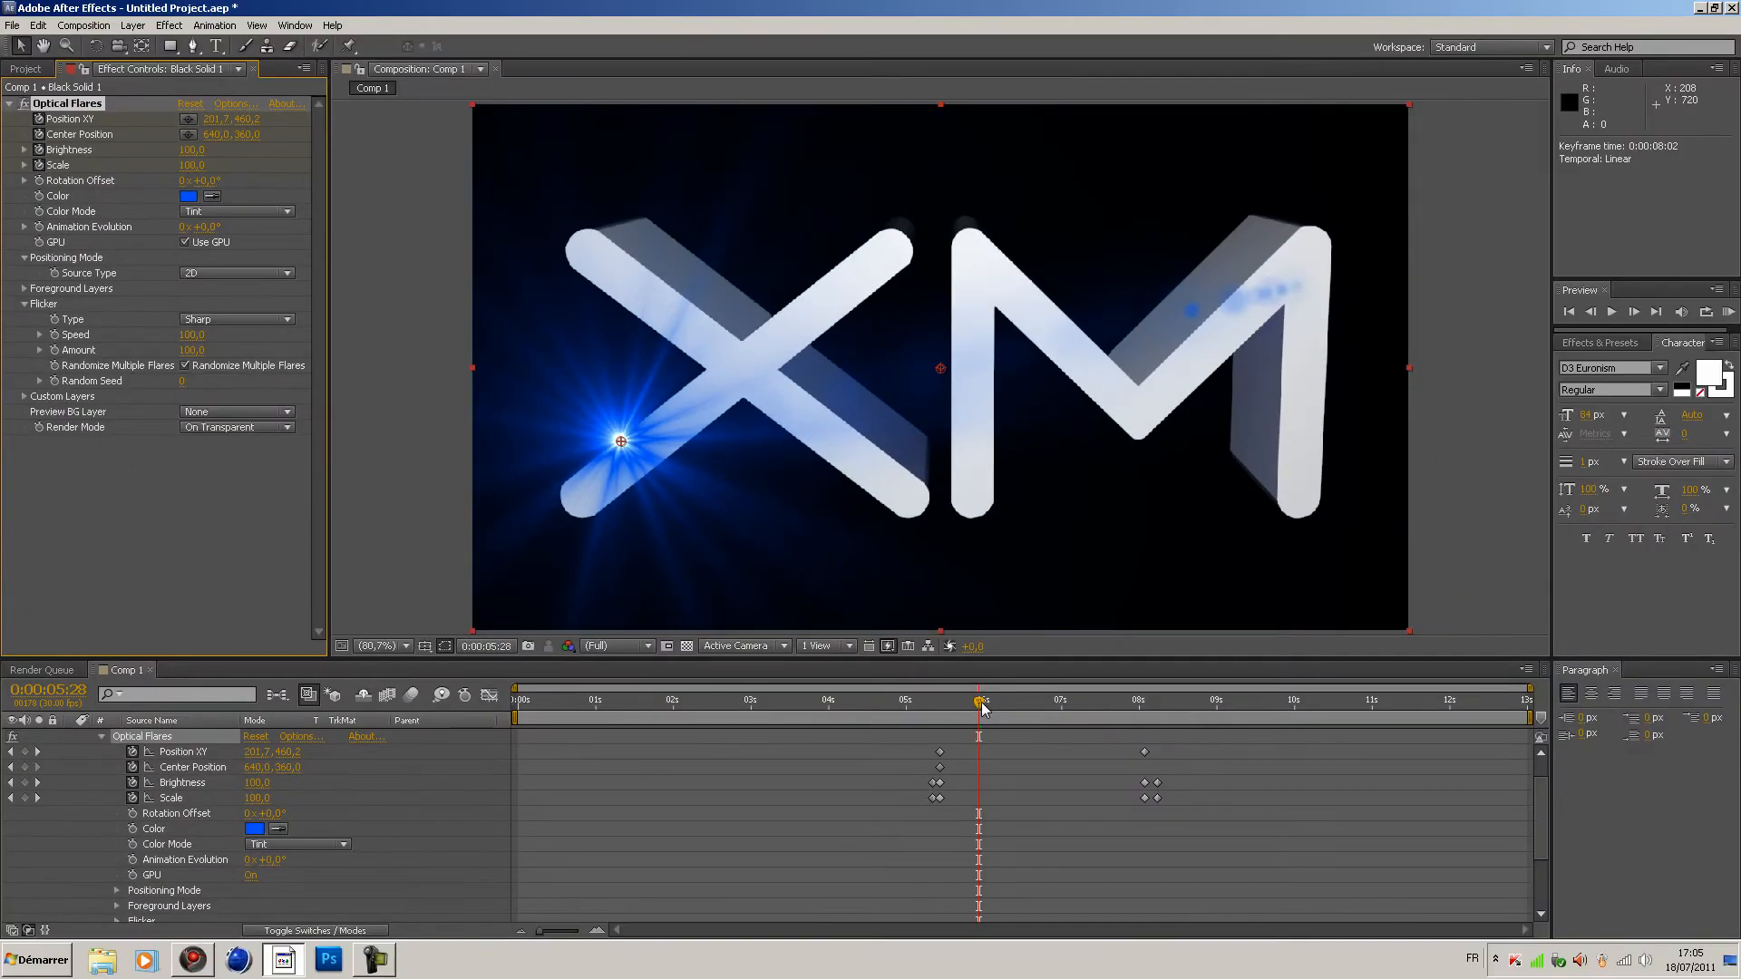
pyautogui.moveTo(982, 707); pyautogui.dragTo(1057, 700)
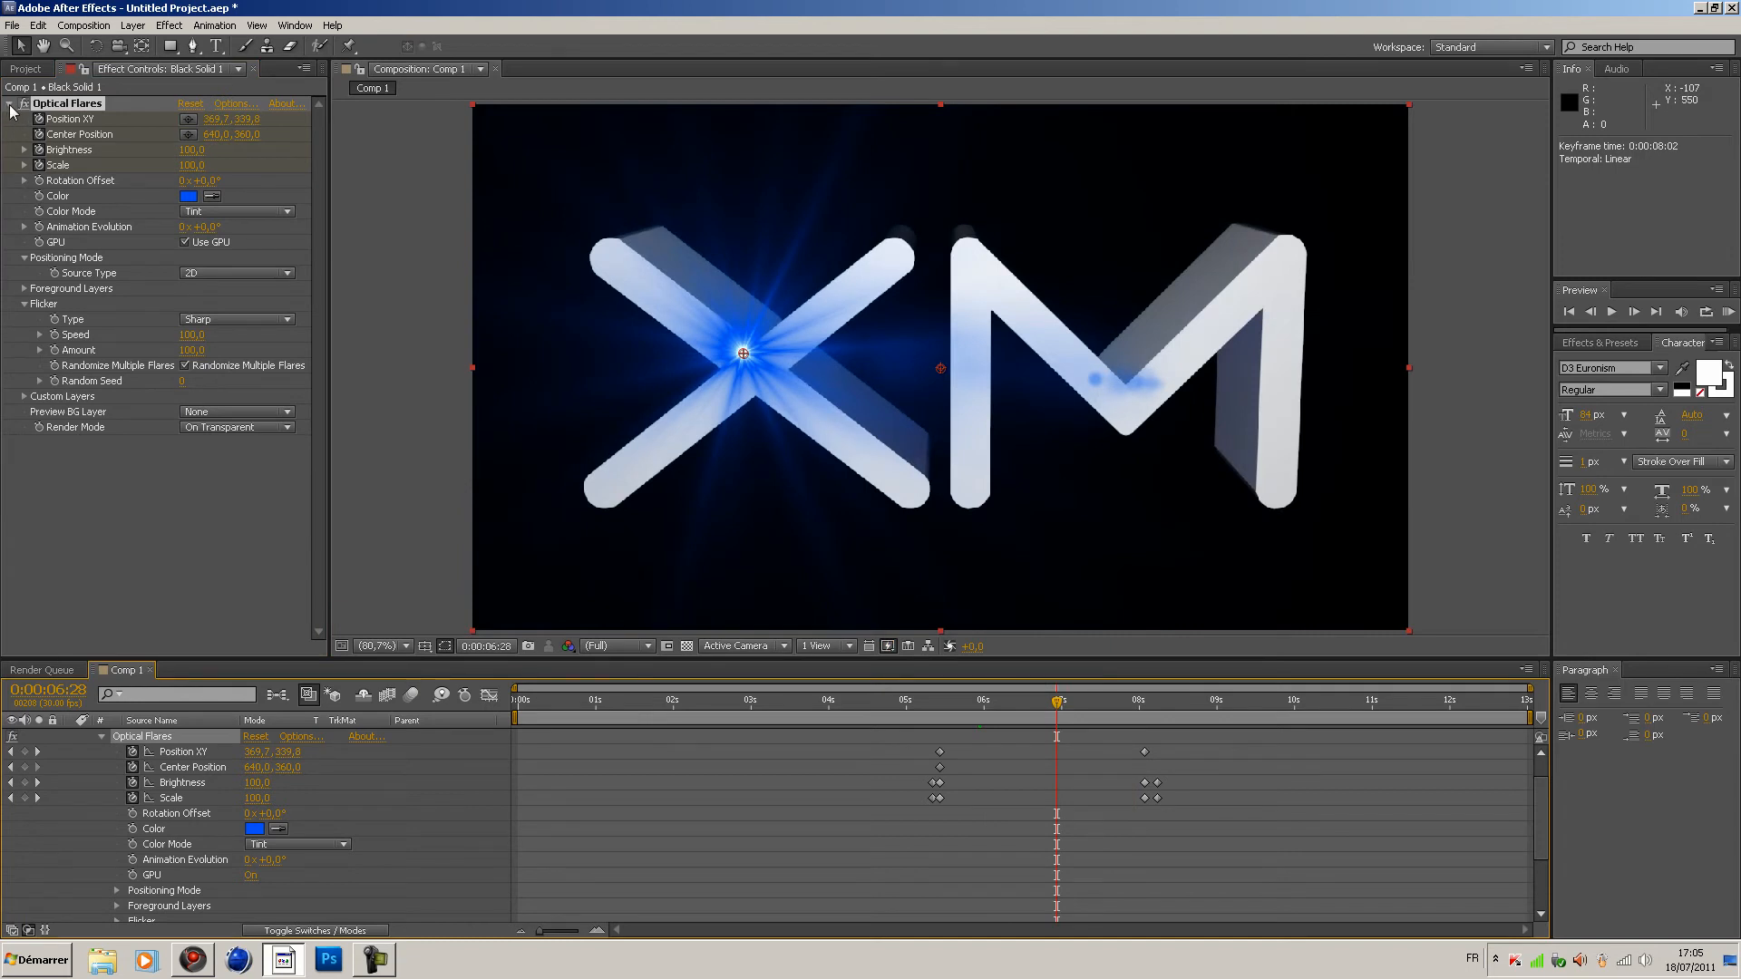
# Collapse the Optical Flares settings and Black Solid 1's properties, and deselect the layer
pyautogui.click(10, 104)
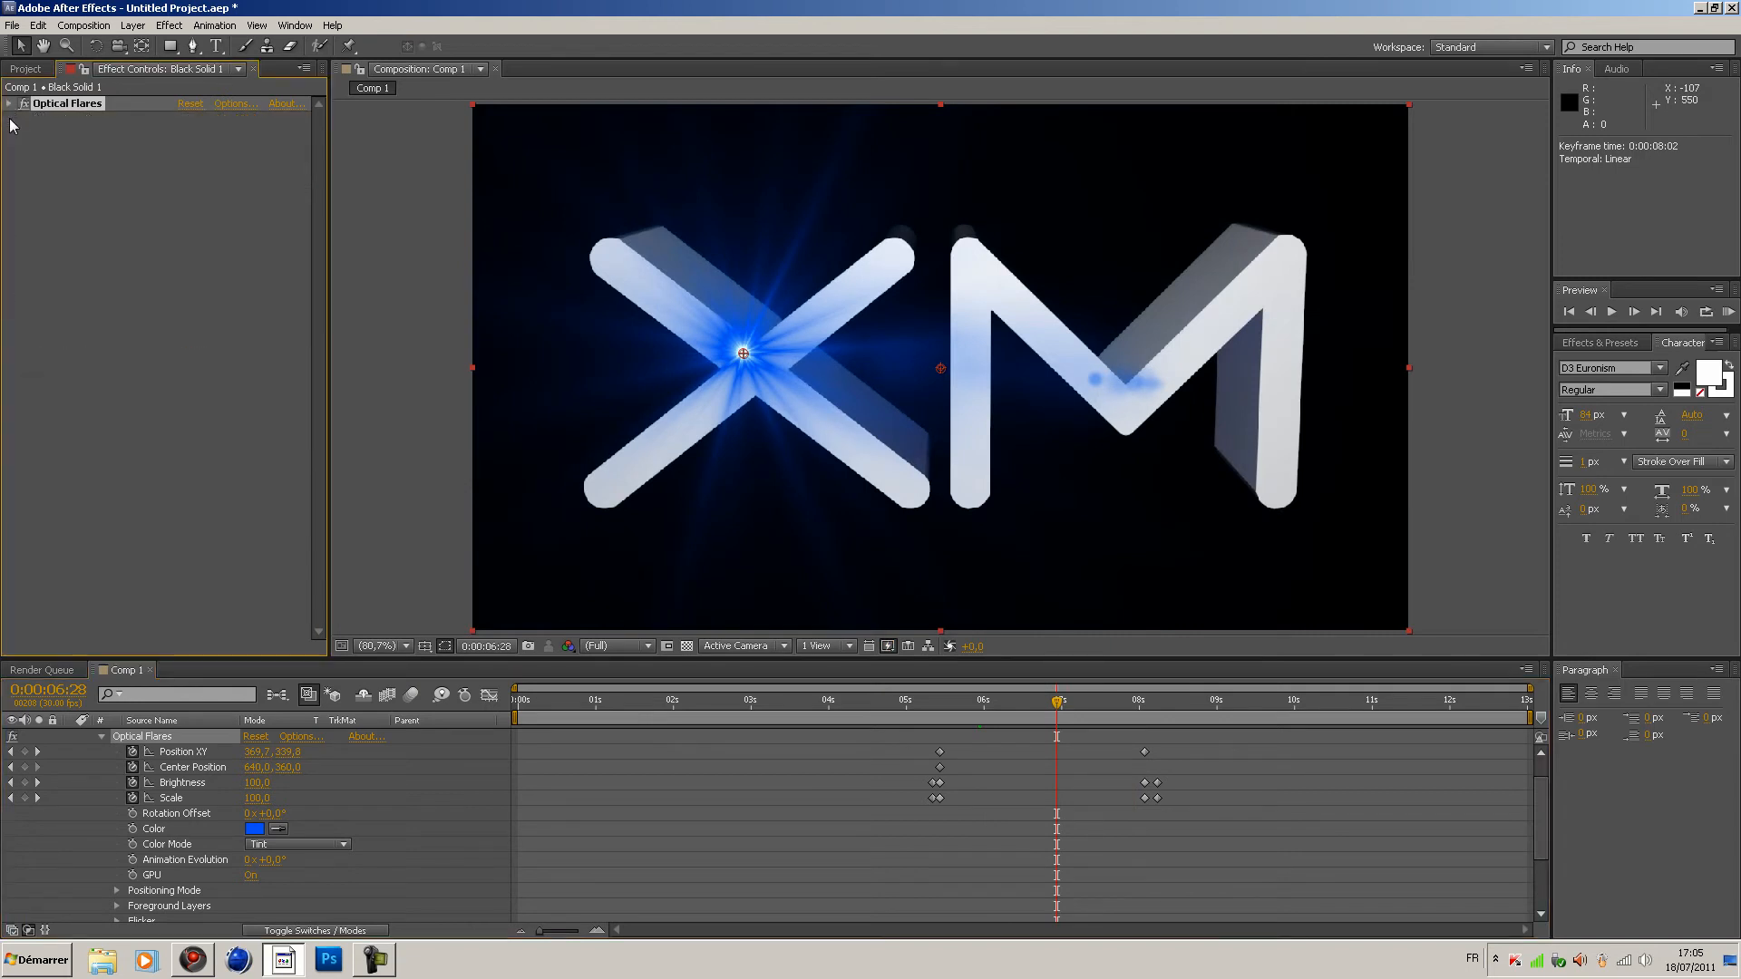
pyautogui.click(102, 737)
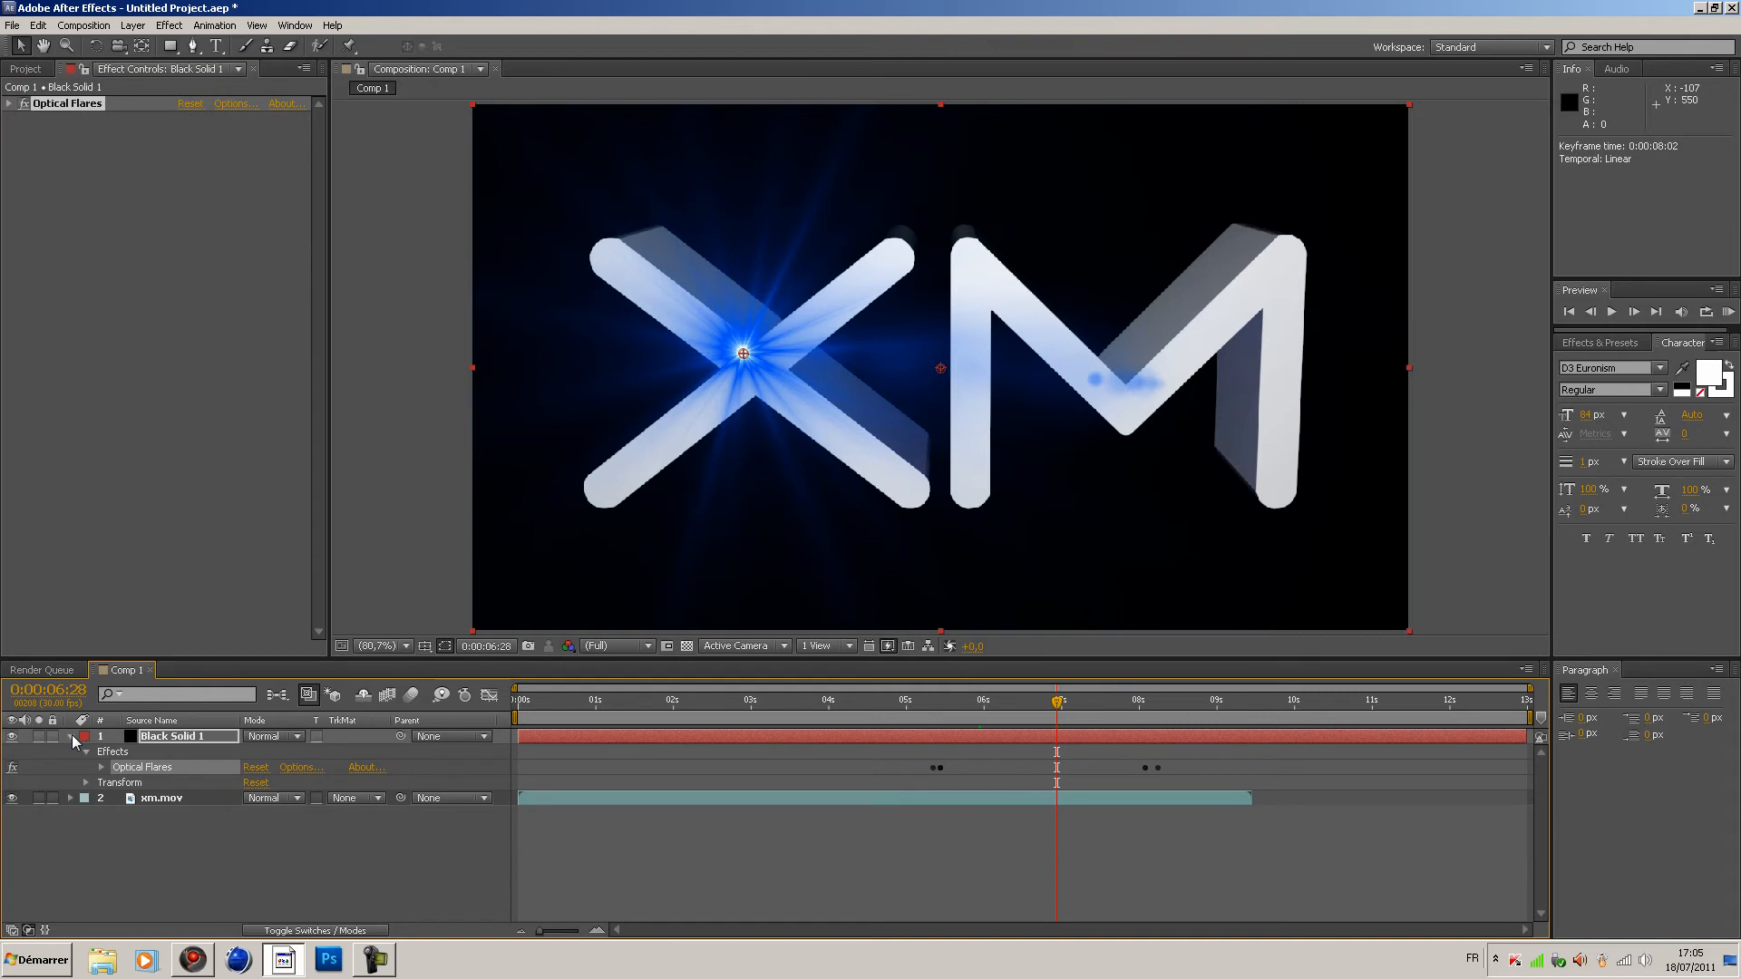
pyautogui.click(71, 736)
pyautogui.press('F2')
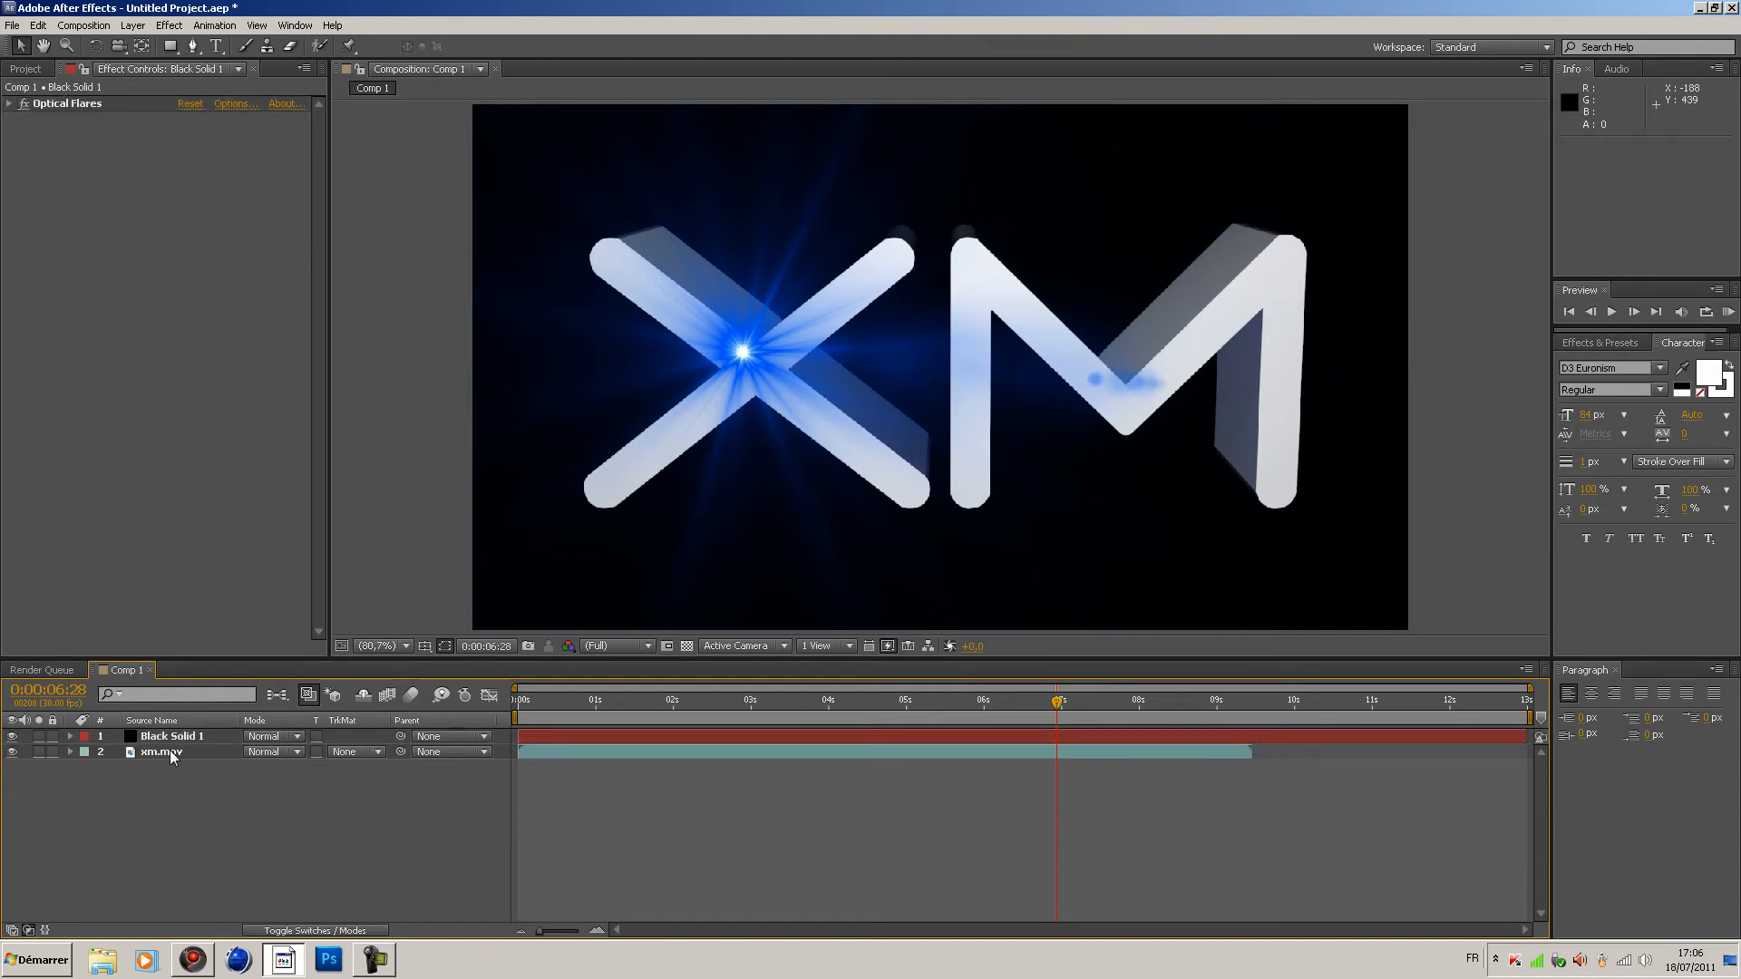
# Apply the Video Copilot Twitch effect to the xm.mov layer
pyautogui.click(170, 751)
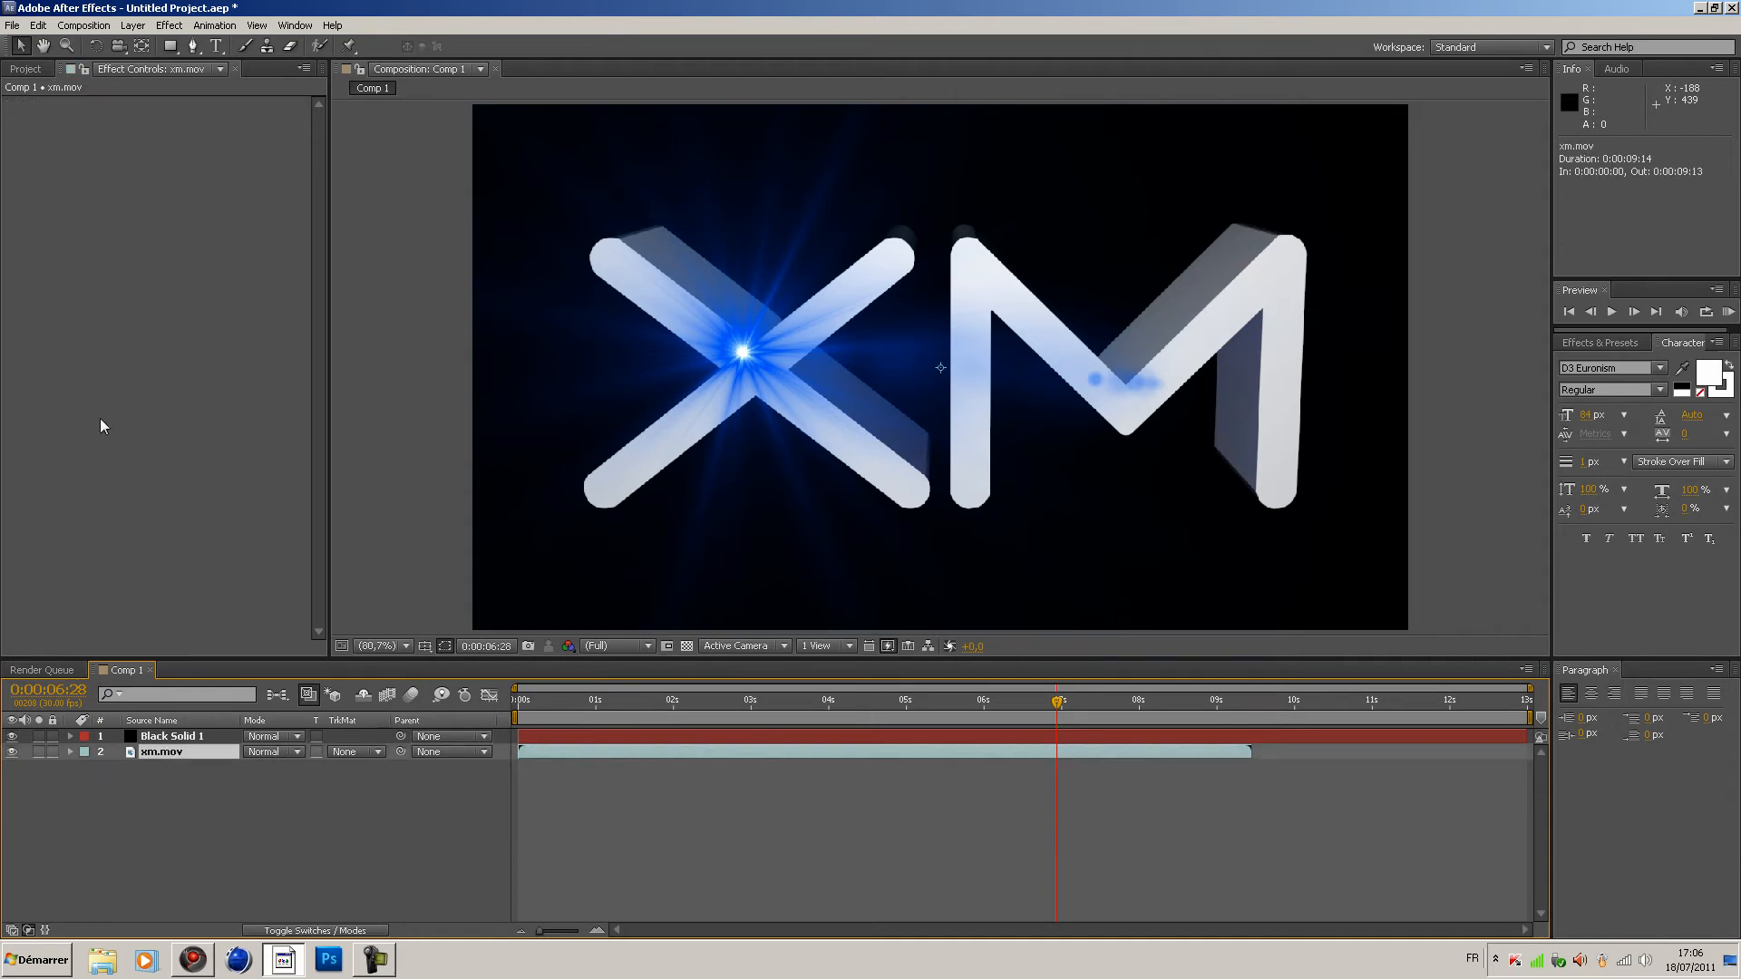
pyautogui.click(169, 25)
pyautogui.moveTo(272, 439)
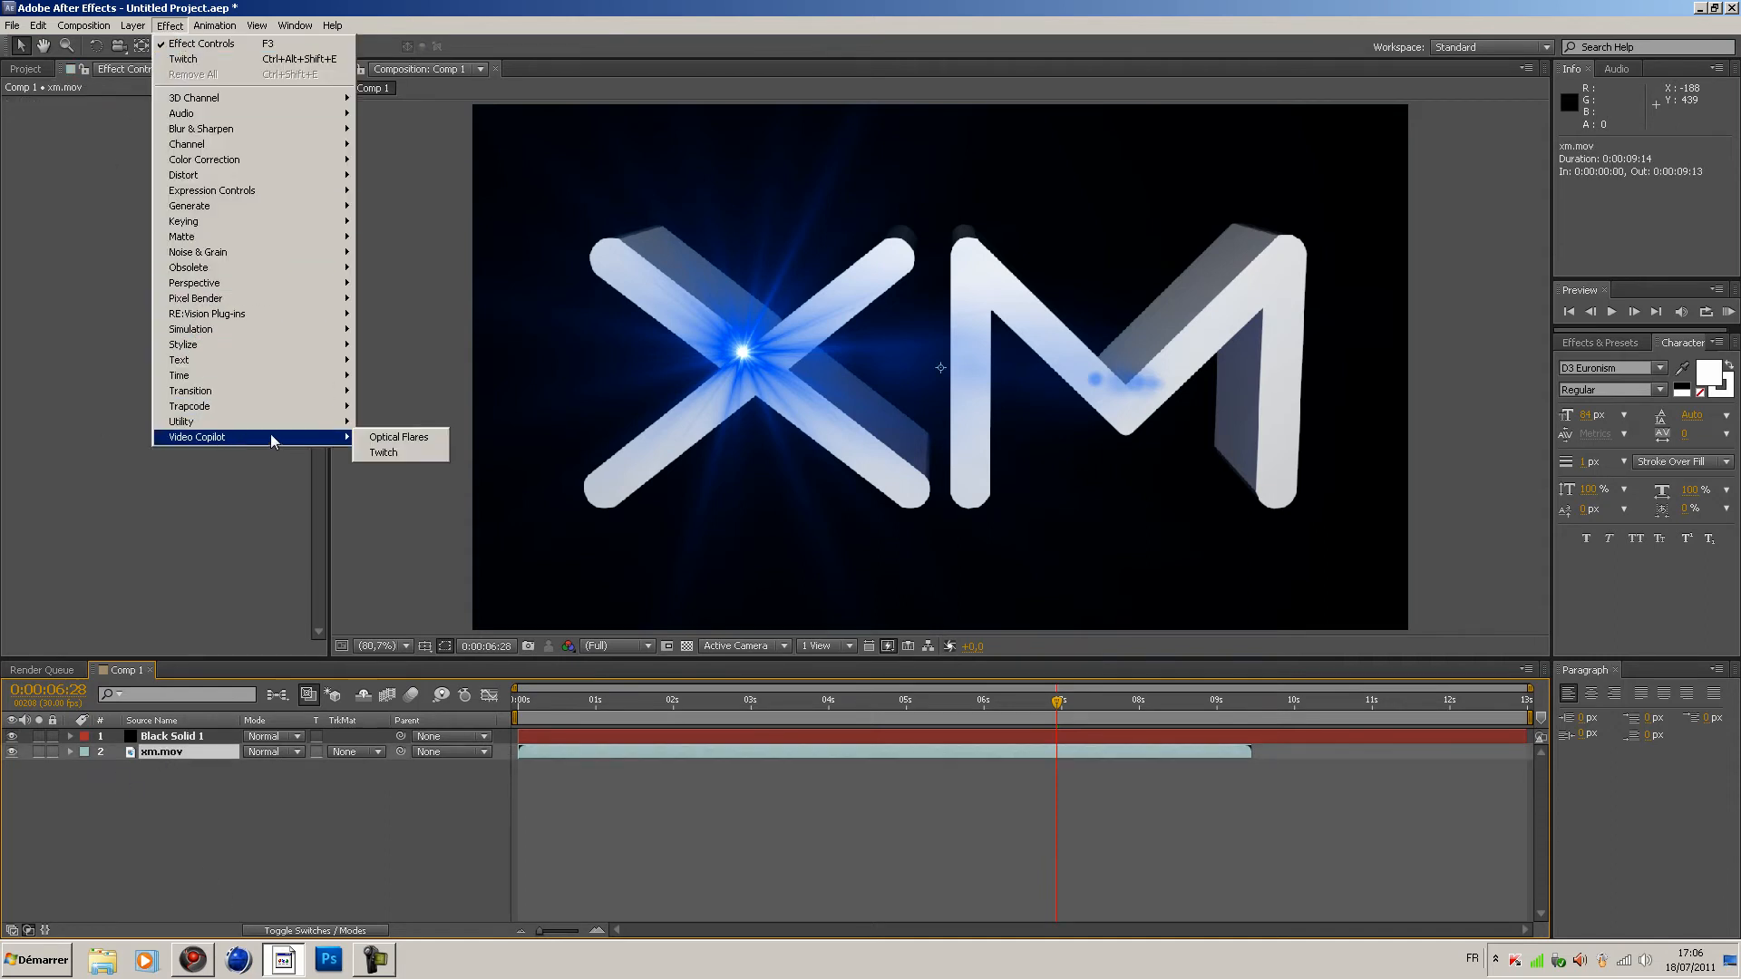
pyautogui.click(384, 453)
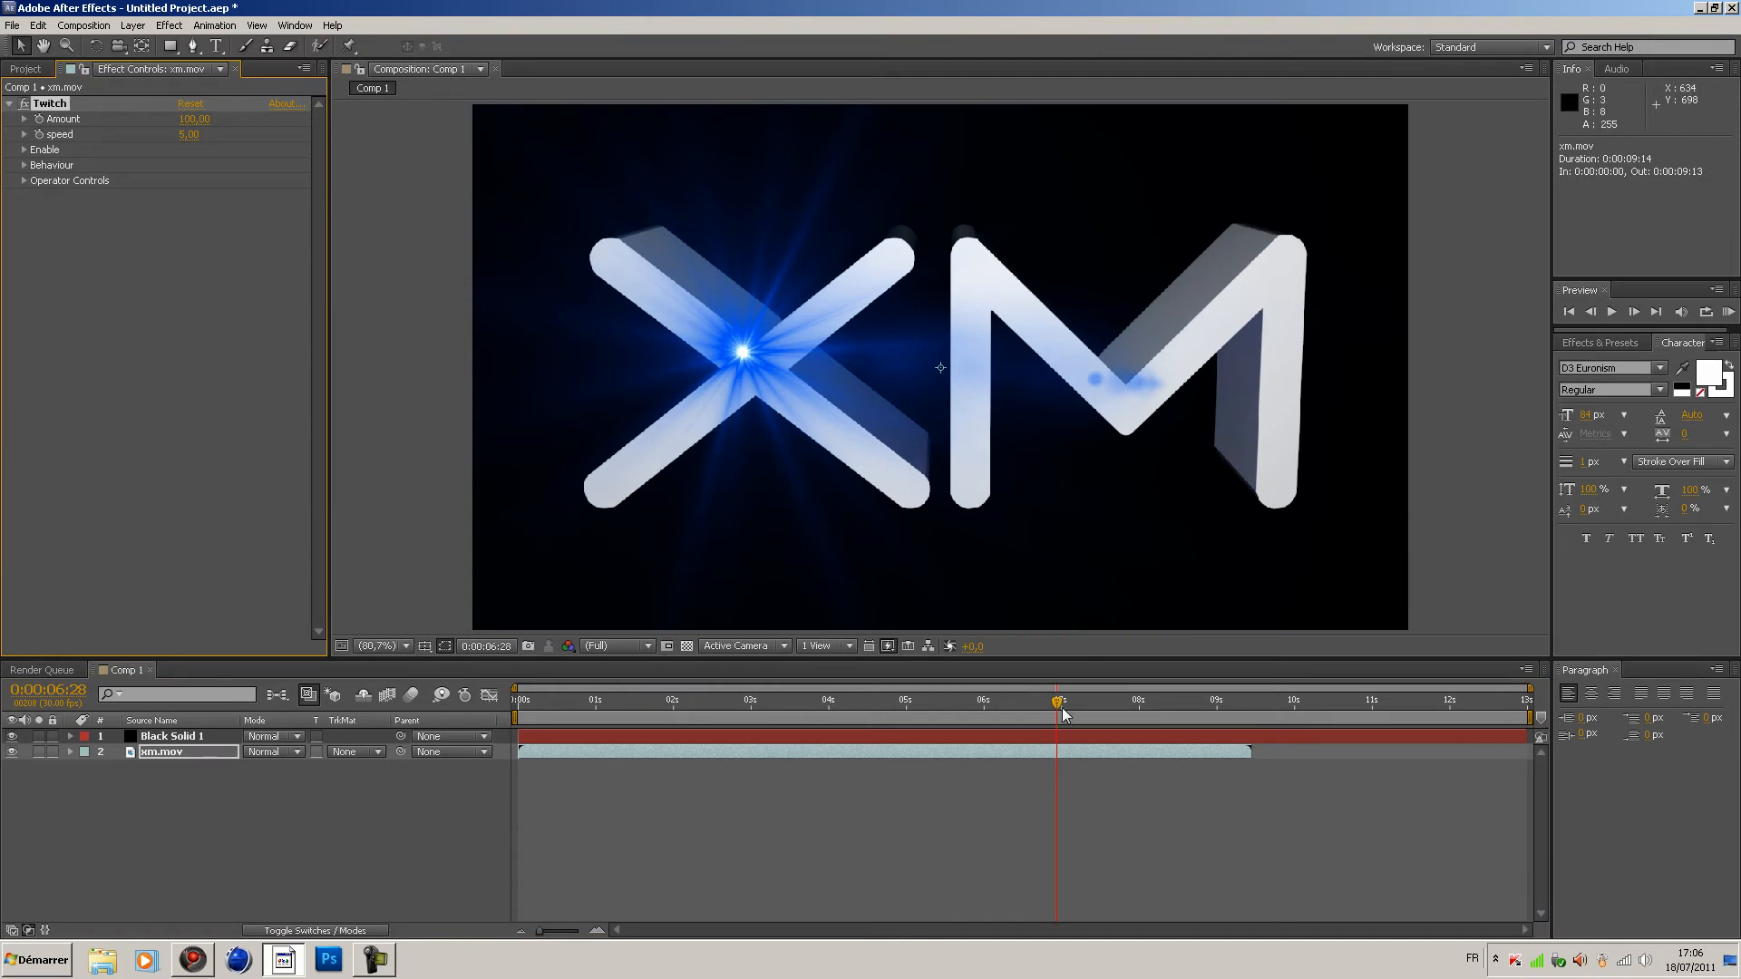
# Set Twitch's Amount and Speed to 0 at 0:00:06:04, with keyframing enabled for both
pyautogui.moveTo(1059, 707); pyautogui.dragTo(941, 710)
pyautogui.press('space')
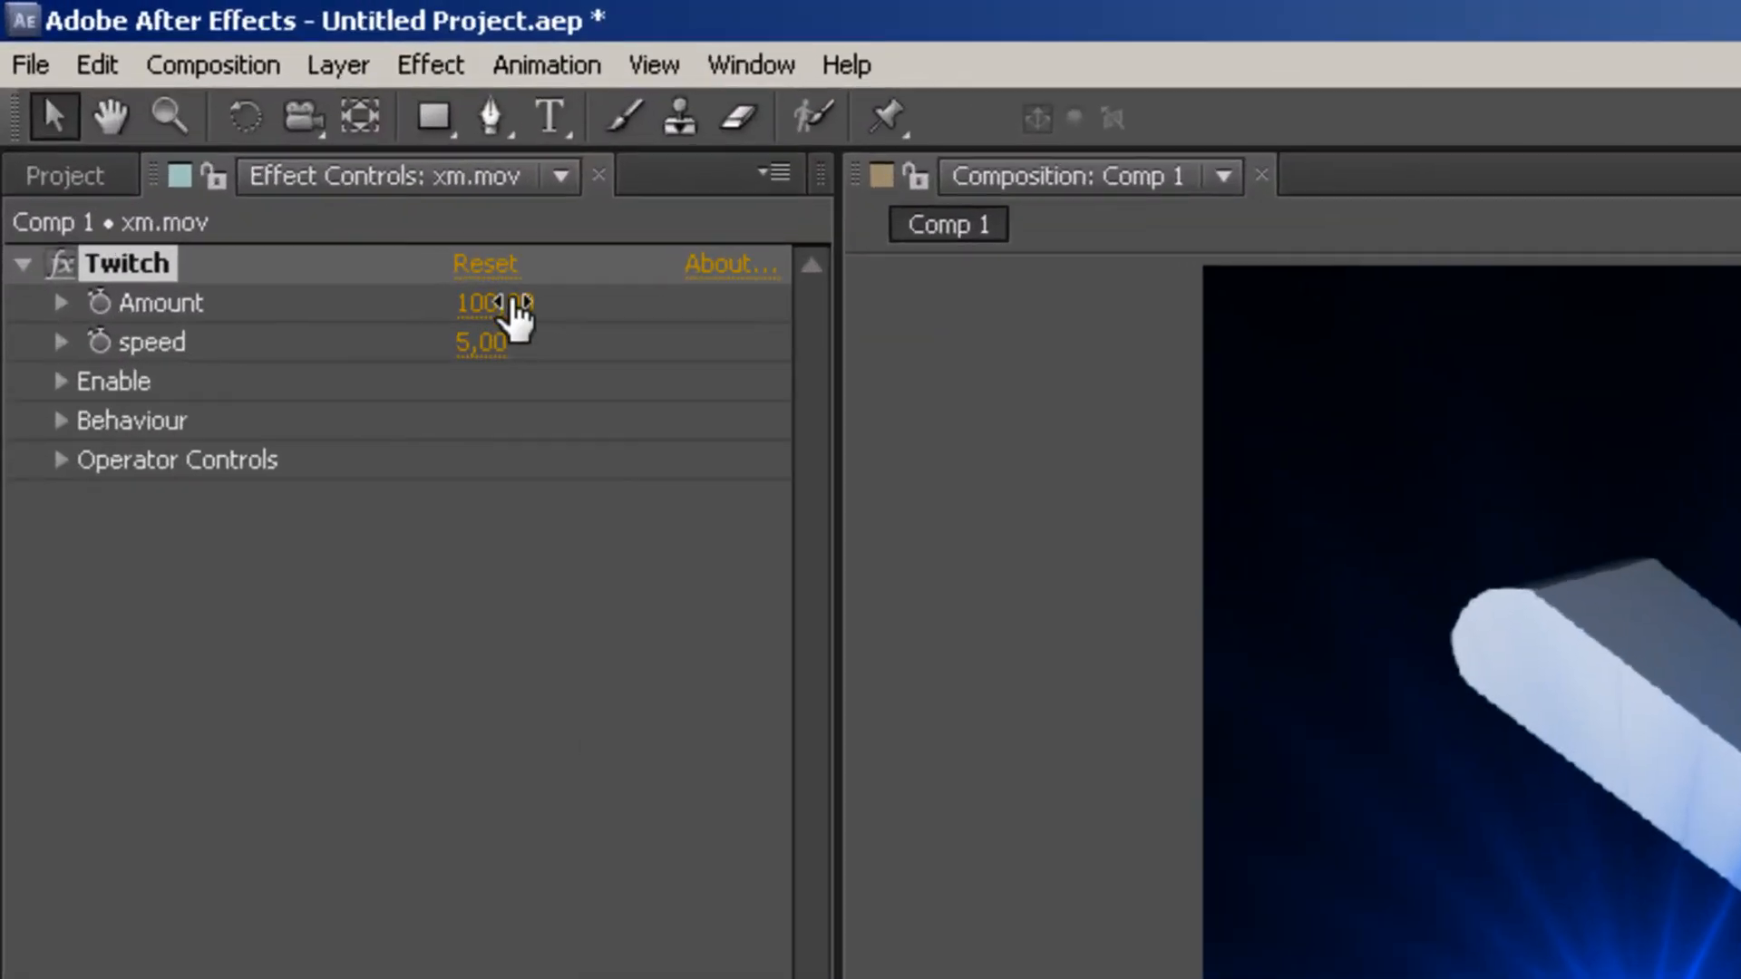
pyautogui.moveTo(202, 120); pyautogui.dragTo(123, 119)
pyautogui.moveTo(310, 303); pyautogui.dragTo(338, 338)
pyautogui.moveTo(486, 343); pyautogui.dragTo(378, 339)
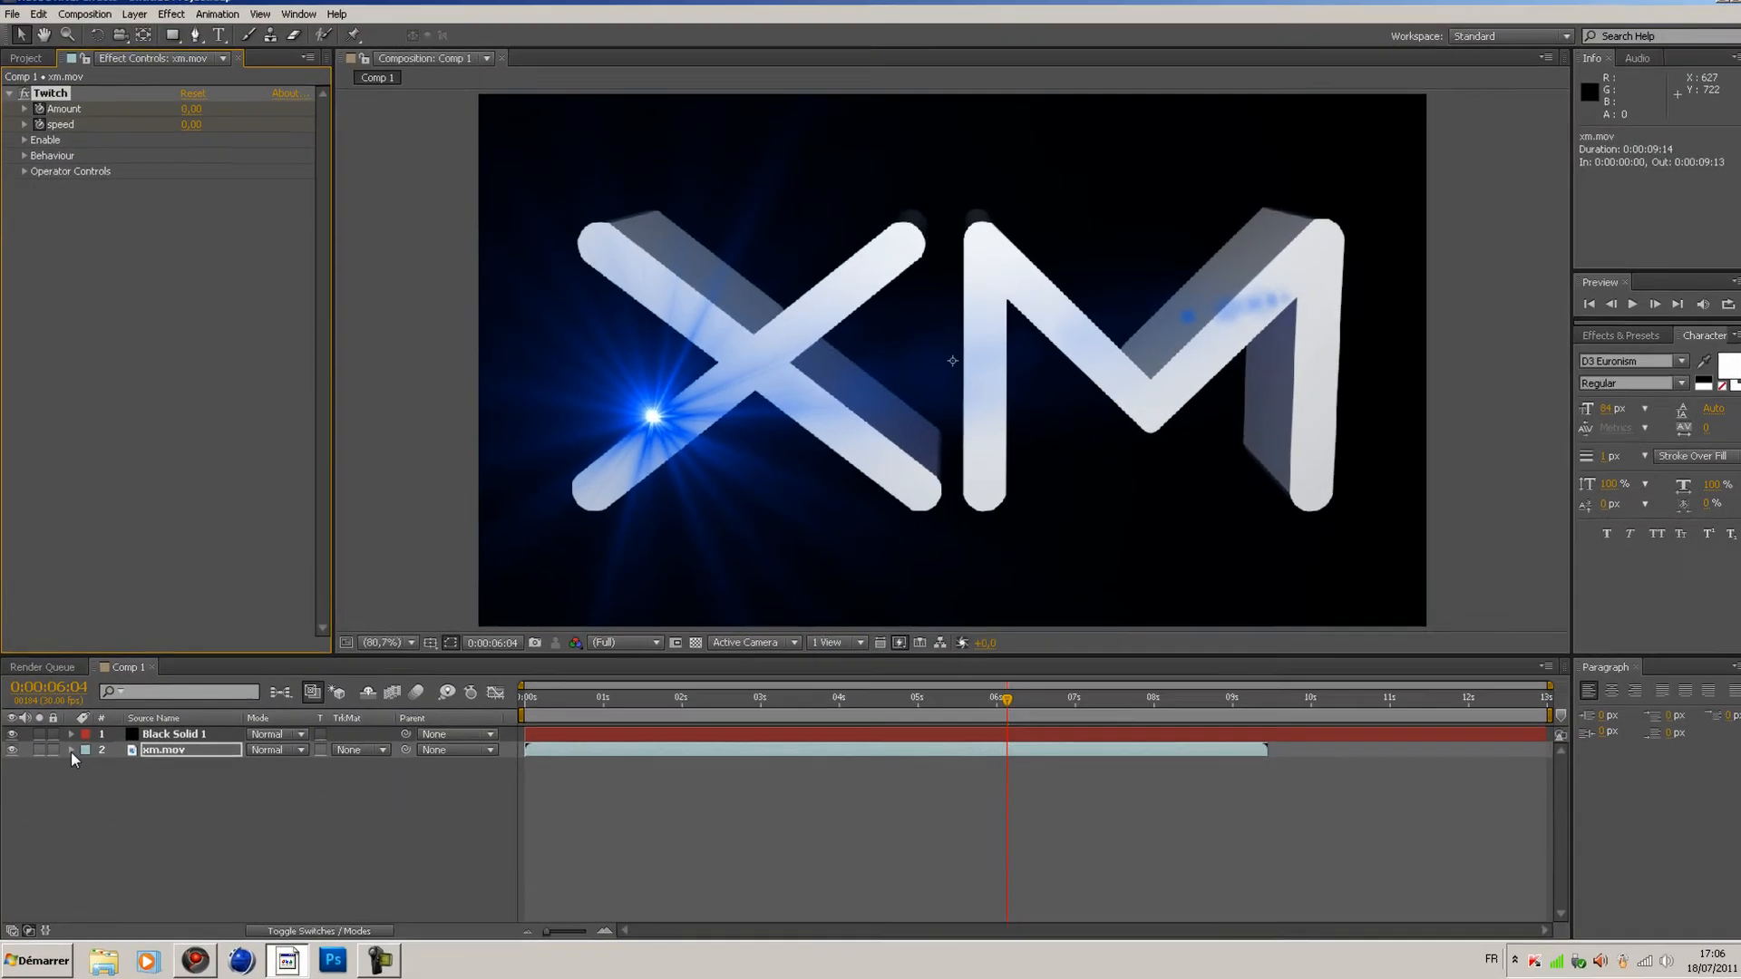
# Expand the xm.mov layer's Twitch effect properties in the timeline
pyautogui.click(72, 751)
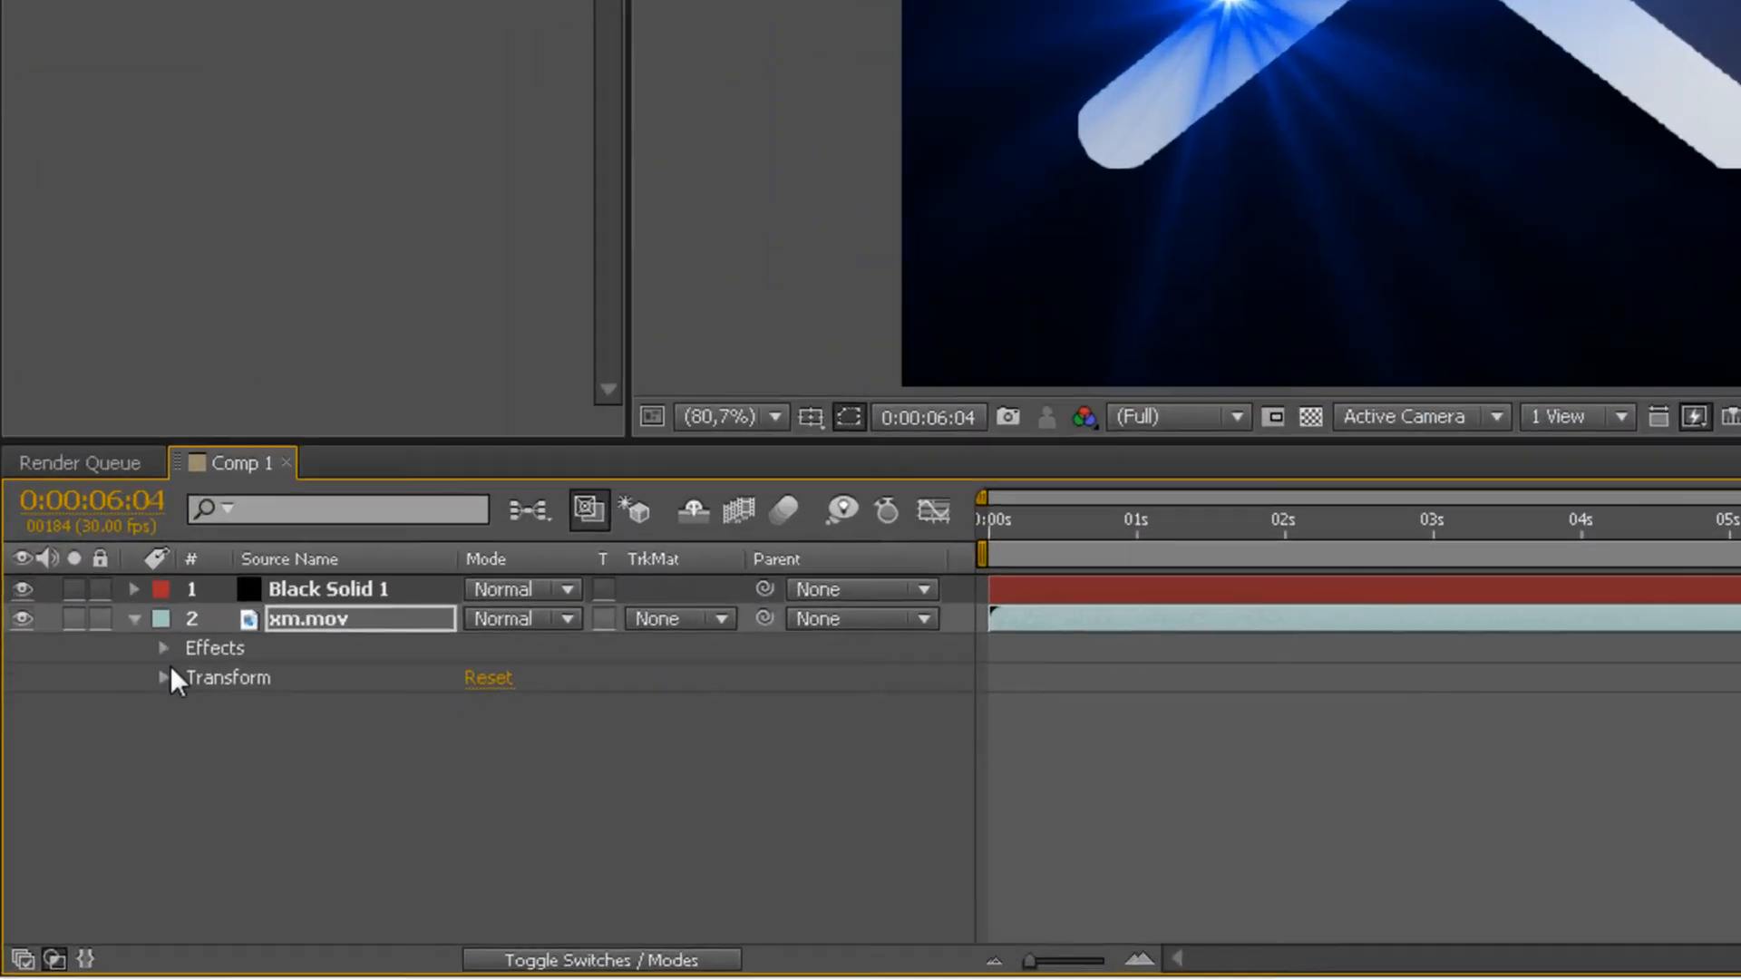
pyautogui.click(88, 765)
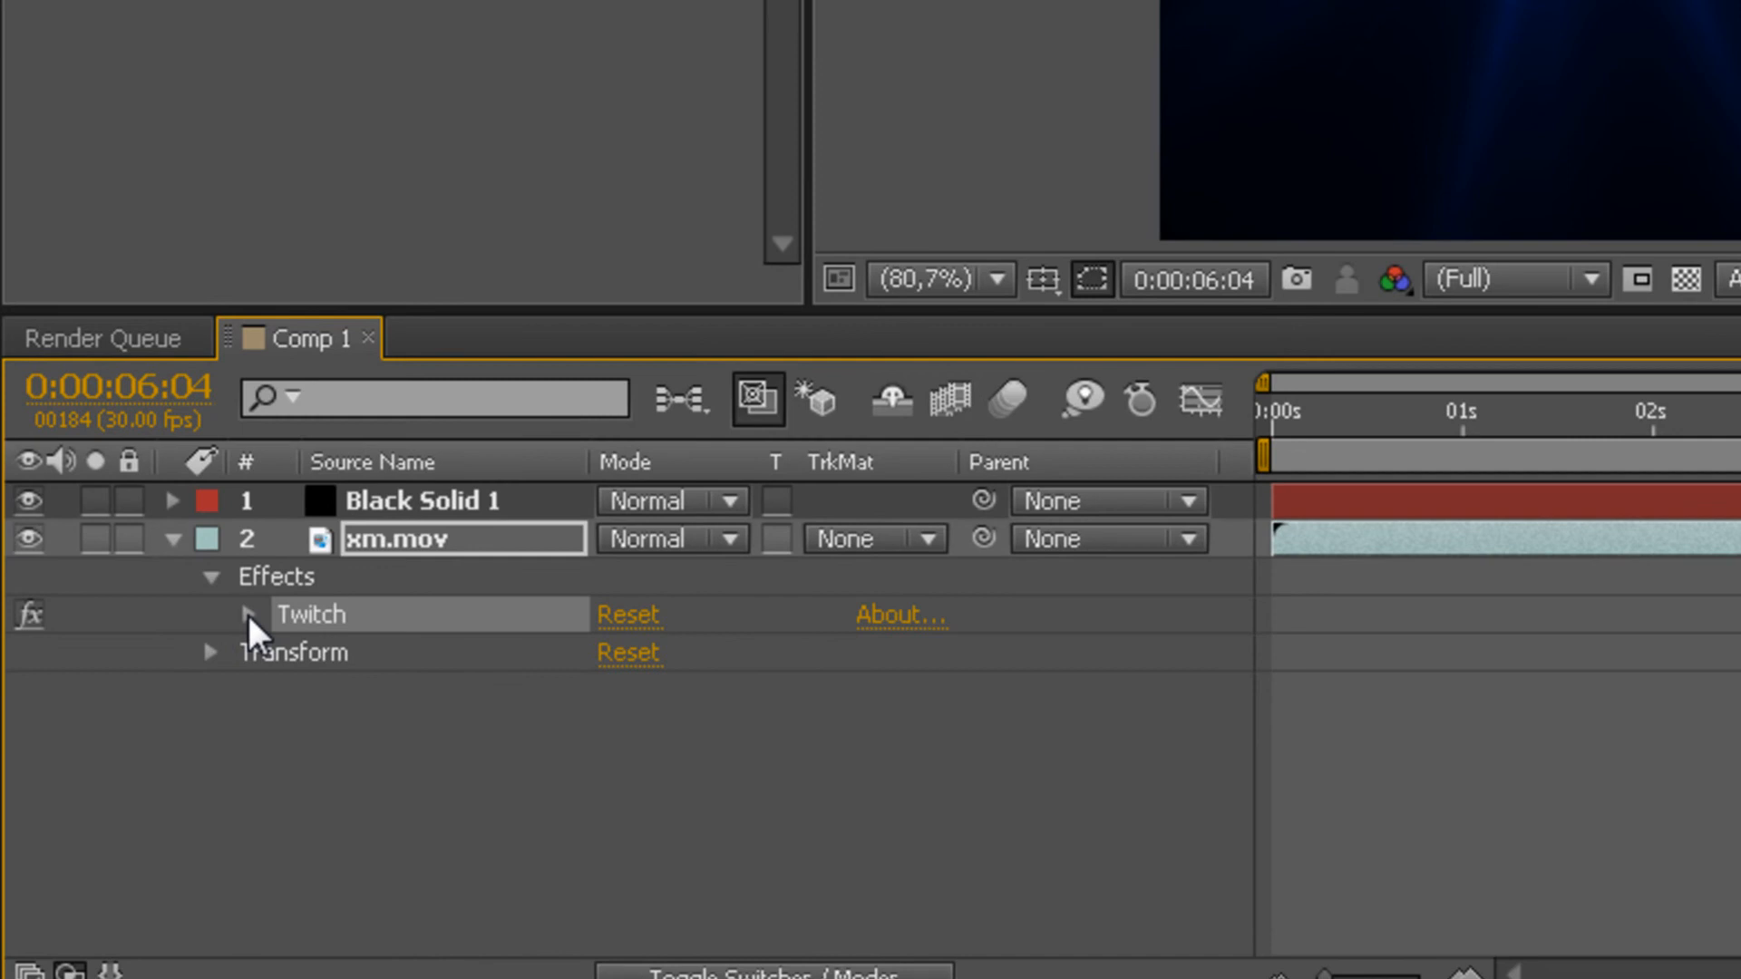
pyautogui.click(249, 615)
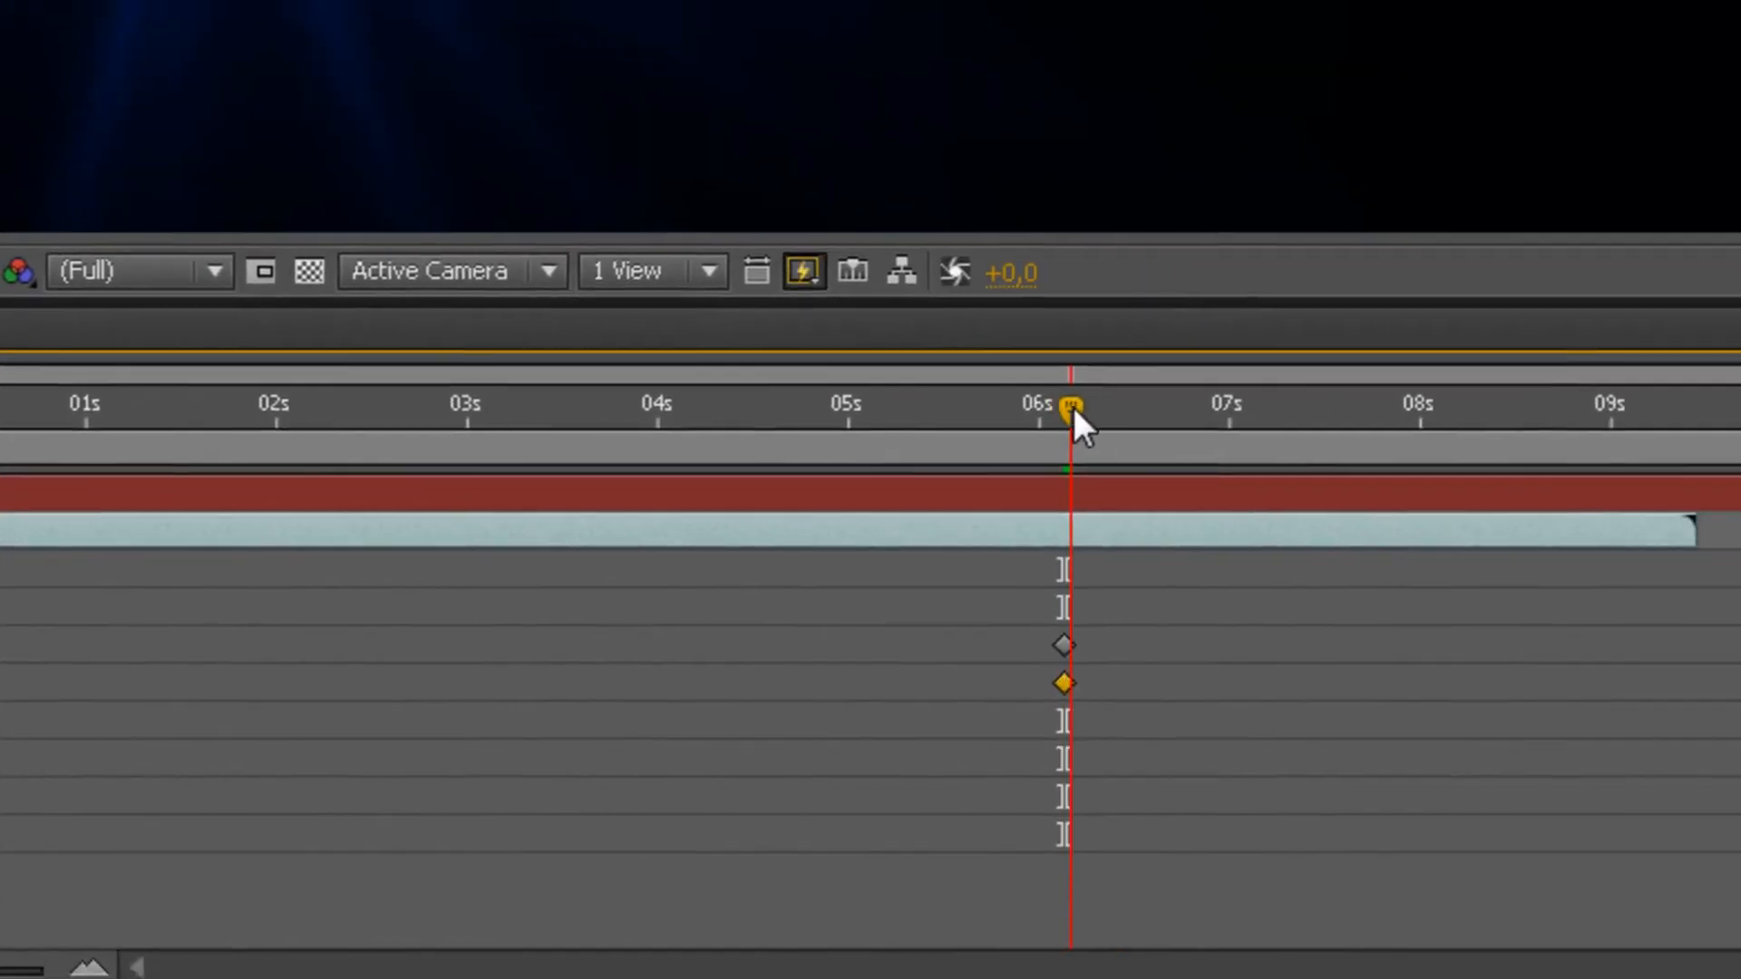
# Keyframe Twitch's Amount at 73 and Speed at 50 about halfway between 6 and 7 seconds
pyautogui.moveTo(1073, 409); pyautogui.dragTo(1103, 412)
pyautogui.moveTo(937, 415); pyautogui.dragTo(968, 433)
pyautogui.hotkey('ctrl', 'x')
pyautogui.hotkey('ctrl', 'v')
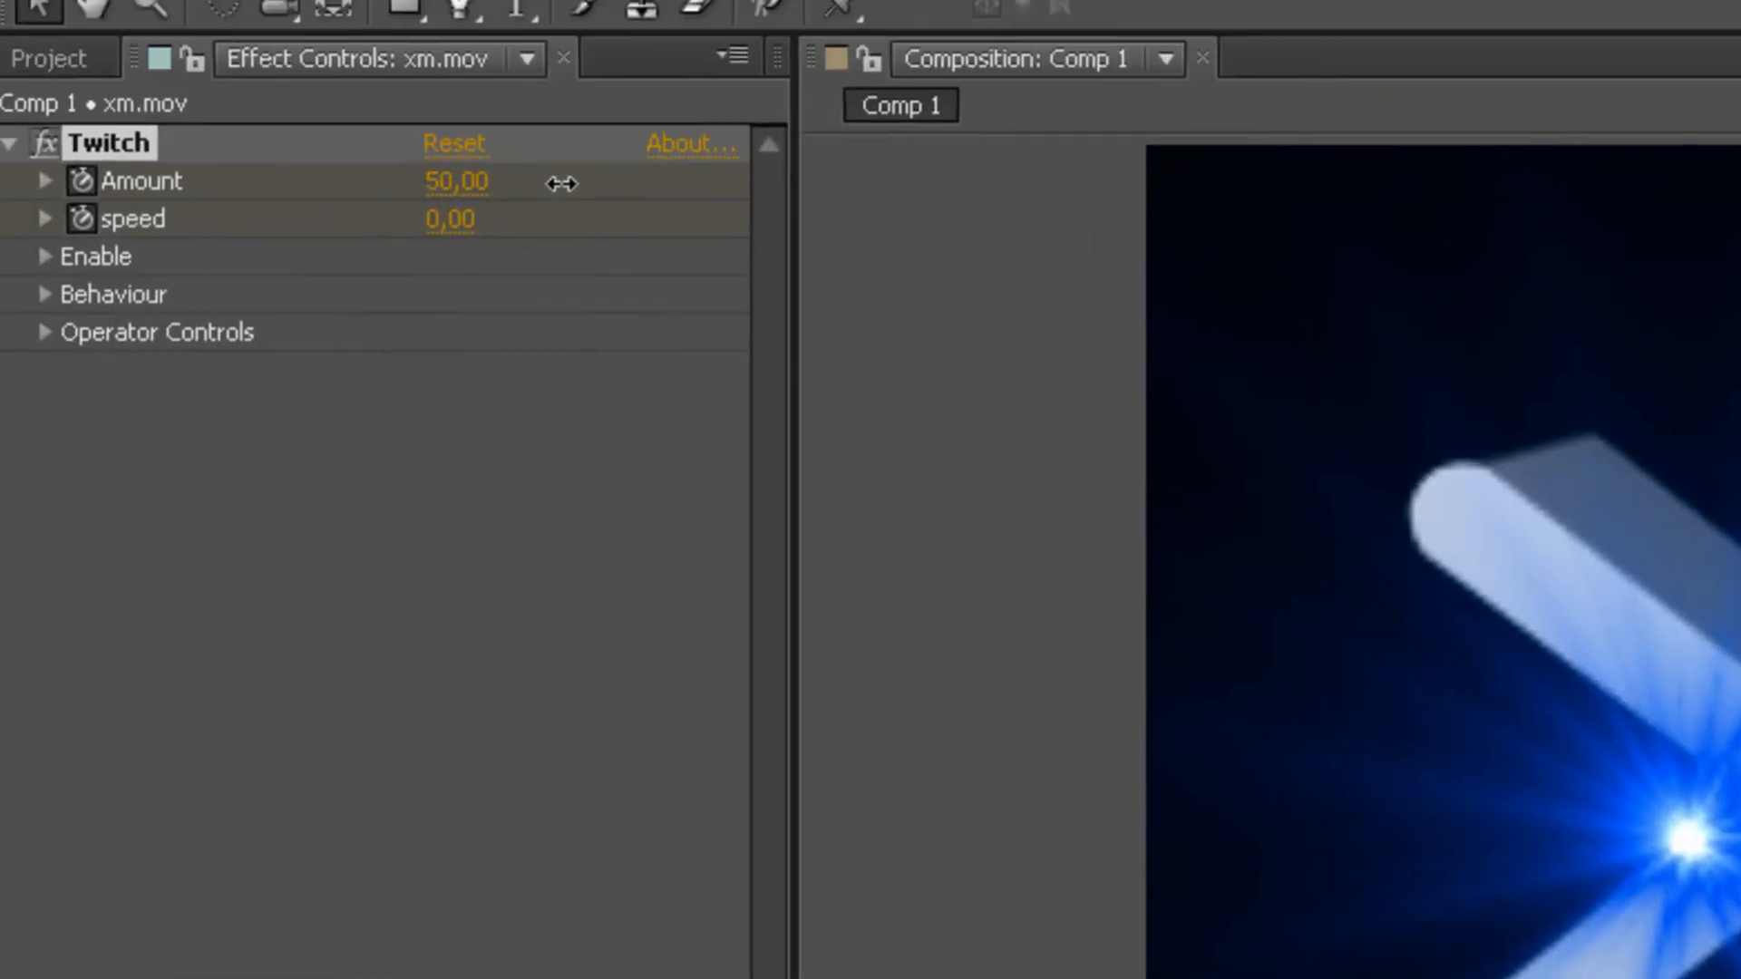
pyautogui.moveTo(573, 193); pyautogui.dragTo(631, 198)
pyautogui.moveTo(478, 234); pyautogui.dragTo(583, 229)
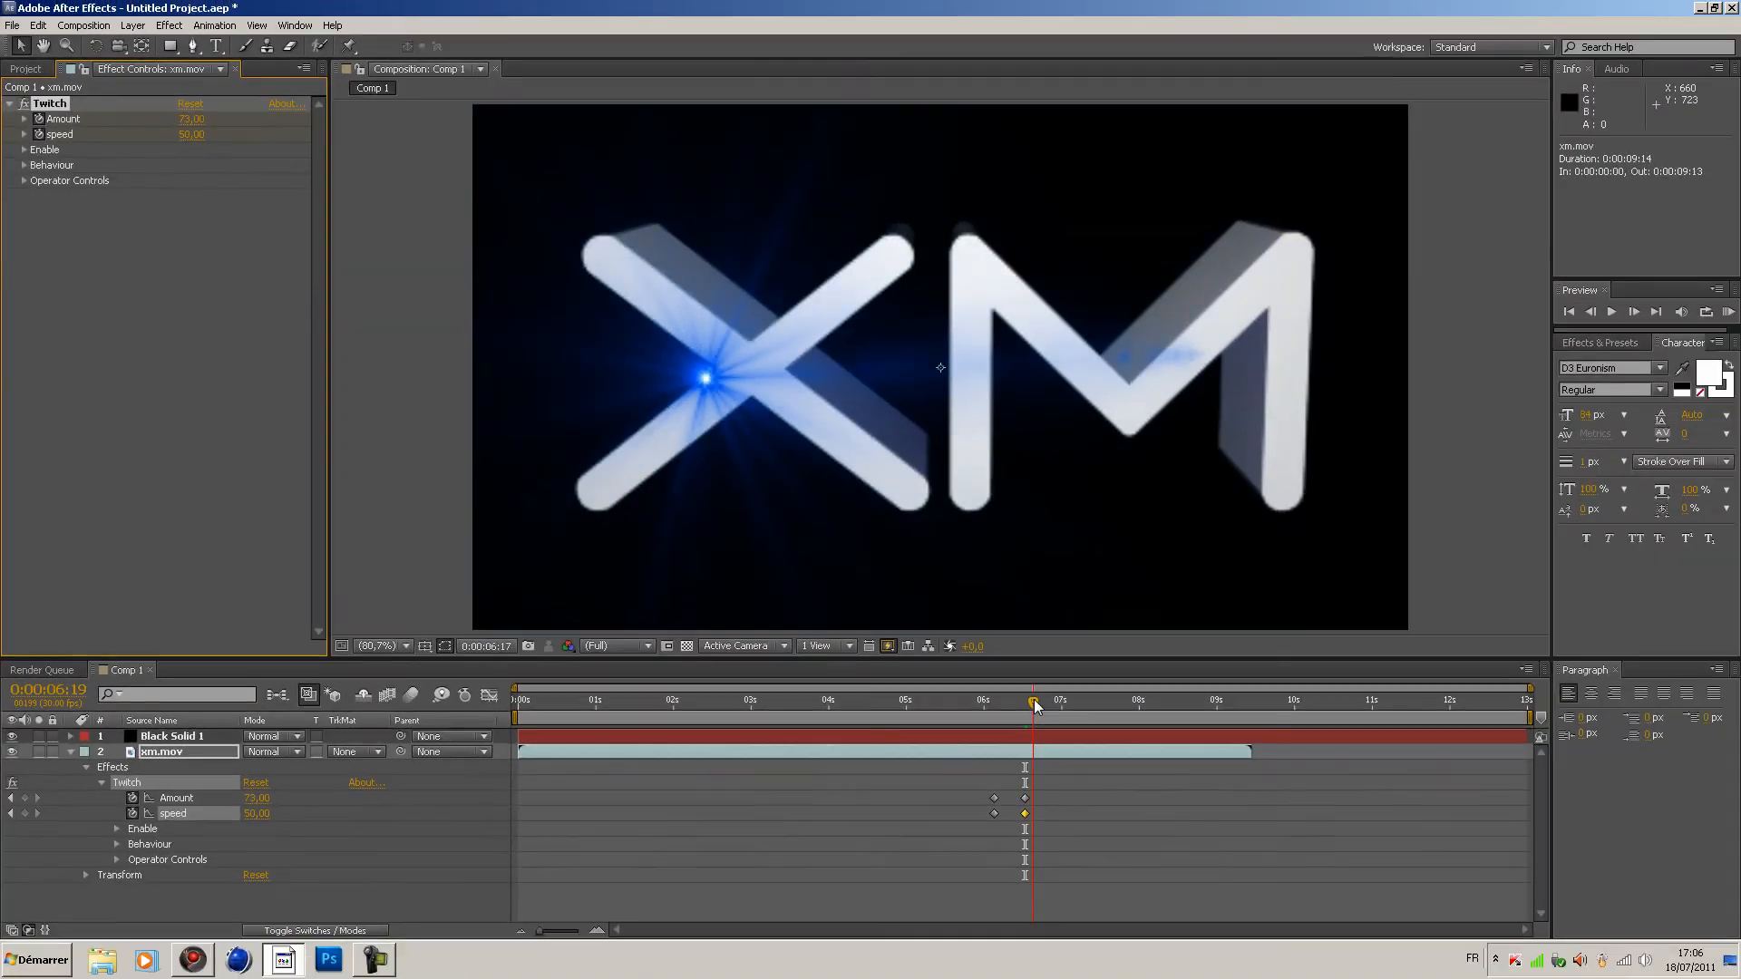
# Keyframe Twitch's Amount and Speed at 0 at 0:00:07:00
pyautogui.moveTo(1034, 698); pyautogui.dragTo(1062, 699)
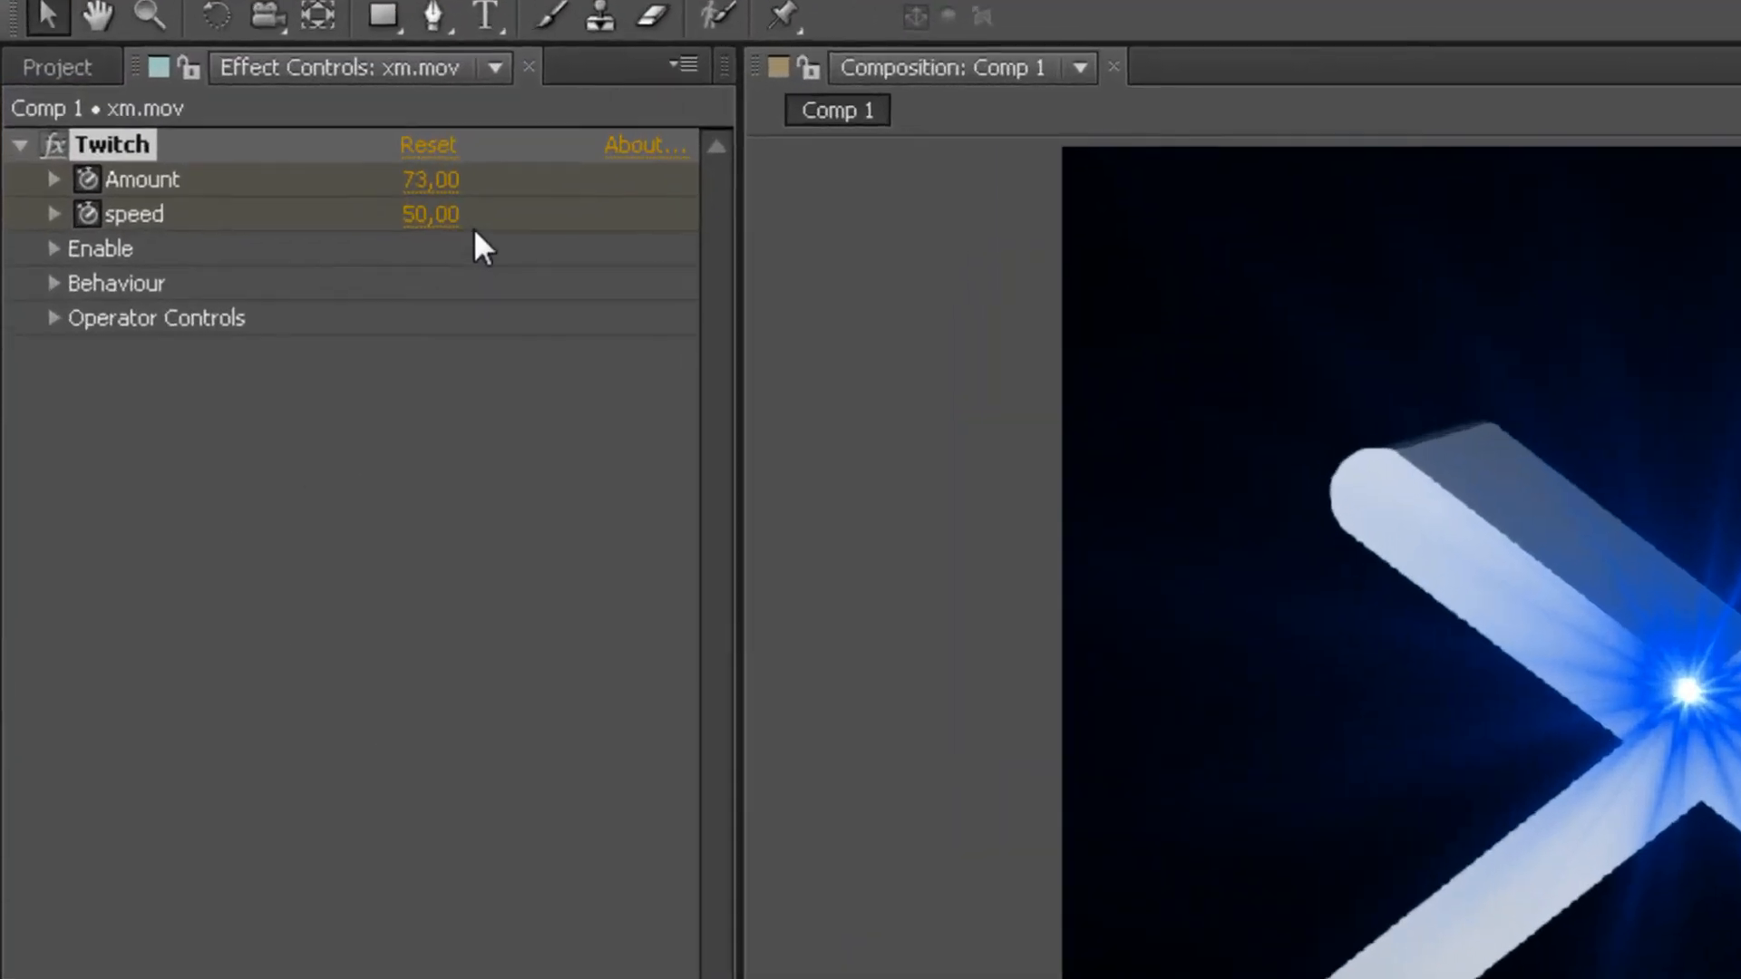
pyautogui.moveTo(433, 179); pyautogui.dragTo(230, 182)
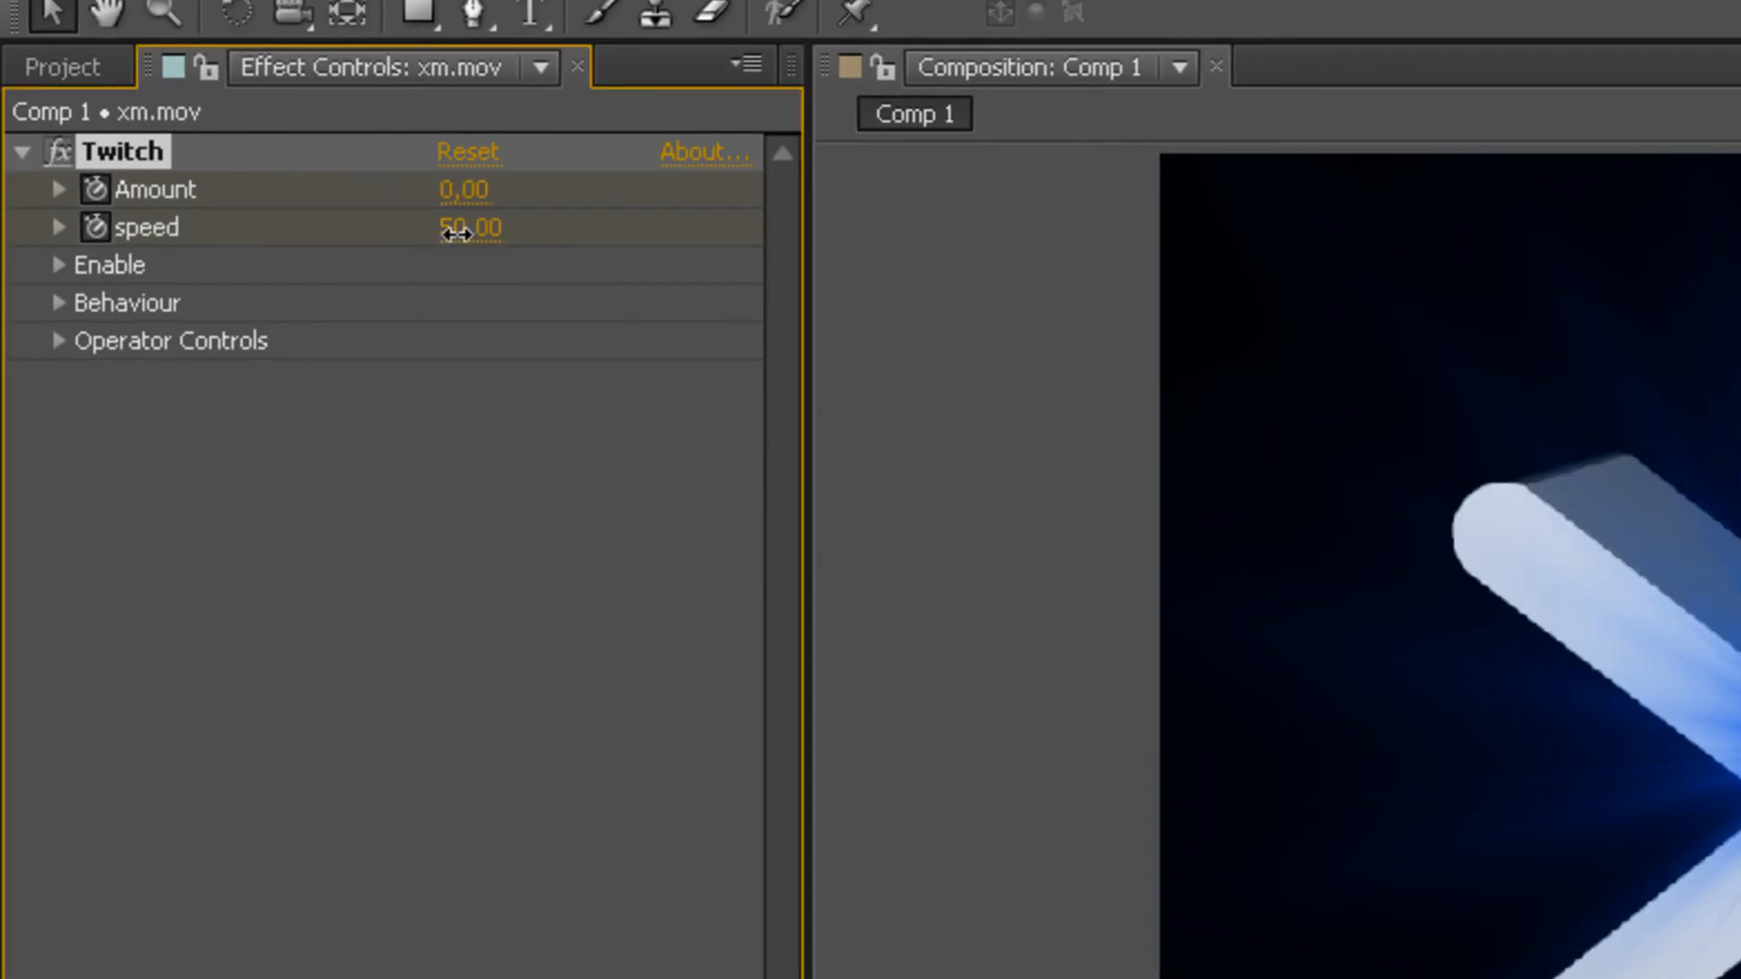
pyautogui.moveTo(456, 233); pyautogui.dragTo(330, 241)
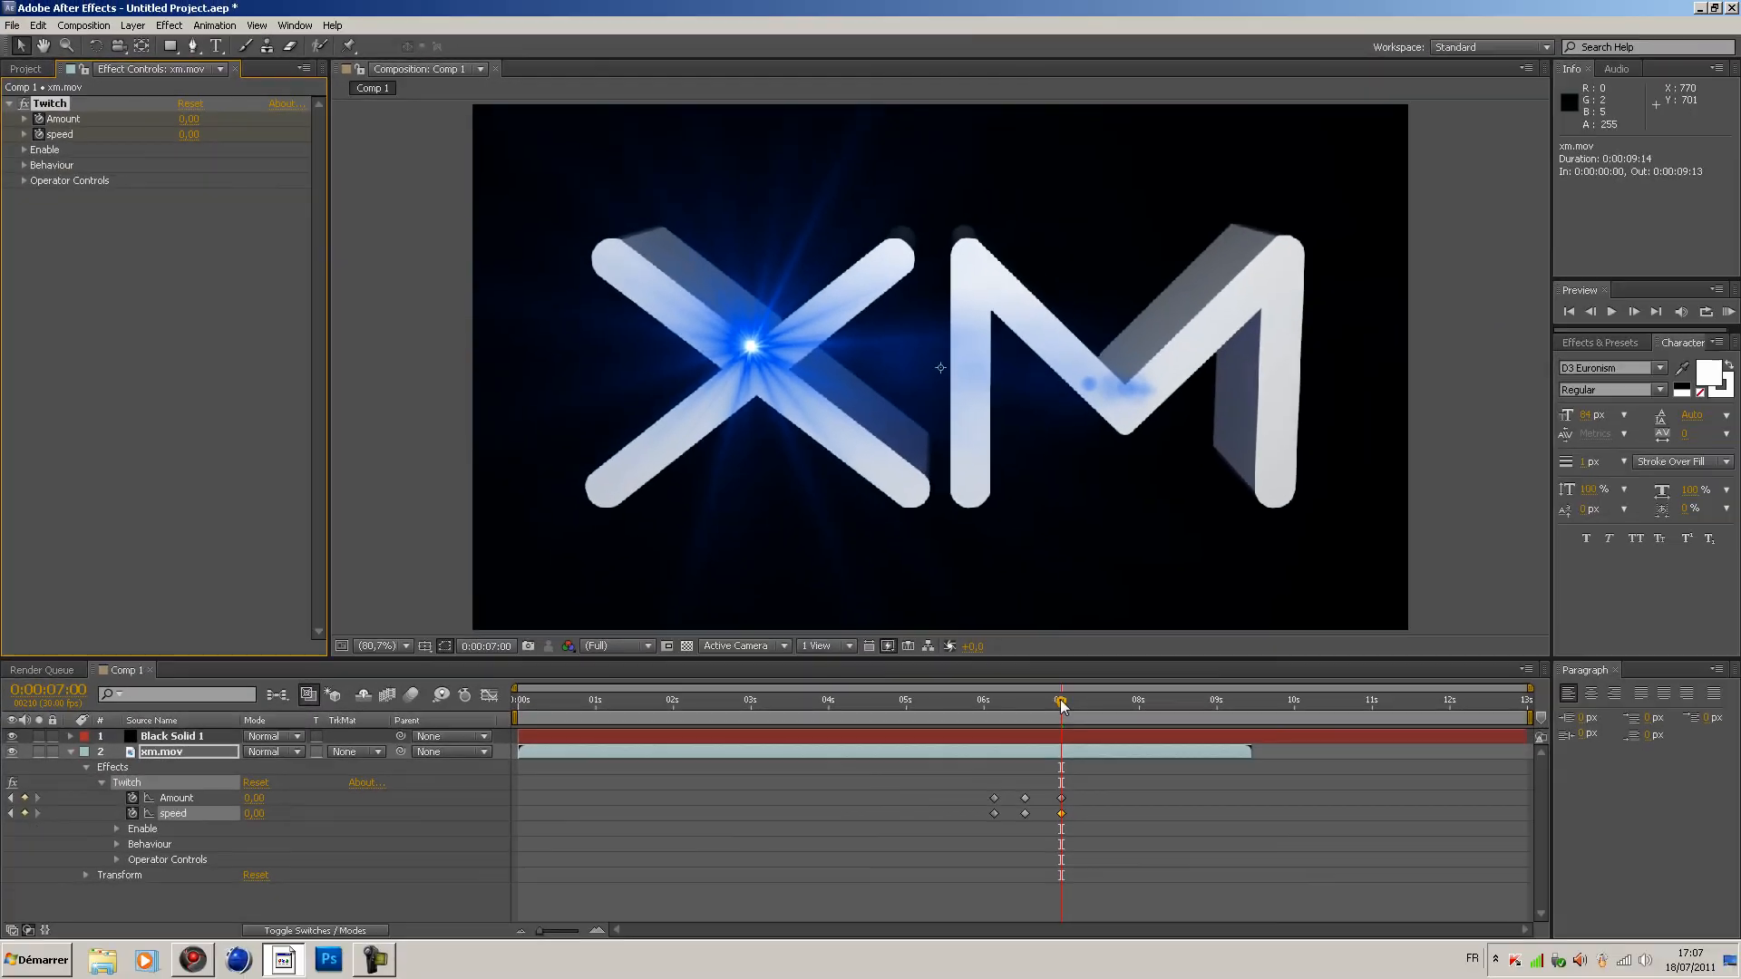
# Return to 0:00:06:04, expand Twitch's Enable options and scrub around the first keyframes to examine them
pyautogui.moveTo(1060, 701); pyautogui.dragTo(994, 699)
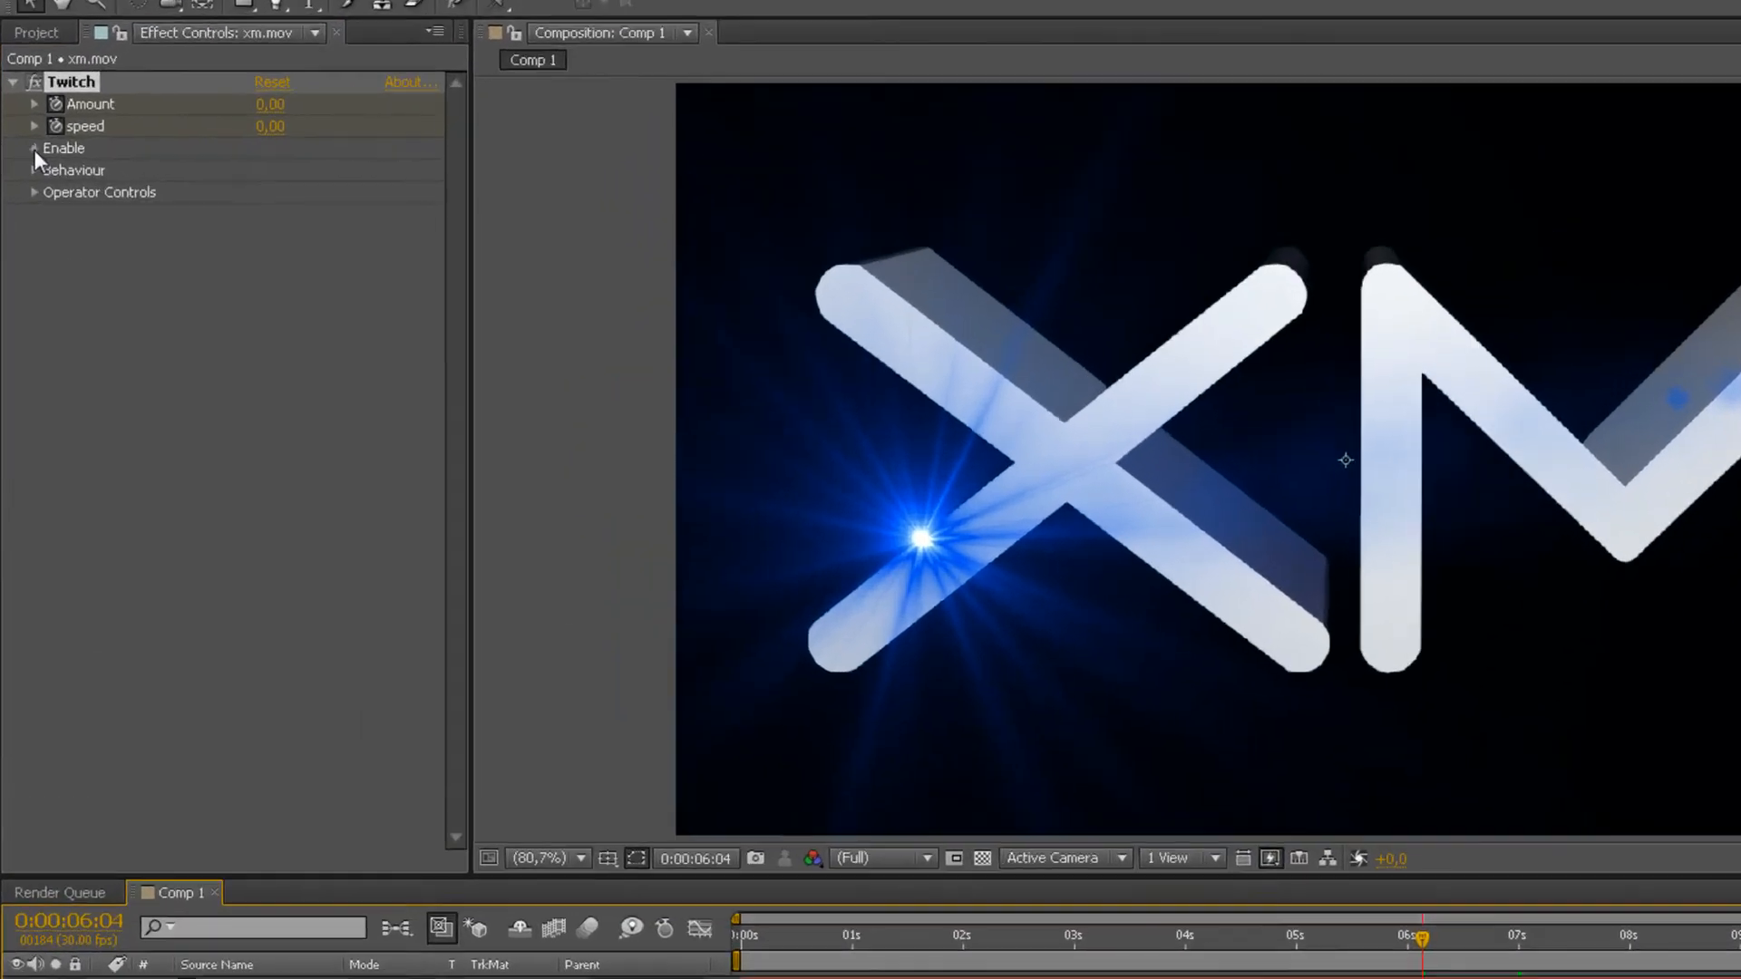
pyautogui.click(24, 150)
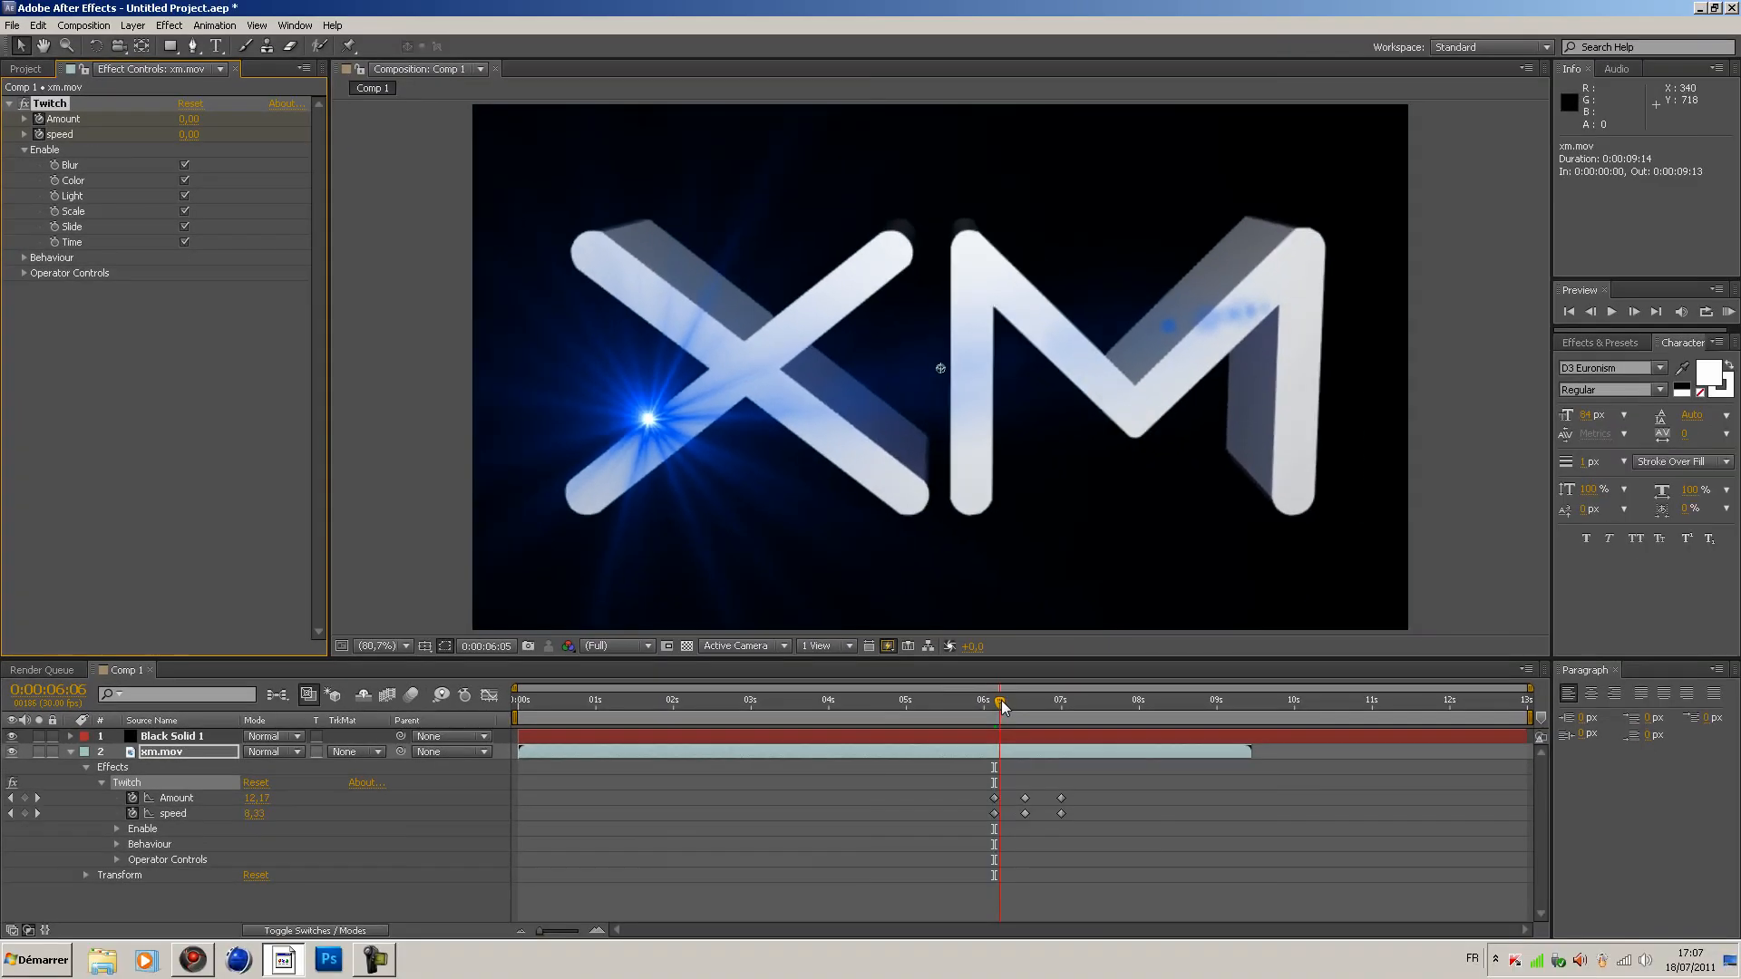
pyautogui.moveTo(1003, 706)
pyautogui.mouseDown()
pyautogui.moveTo(1080, 712)
pyautogui.moveTo(992, 705)
pyautogui.mouseUp()
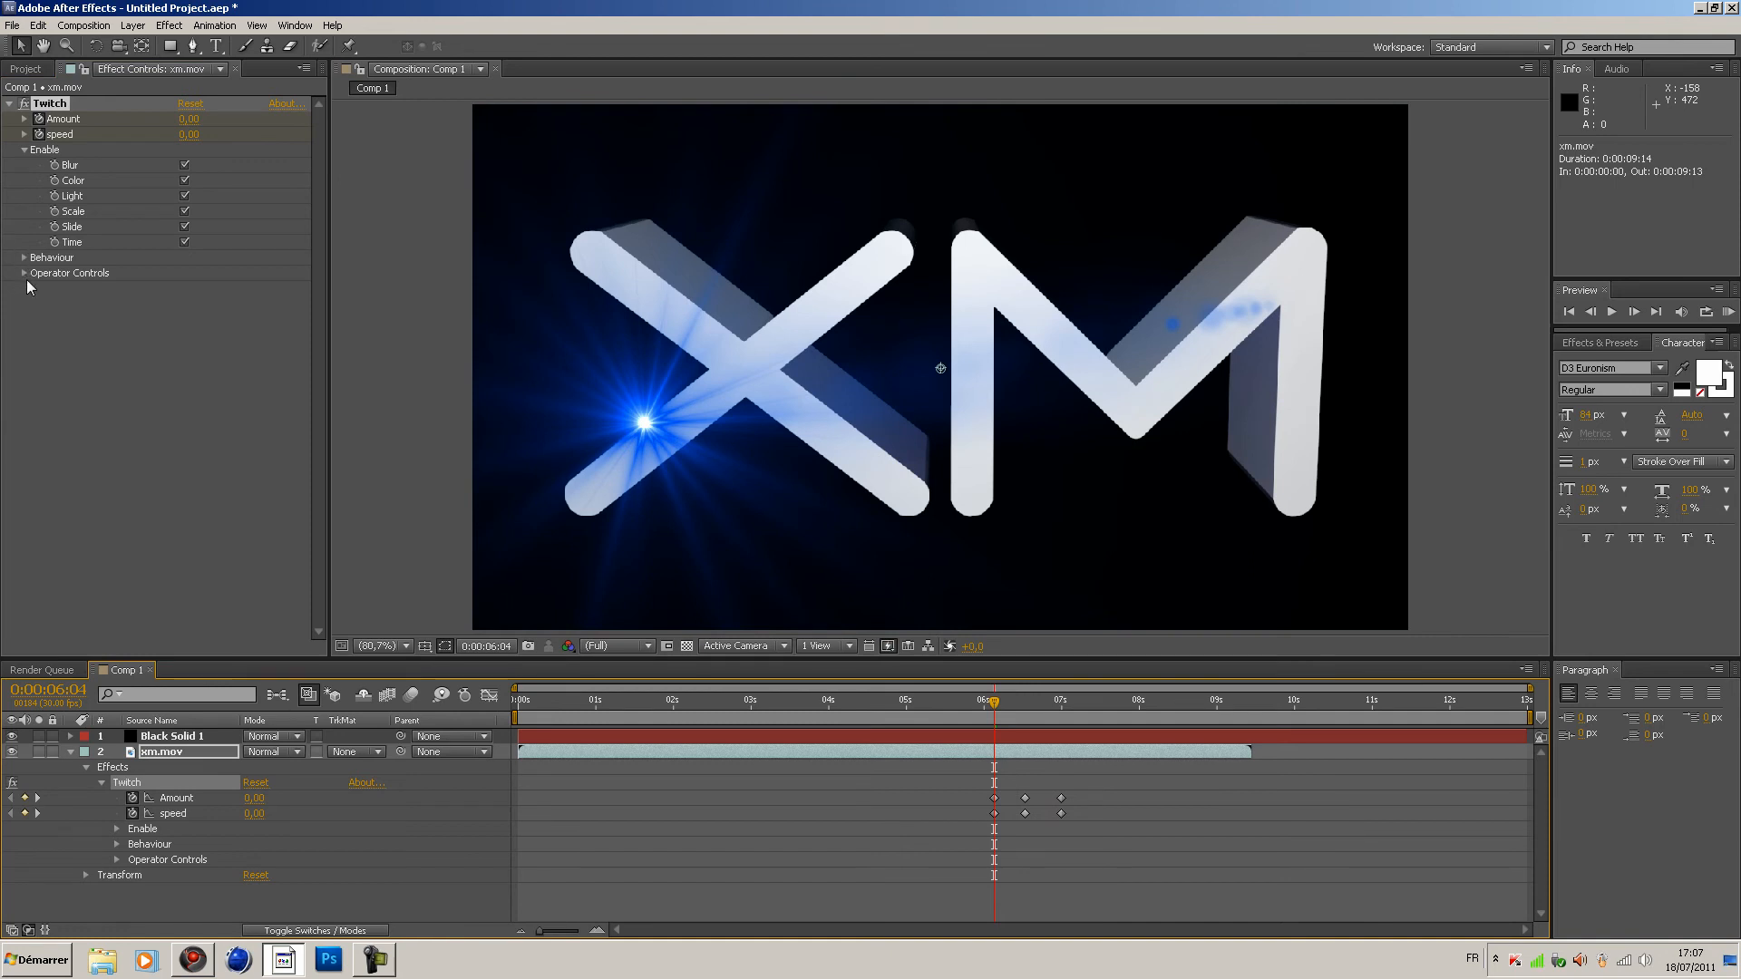
pyautogui.moveTo(994, 707)
pyautogui.mouseDown()
pyautogui.moveTo(1058, 731)
pyautogui.moveTo(994, 729)
pyautogui.mouseUp()
# Copy the keyframed Twitch effect from xm.mov and disable it on that layer
pyautogui.click(55, 105)
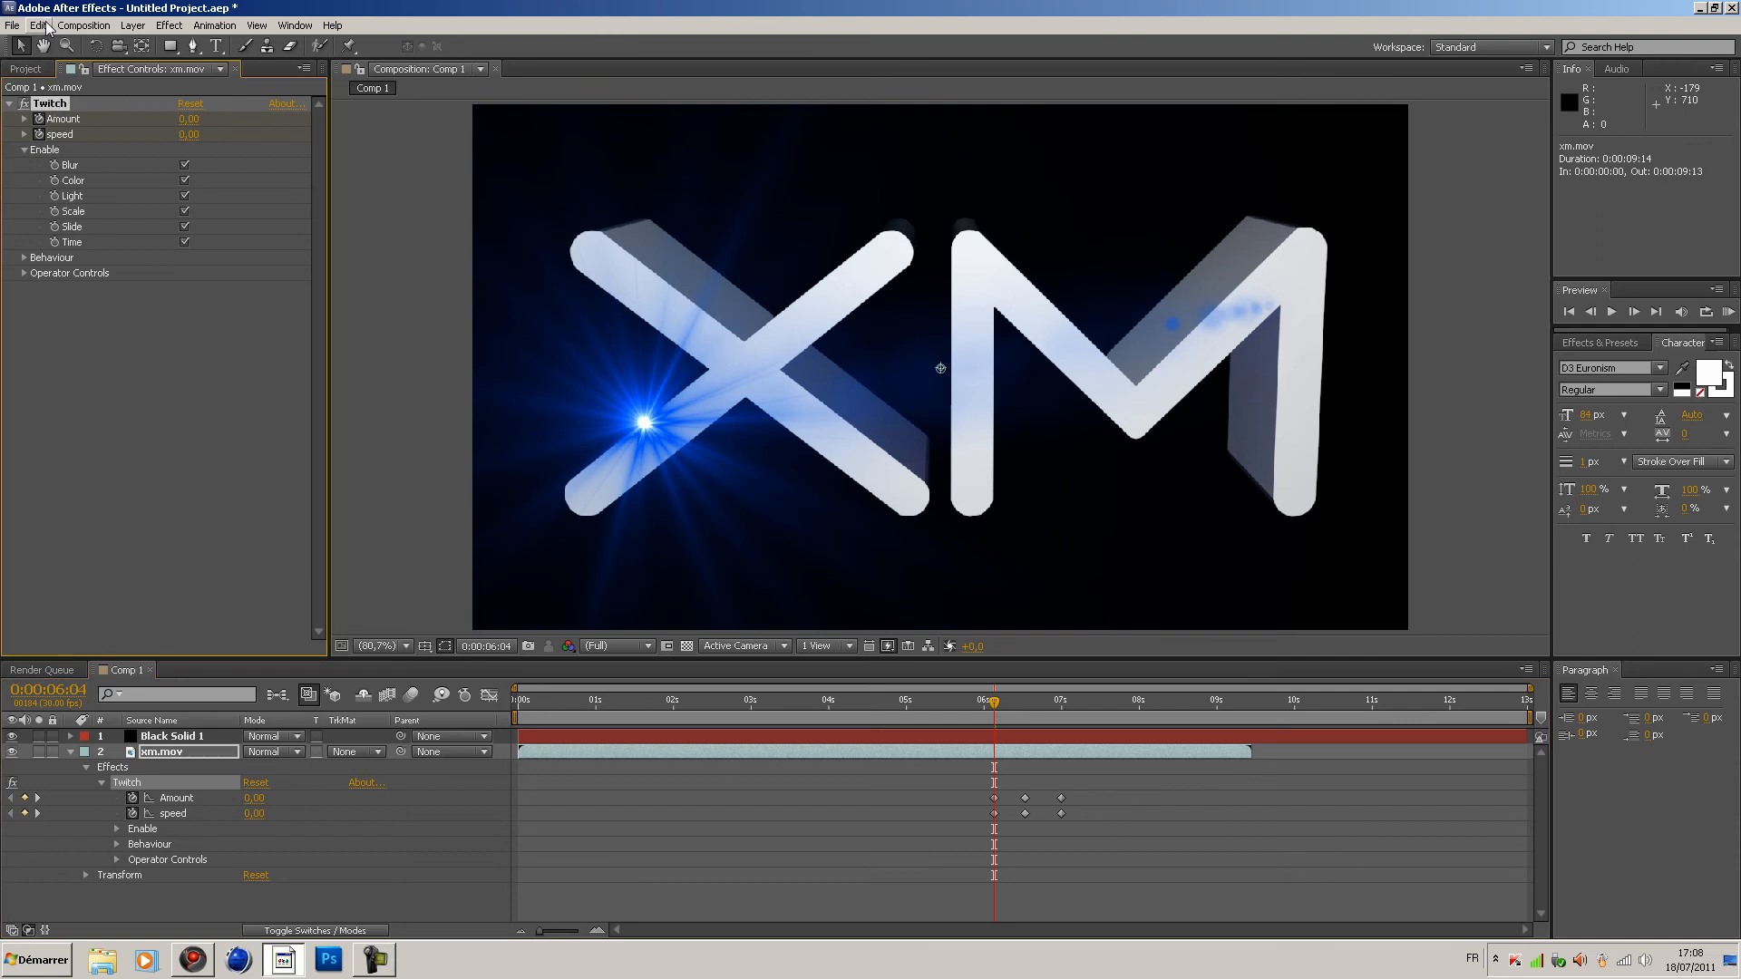
pyautogui.click(41, 25)
pyautogui.click(90, 119)
pyautogui.click(72, 752)
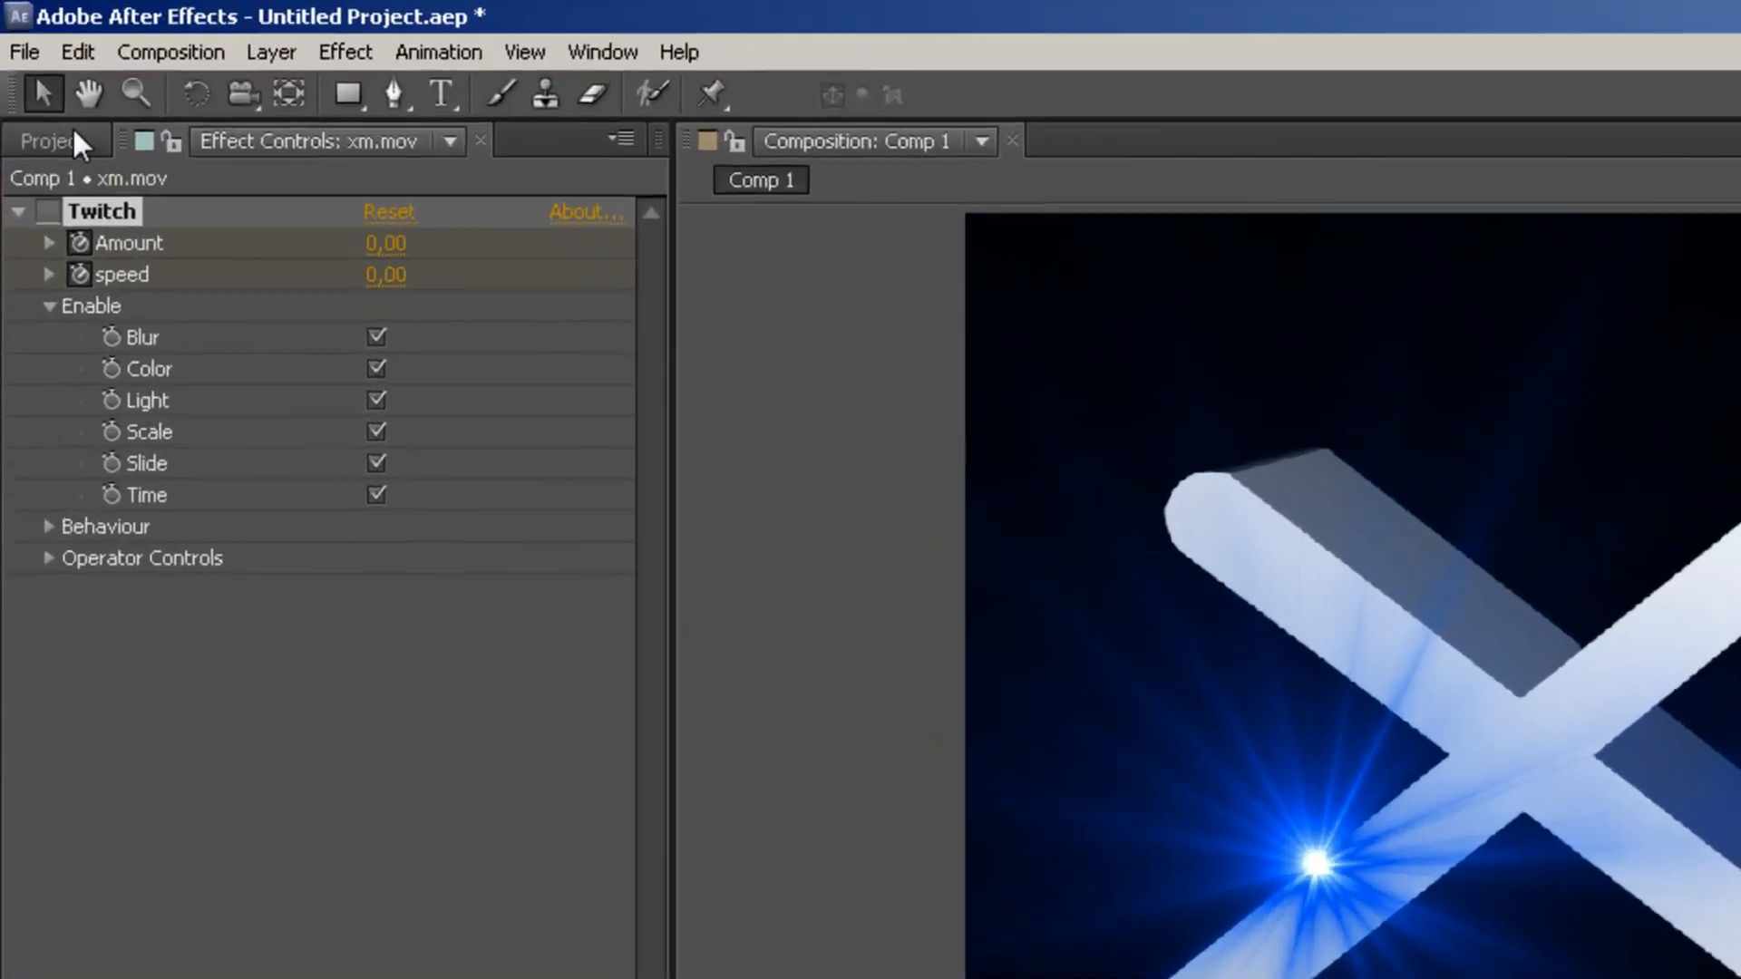
# Create a new composition from Comp 1 and paste the Twitch effect onto its Comp 1 layer
pyautogui.click(27, 69)
pyautogui.click(145, 618)
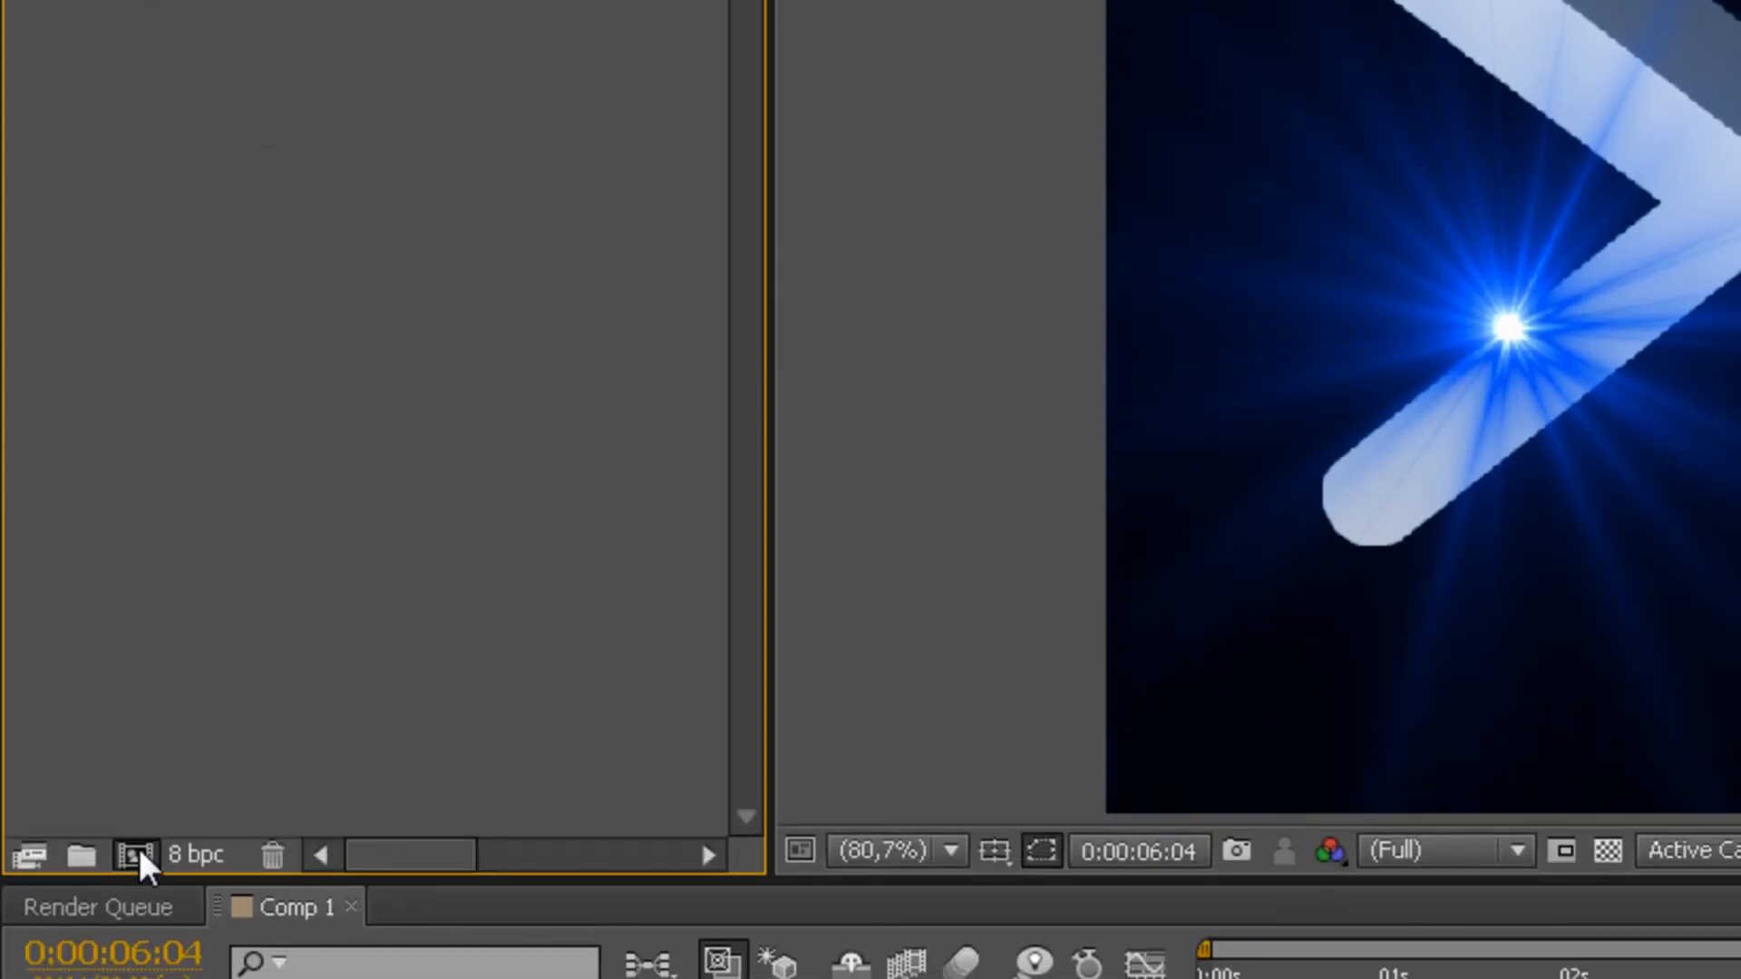
pyautogui.click(136, 854)
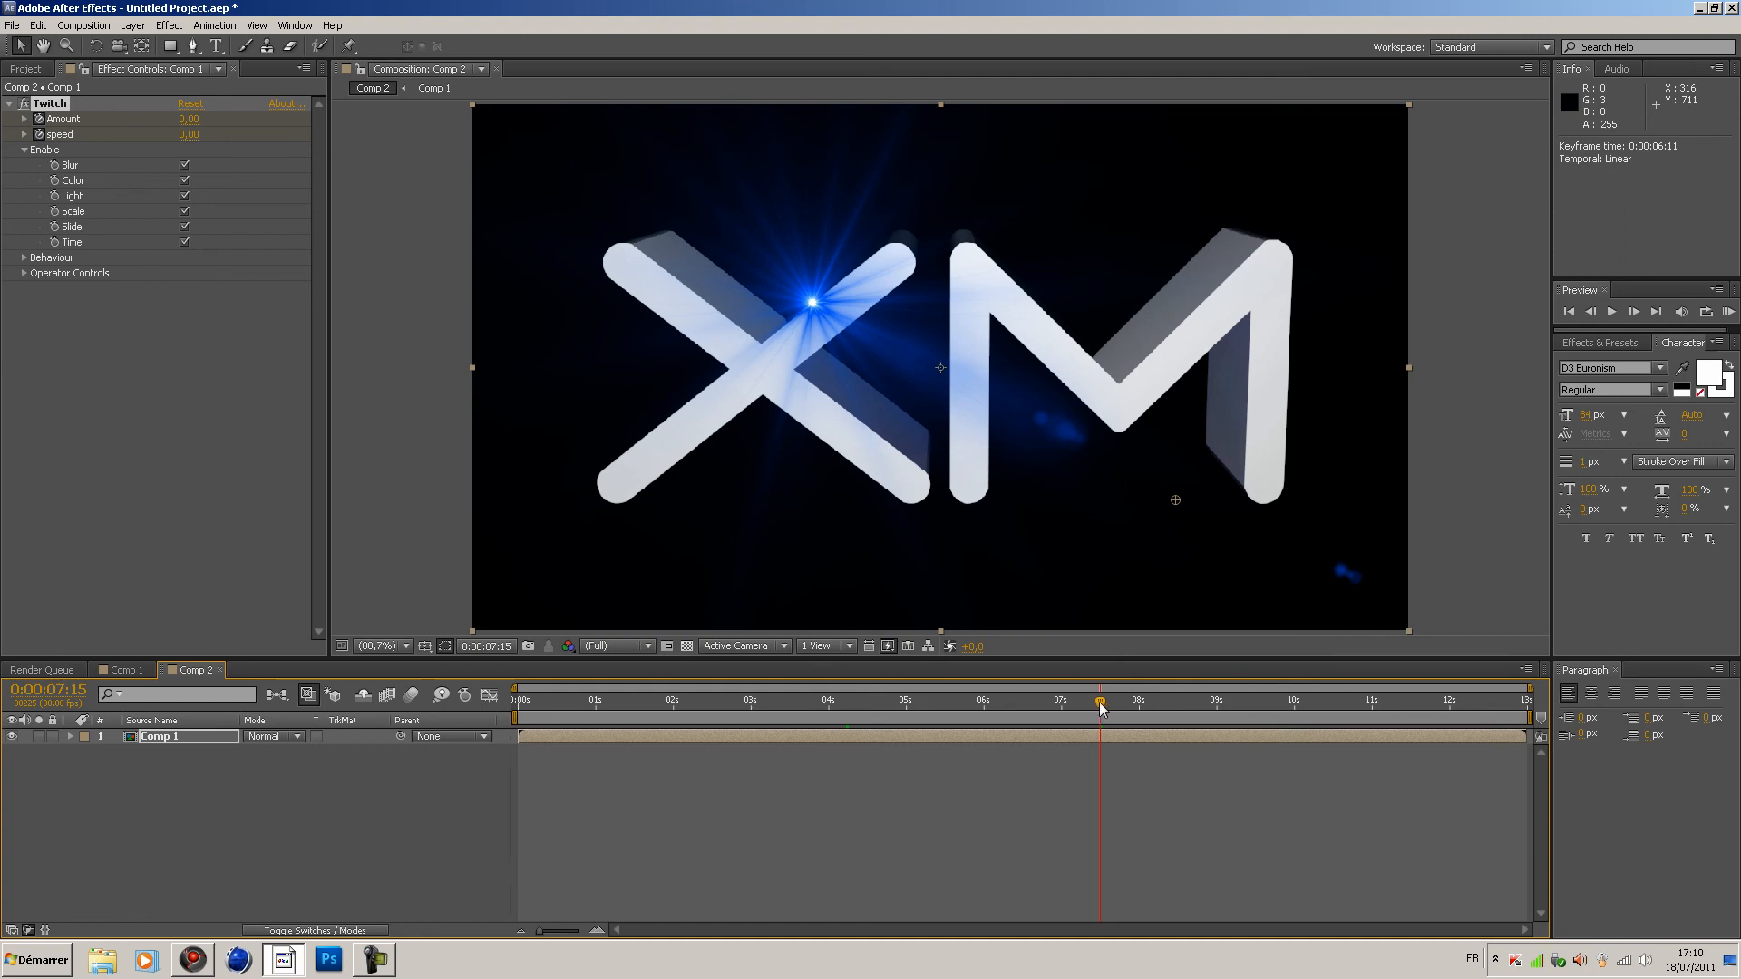
# Expand the Comp 1 layer's Twitch properties and shift all its keyframes together to start at 0:00:06:18
pyautogui.click(70, 737)
pyautogui.click(101, 767)
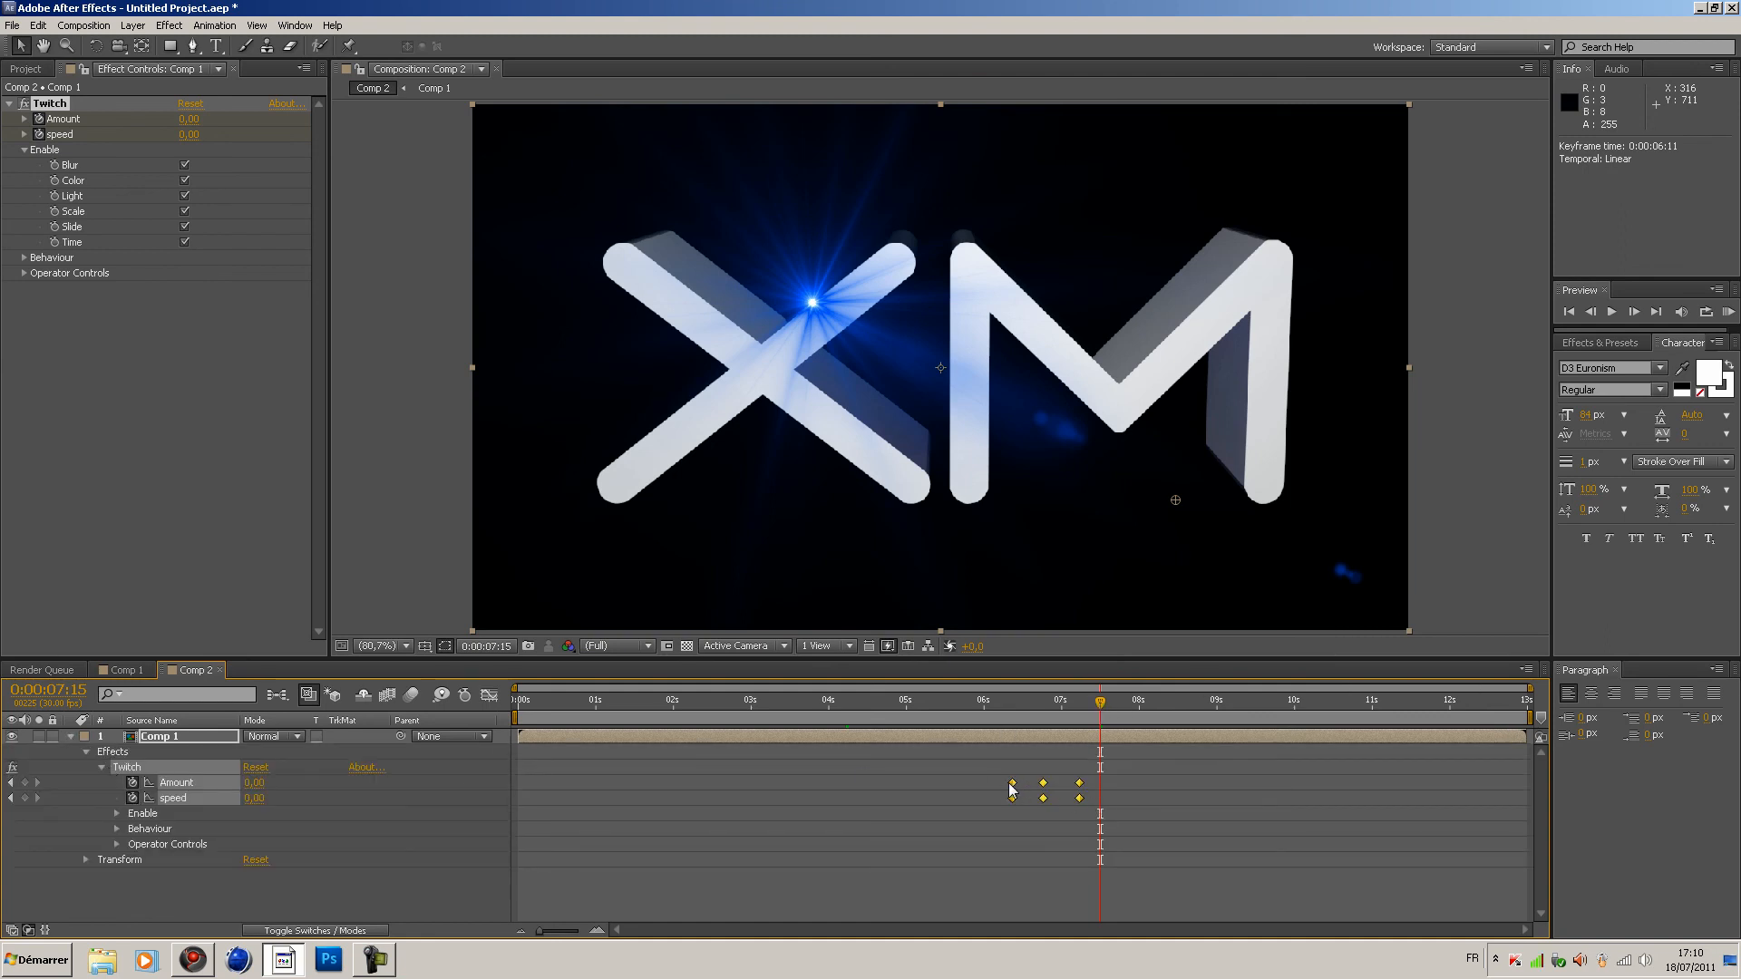
pyautogui.moveTo(1012, 788); pyautogui.dragTo(647, 787)
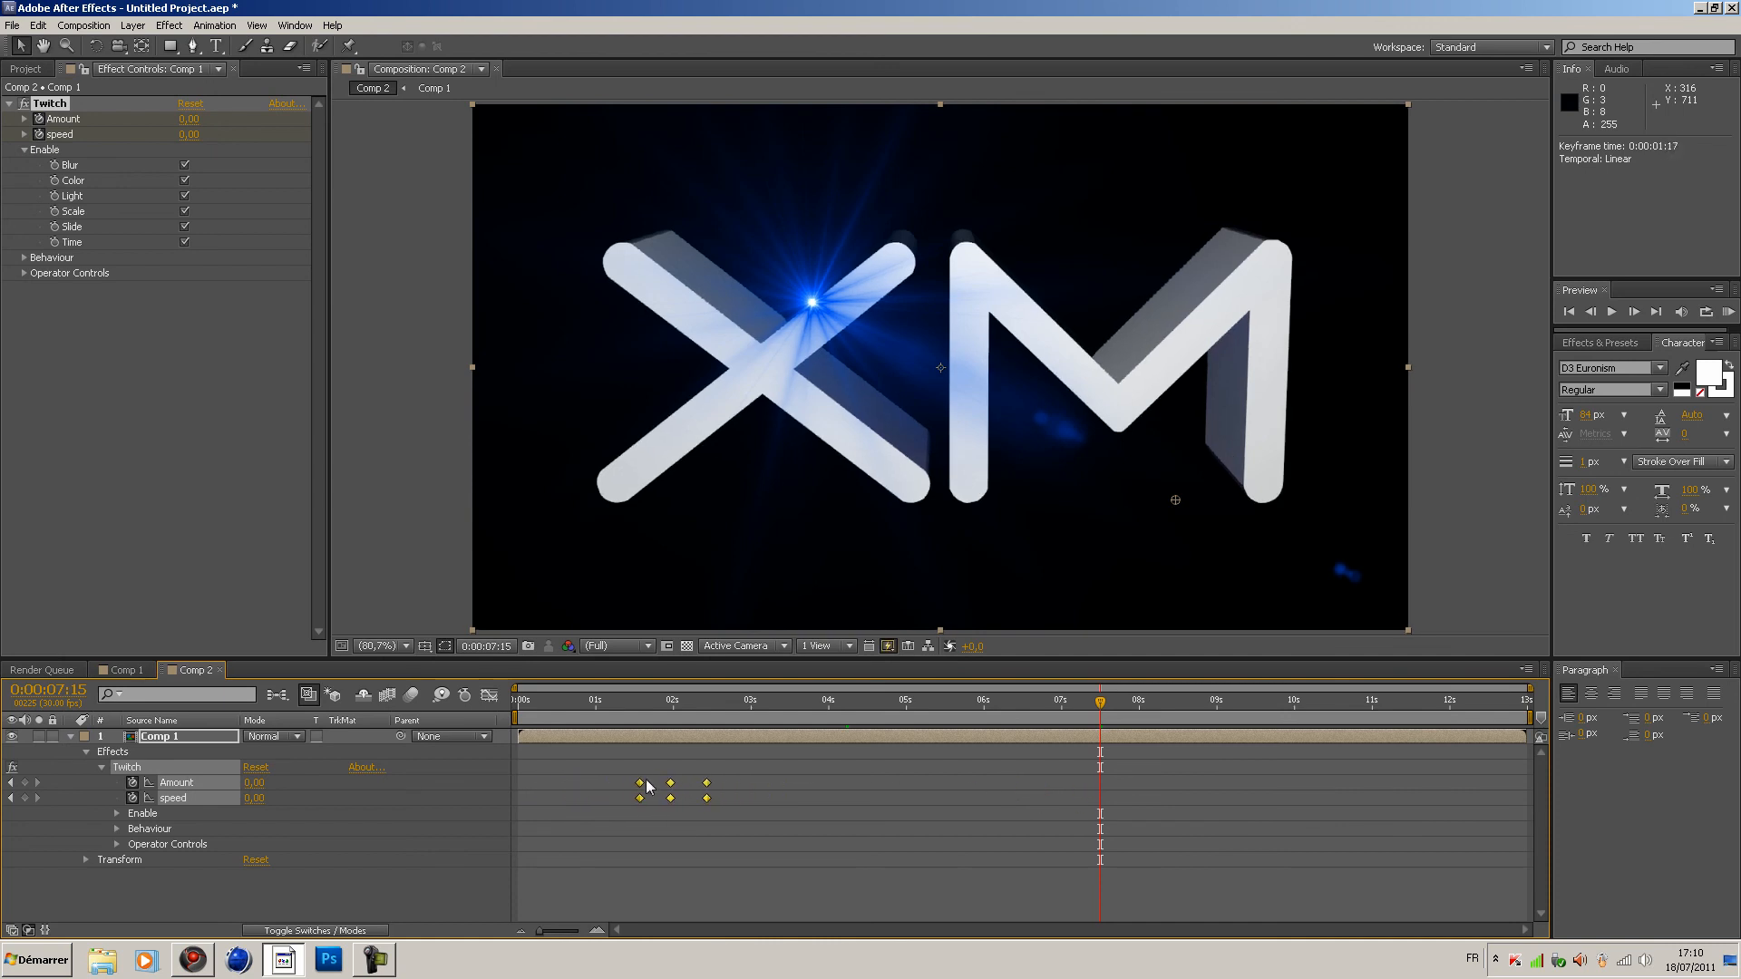
pyautogui.moveTo(1020, 801); pyautogui.dragTo(1061, 800)
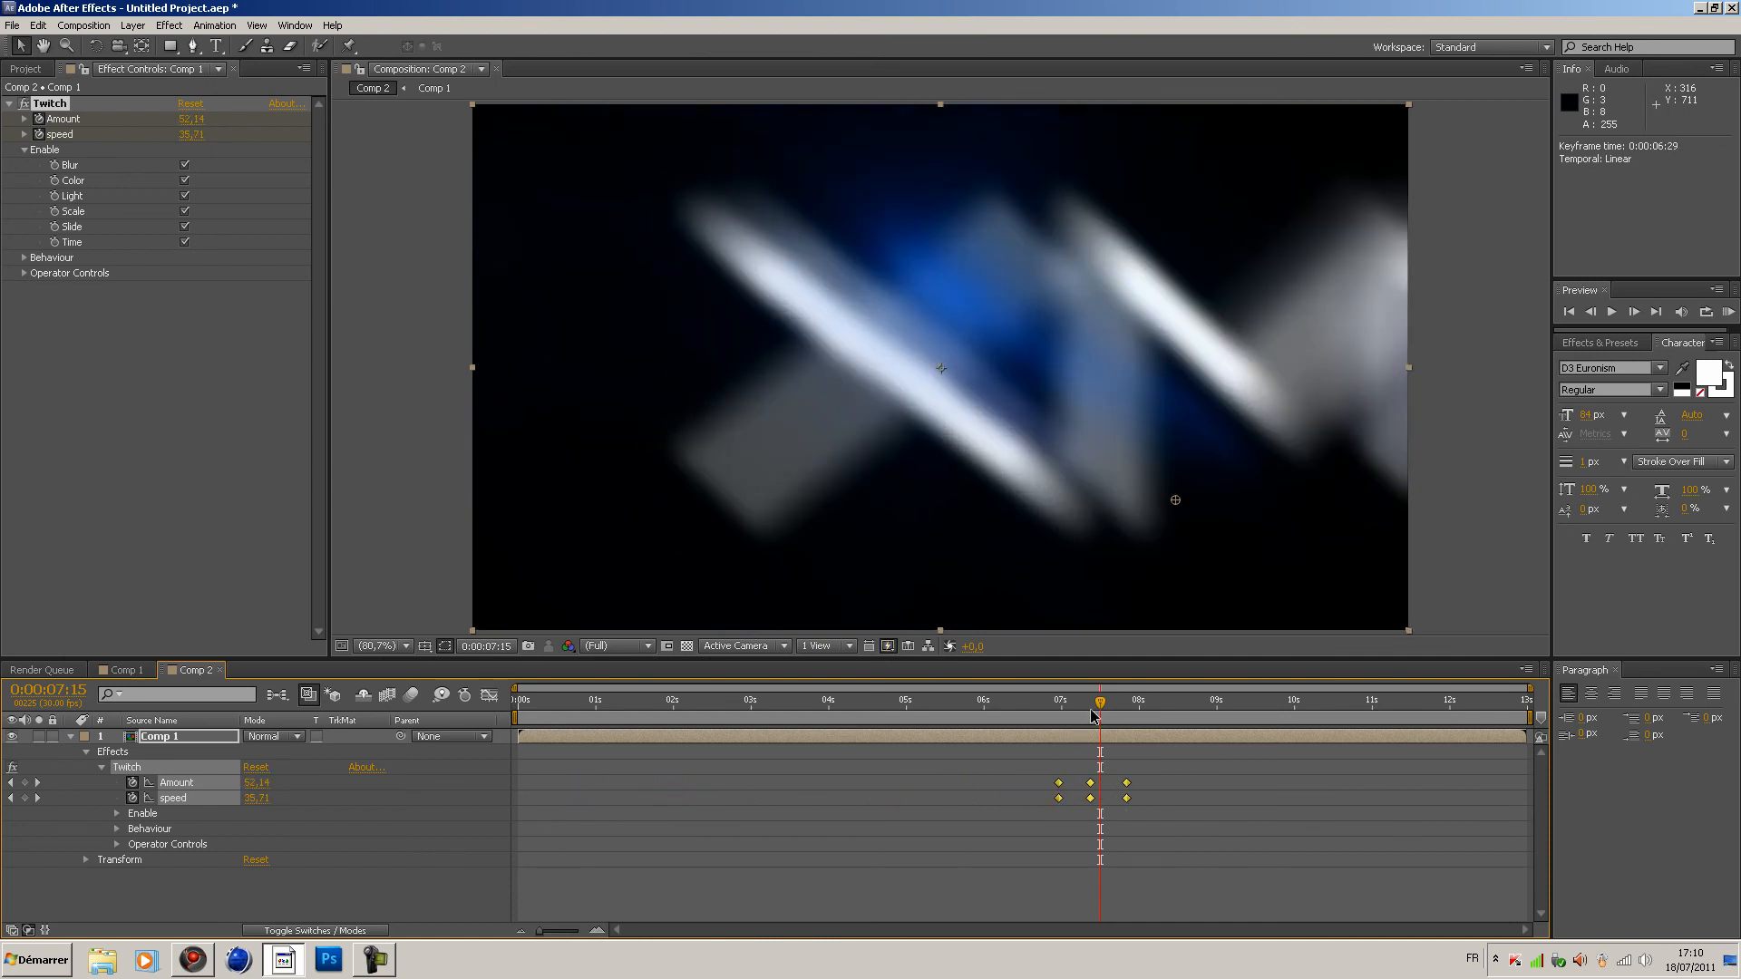
pyautogui.moveTo(1099, 703); pyautogui.dragTo(1002, 717)
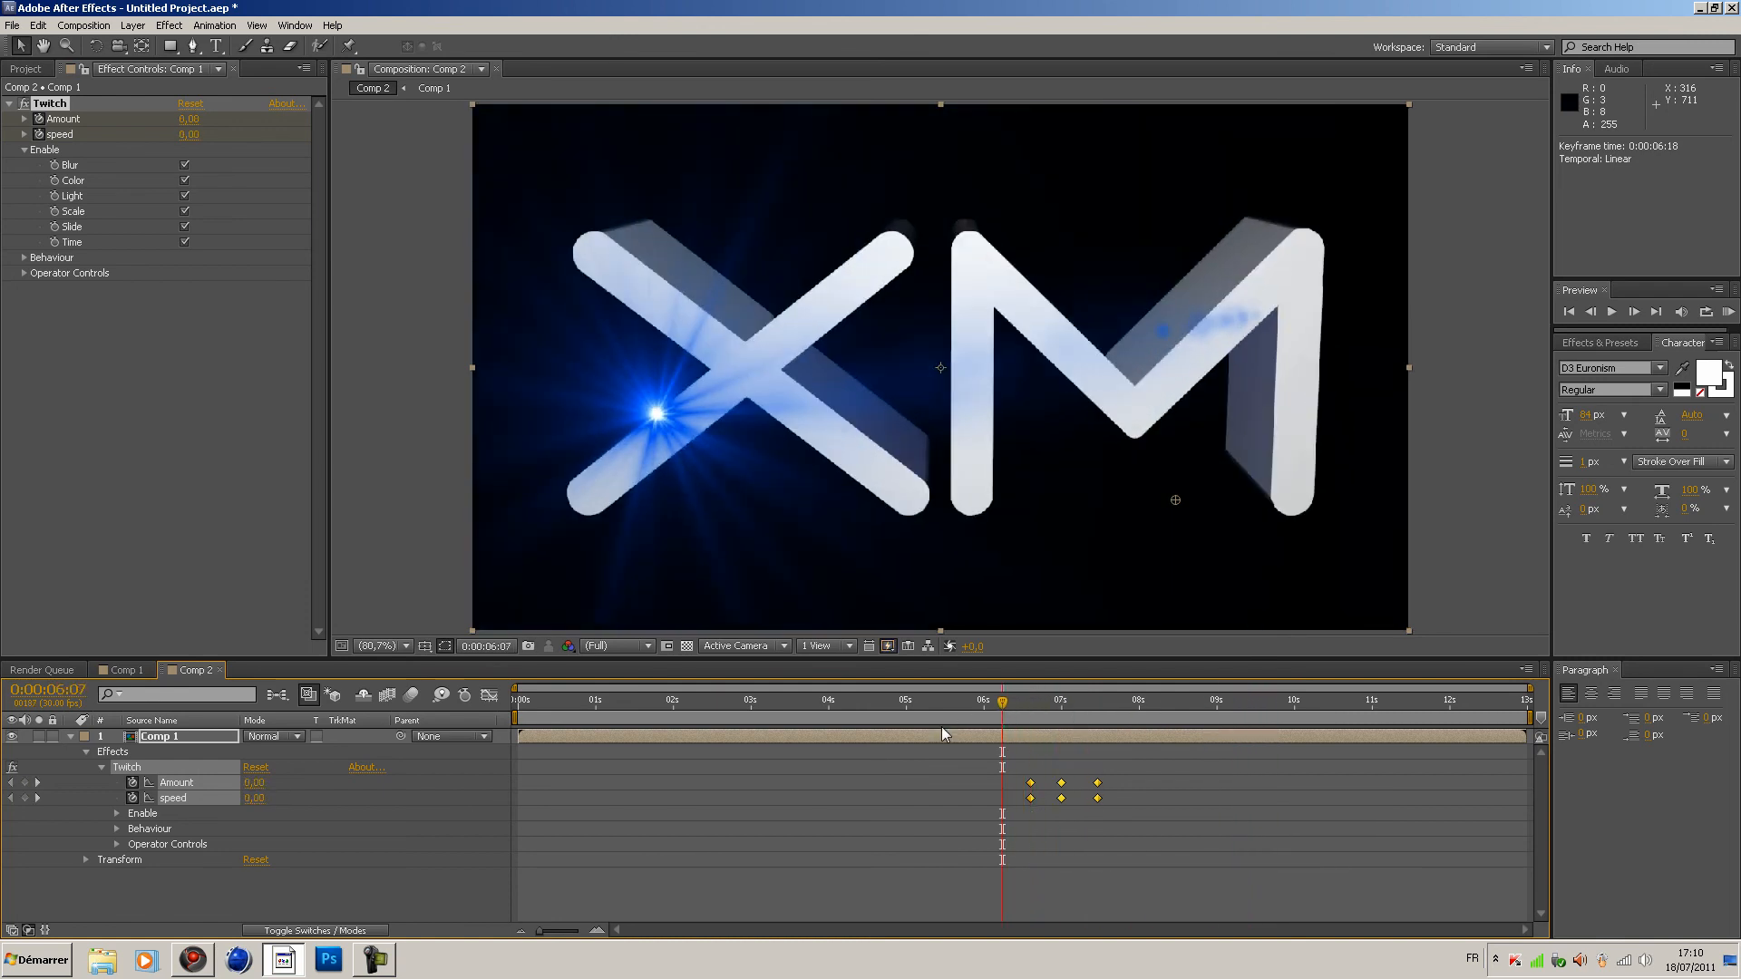